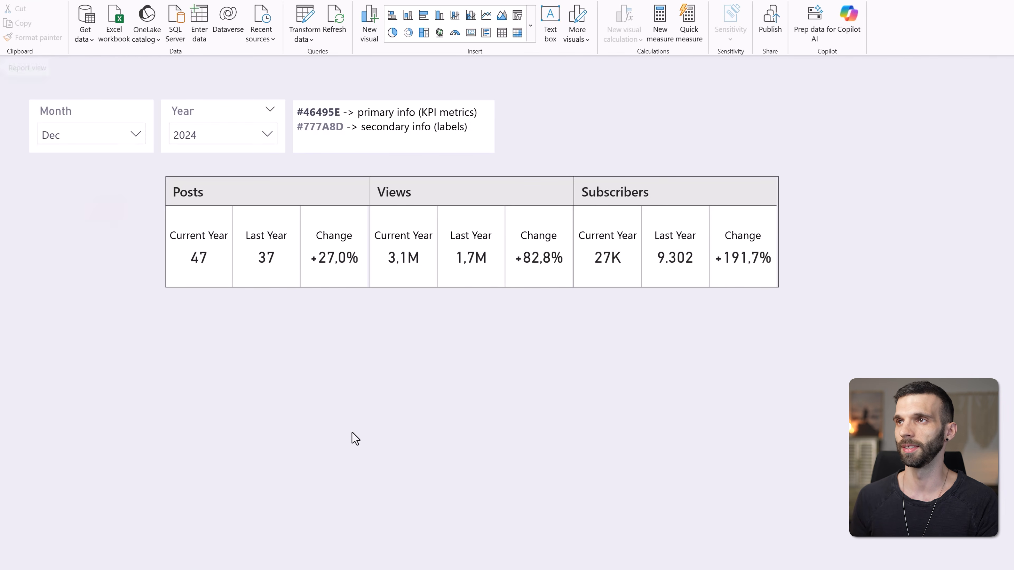
- Review the Views, Subscribers, Date Month Year and Posts columns in the data table, and return to the report page
click(14, 112)
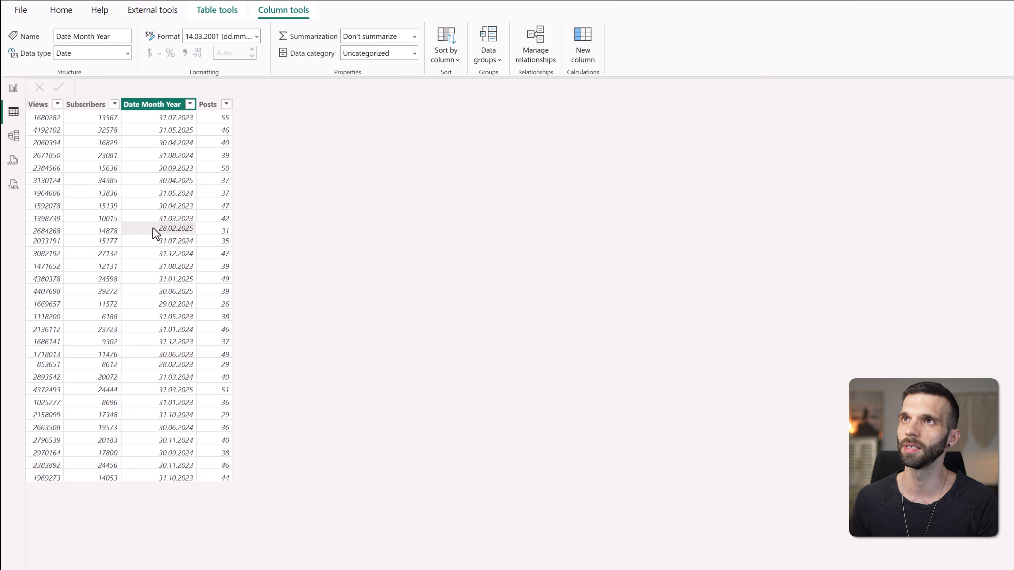
click(107, 143)
click(44, 116)
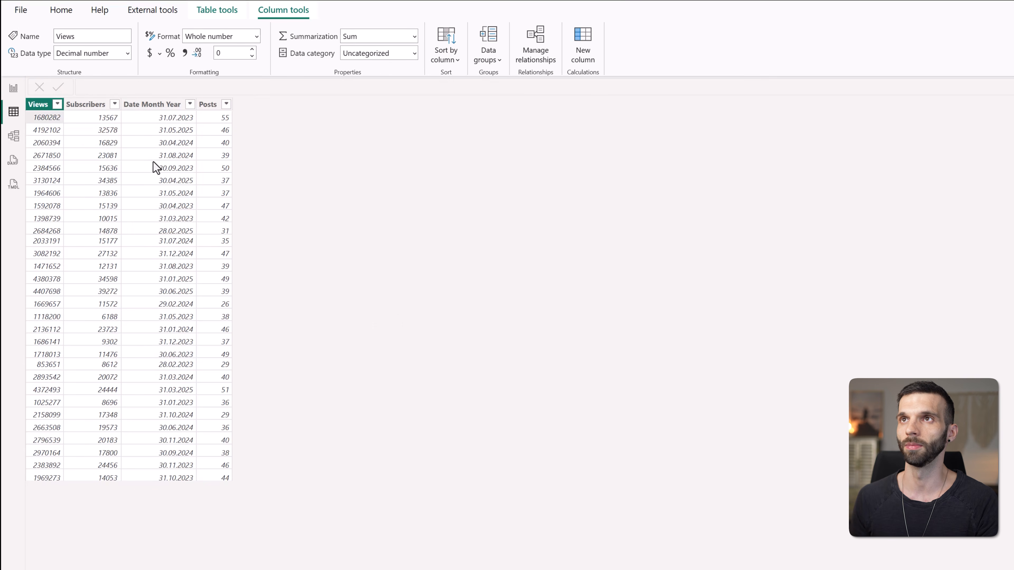
click(92, 119)
click(208, 119)
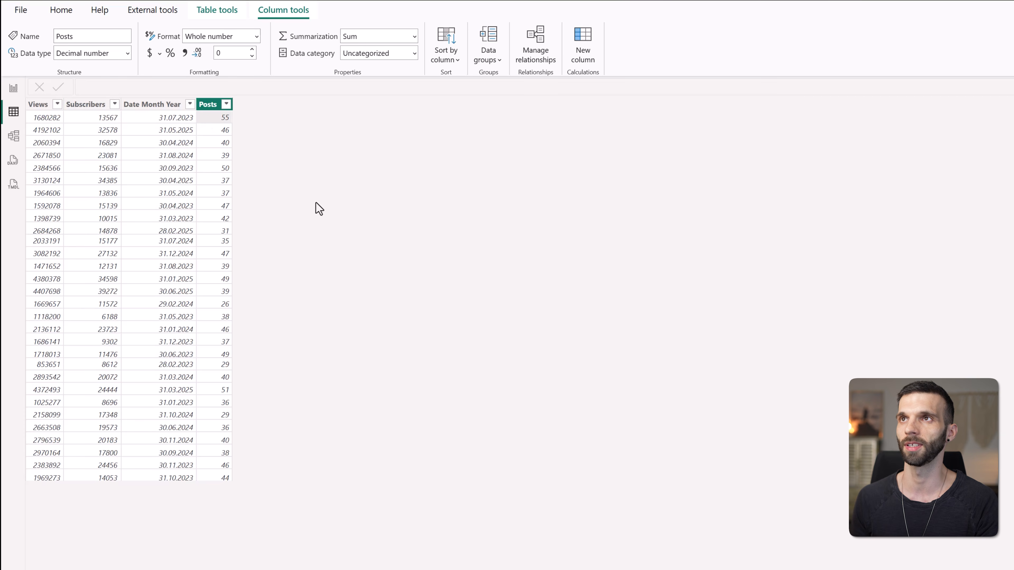
click(161, 120)
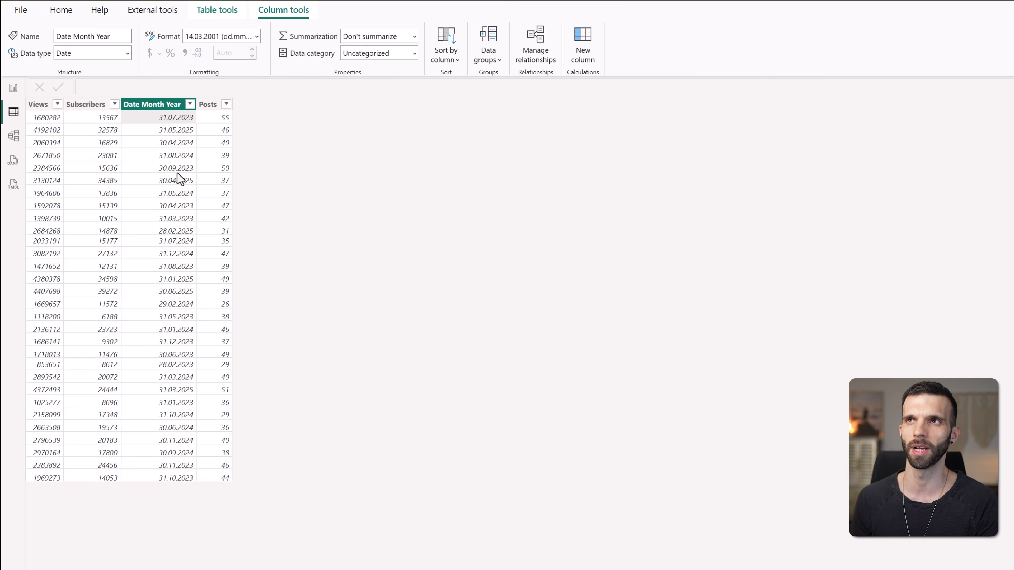
click(13, 88)
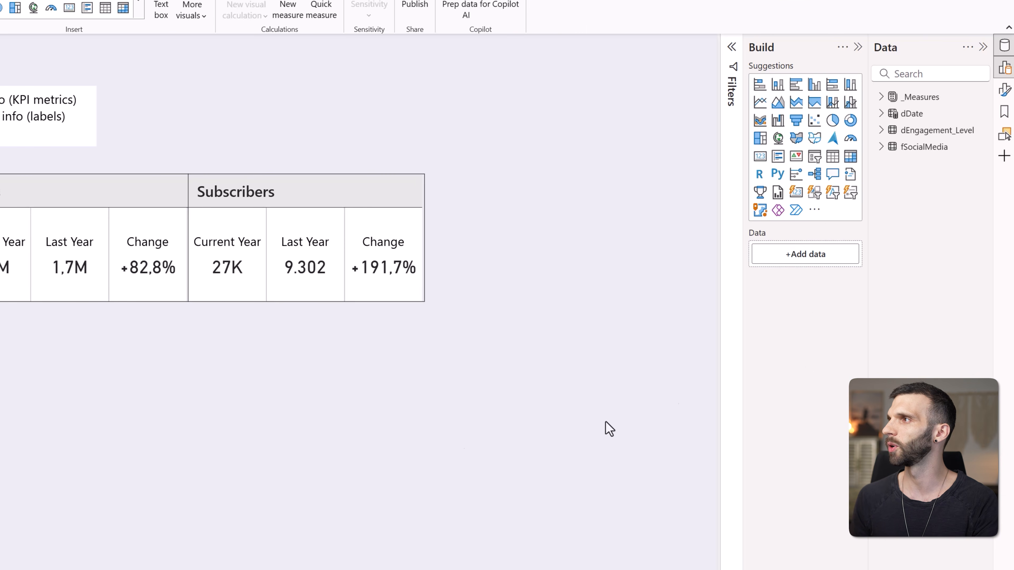
- Add a button slicer with the Engagement Level field below the KPI table and widen it to match the table
drag(102, 330, 241, 289)
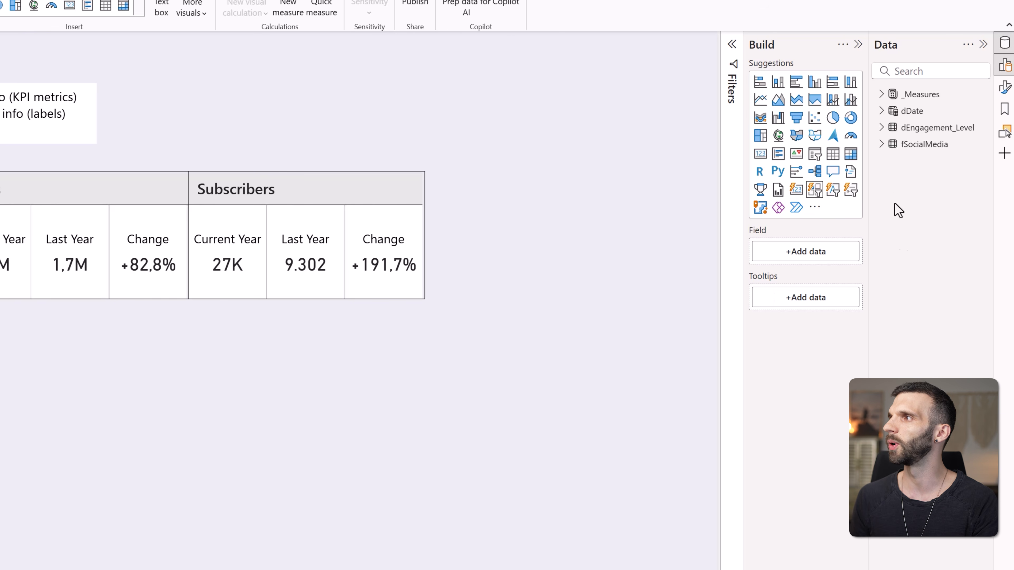
click(882, 127)
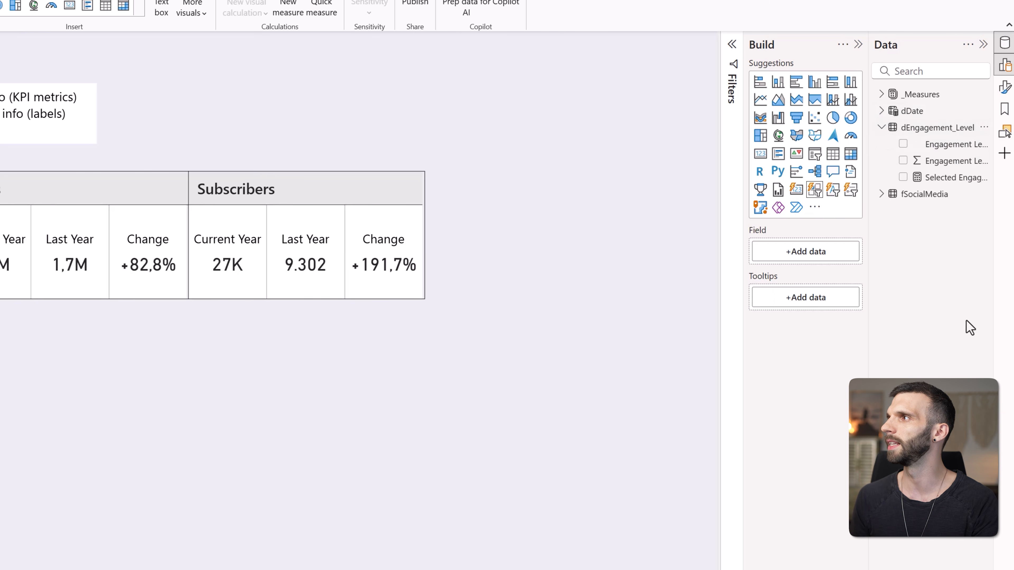
drag(938, 147, 812, 268)
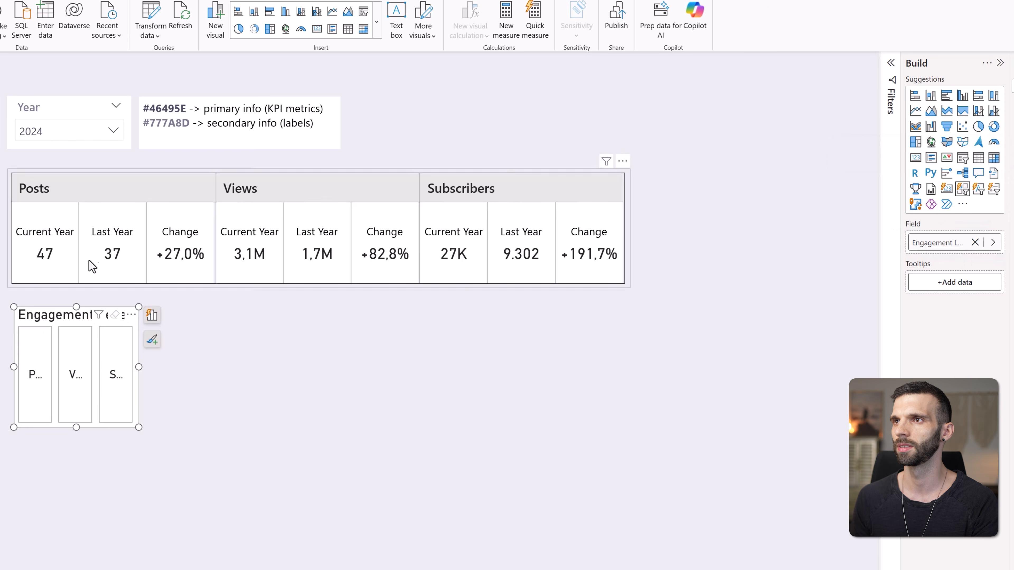
drag(227, 390, 631, 403)
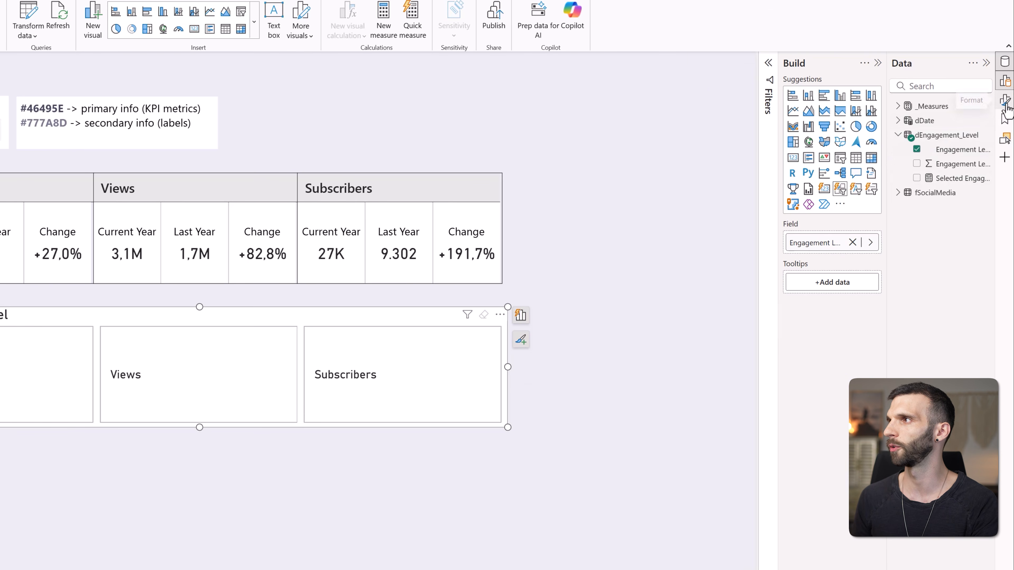
- Turn on the label in the button slicer's callout values and expand its settings
click(1005, 99)
click(695, 239)
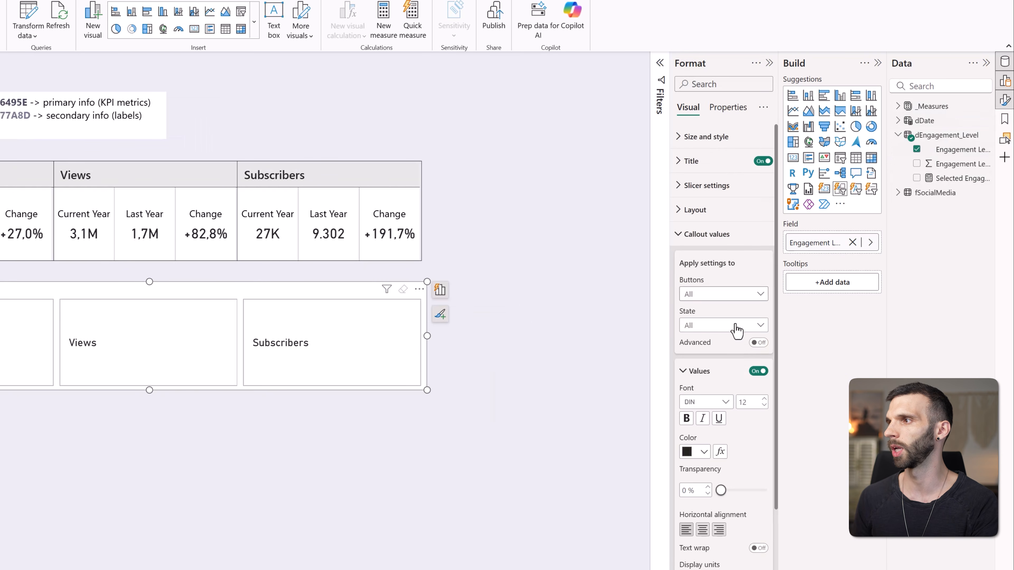
scroll(708, 341, down, 5)
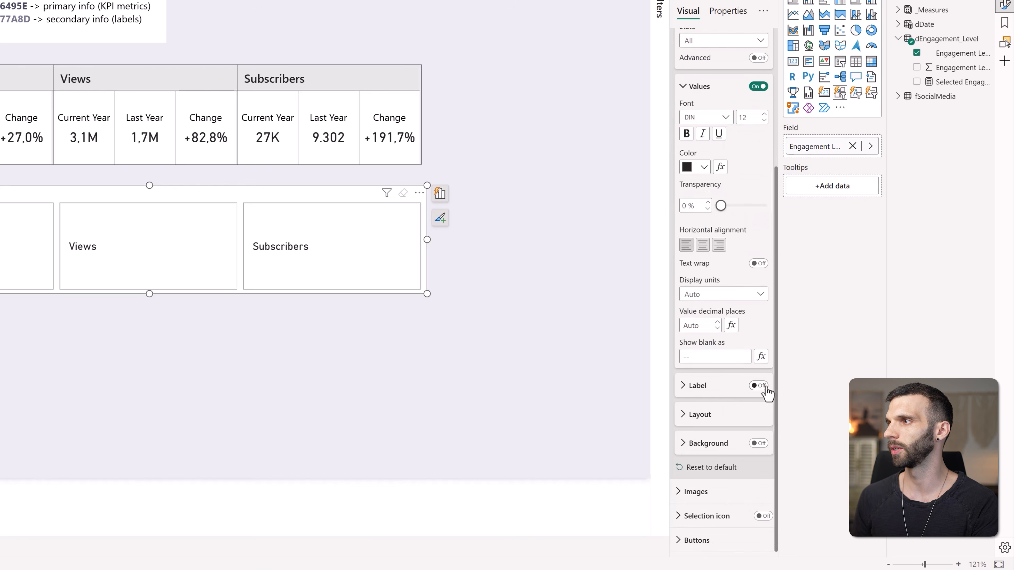
click(693, 387)
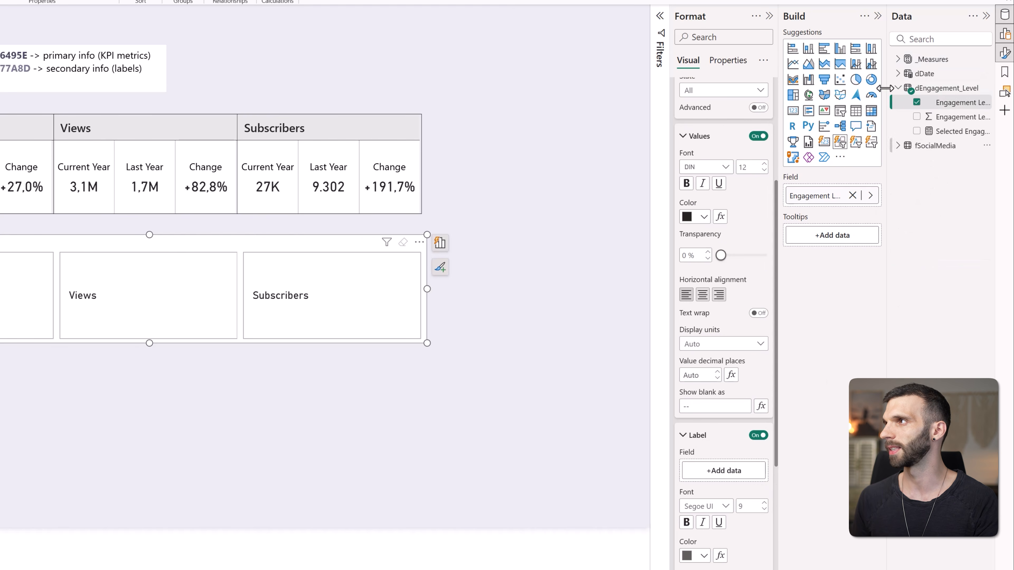
- Assign the Engagement measure as the slicer's callout label field and set the label font size to 28
click(898, 60)
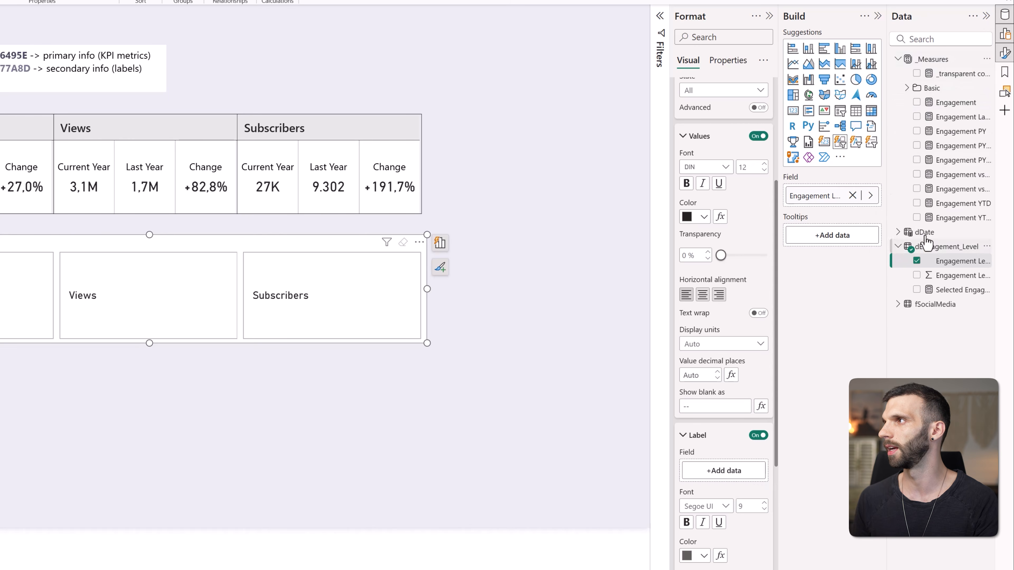
drag(886, 149, 843, 144)
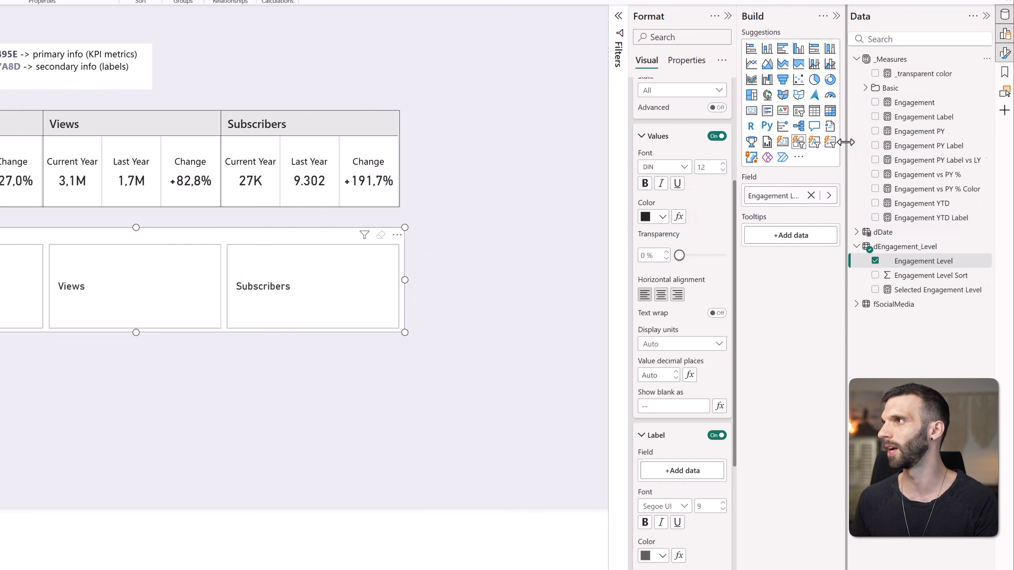
drag(915, 103, 682, 477)
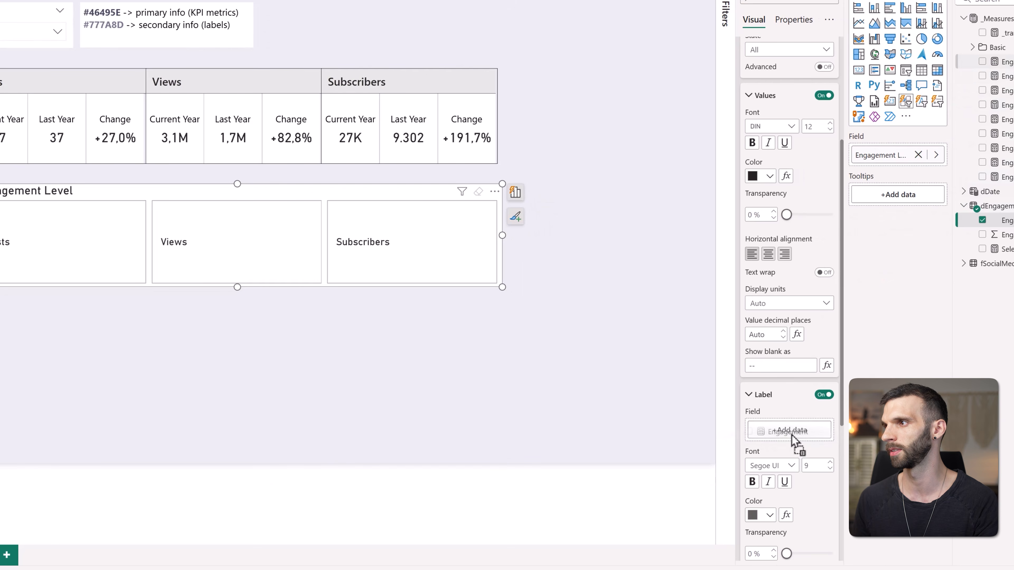
drag(792, 436, 791, 436)
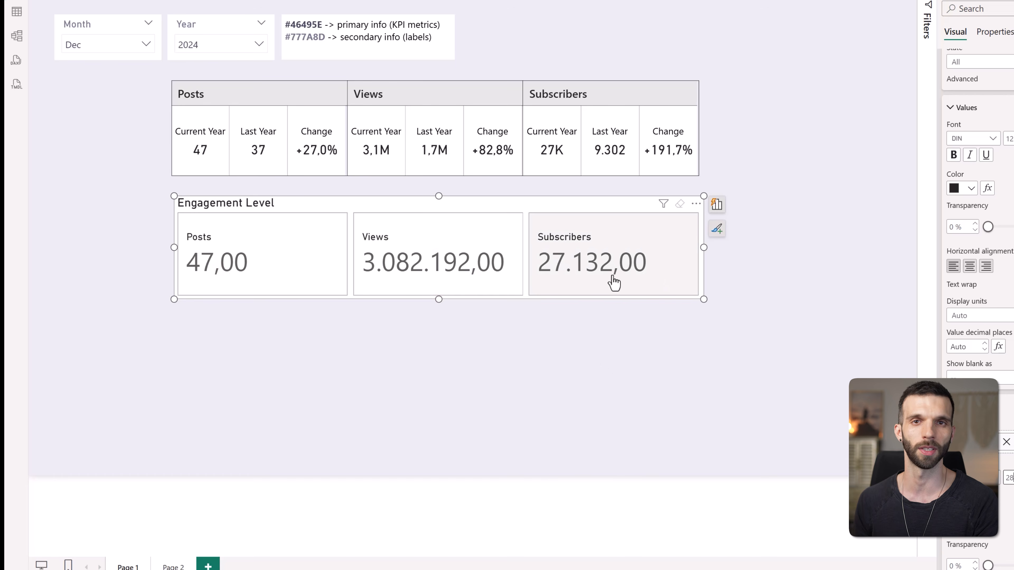
- Examine the Engagement Label measure's DAX formula, including its value thresholds and the format strings for thousands and millions
scroll(981, 417, down, 3)
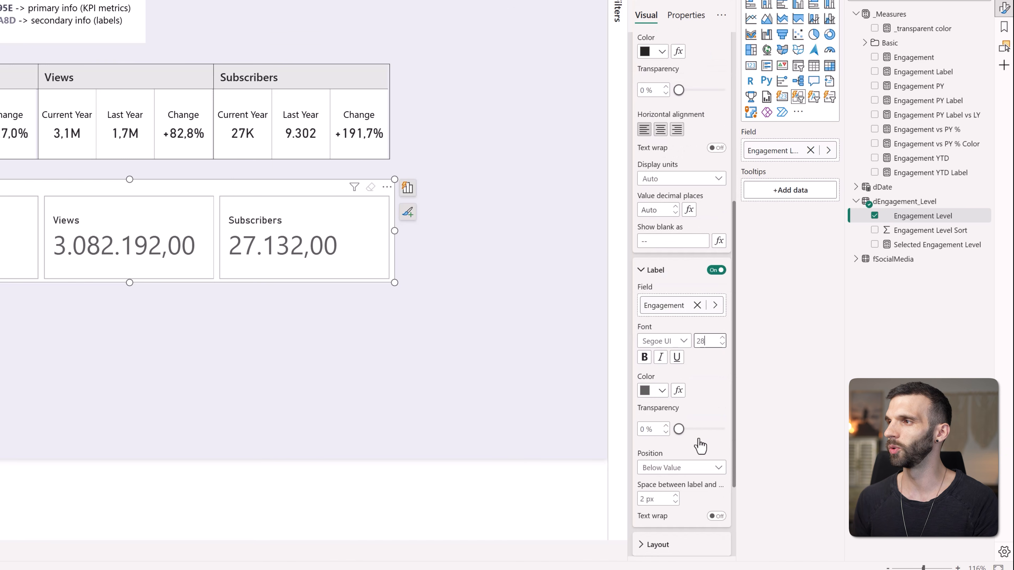
scroll(696, 411, up, 2)
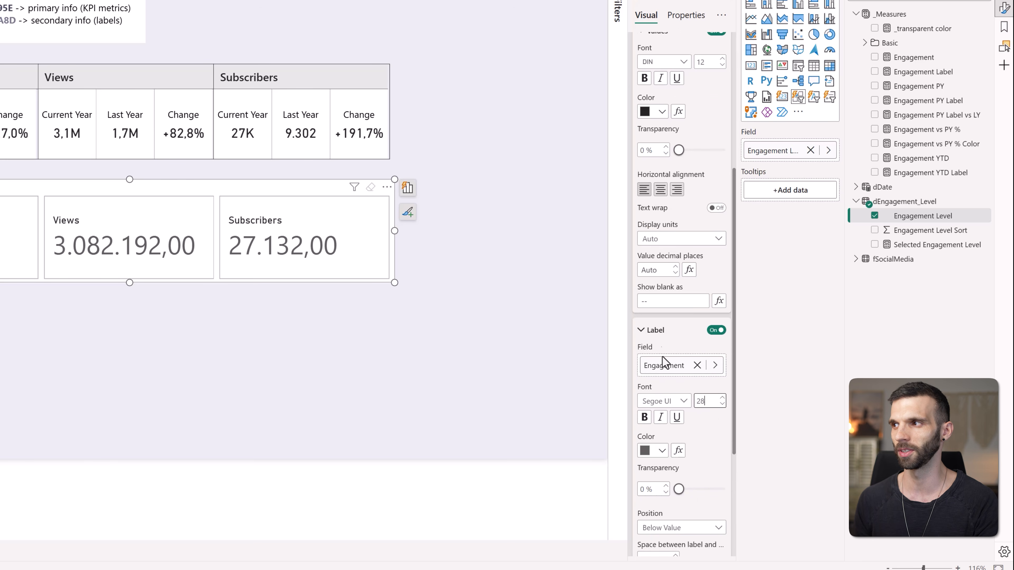
scroll(697, 487, up, 2)
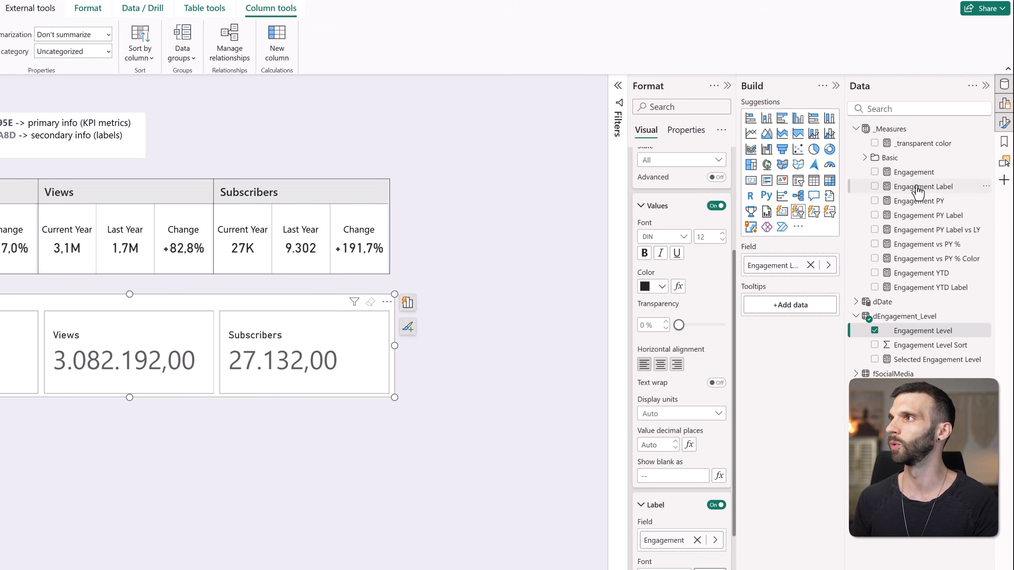
click(917, 188)
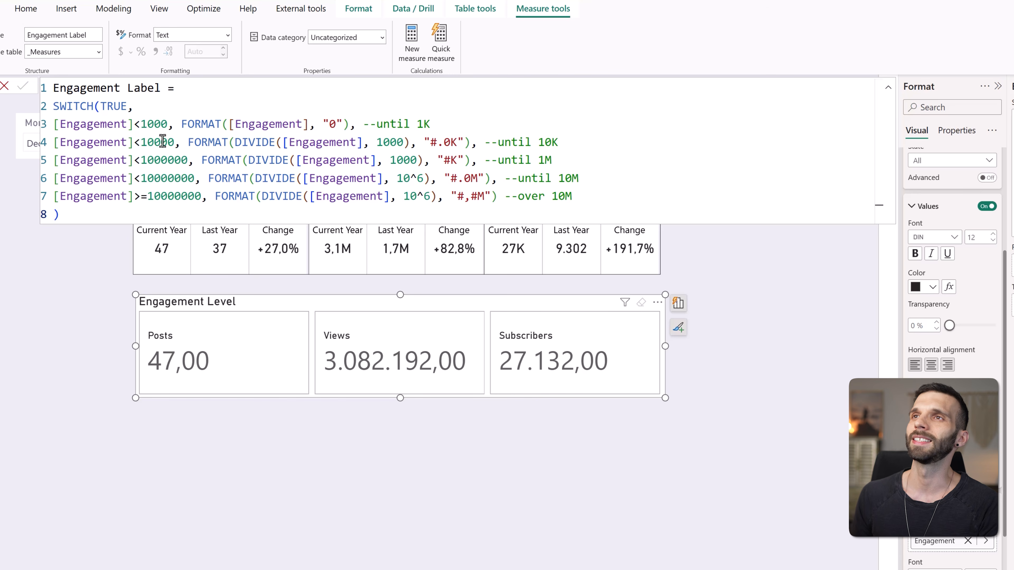
drag(133, 125, 54, 124)
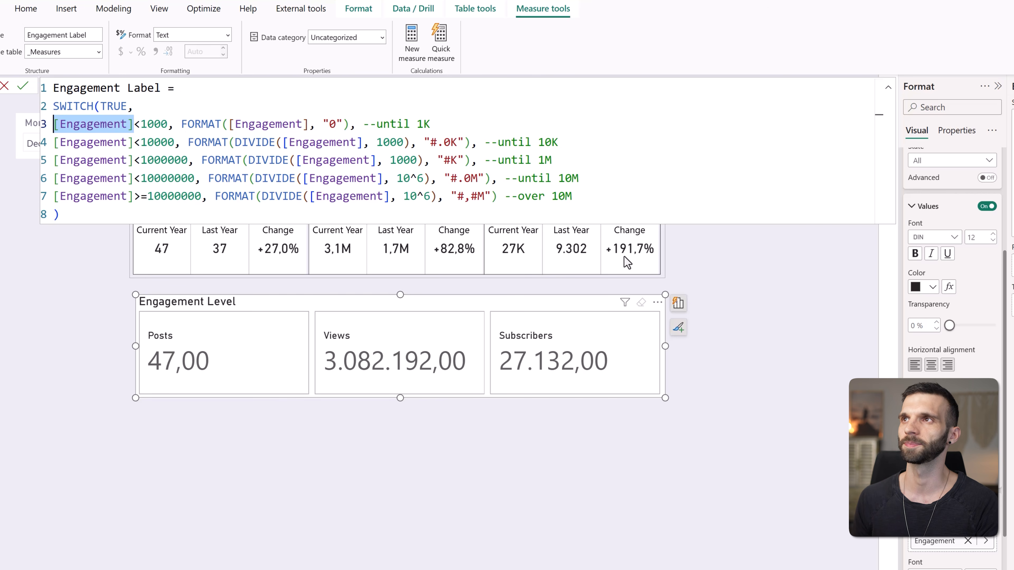
drag(437, 124, 329, 123)
click(463, 125)
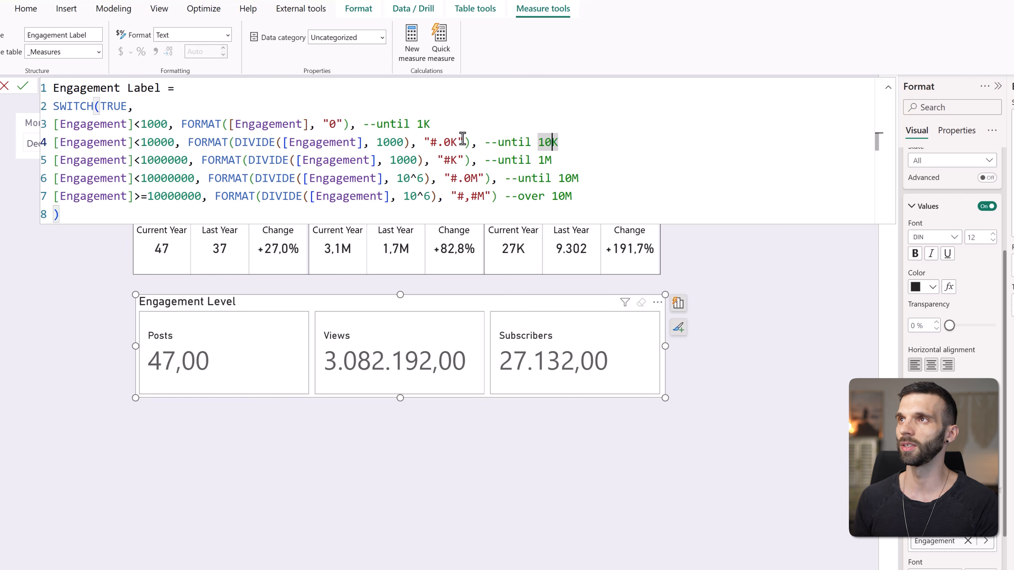
drag(464, 140, 426, 137)
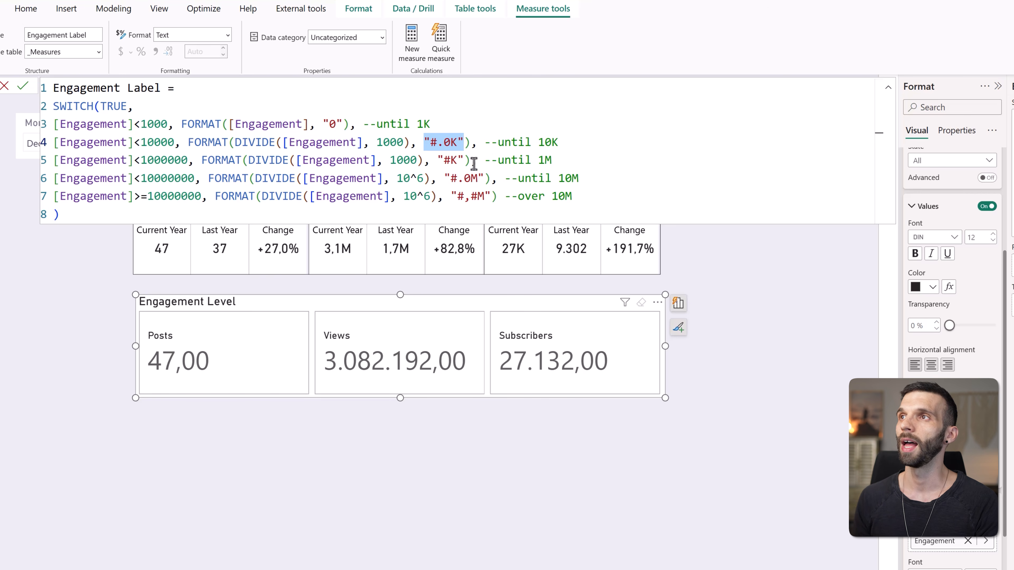
click(462, 160)
click(473, 180)
click(489, 203)
click(451, 160)
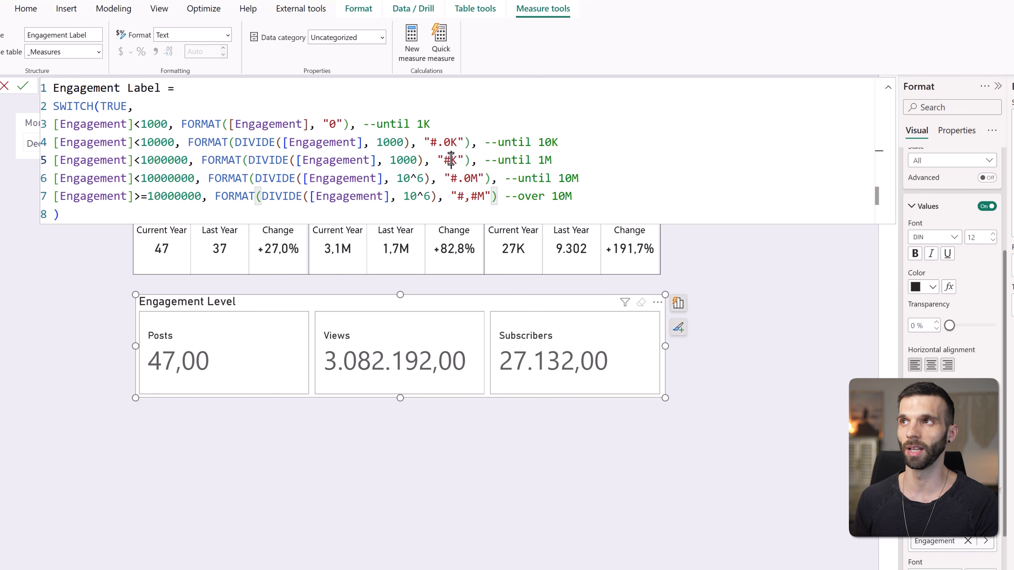
drag(451, 196, 488, 199)
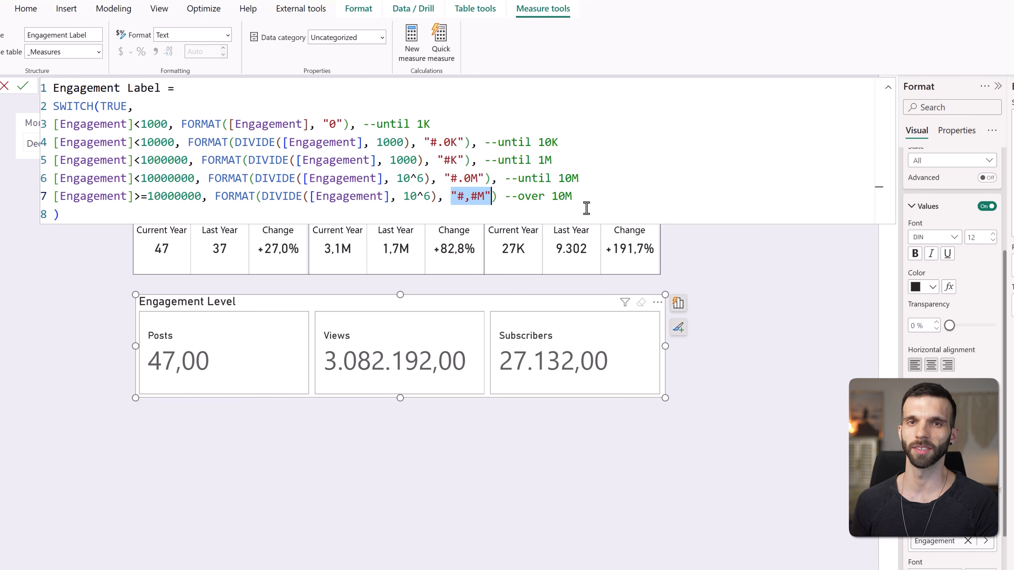
- Replace the slicer's callout label field with the Engagement Label measure
click(639, 207)
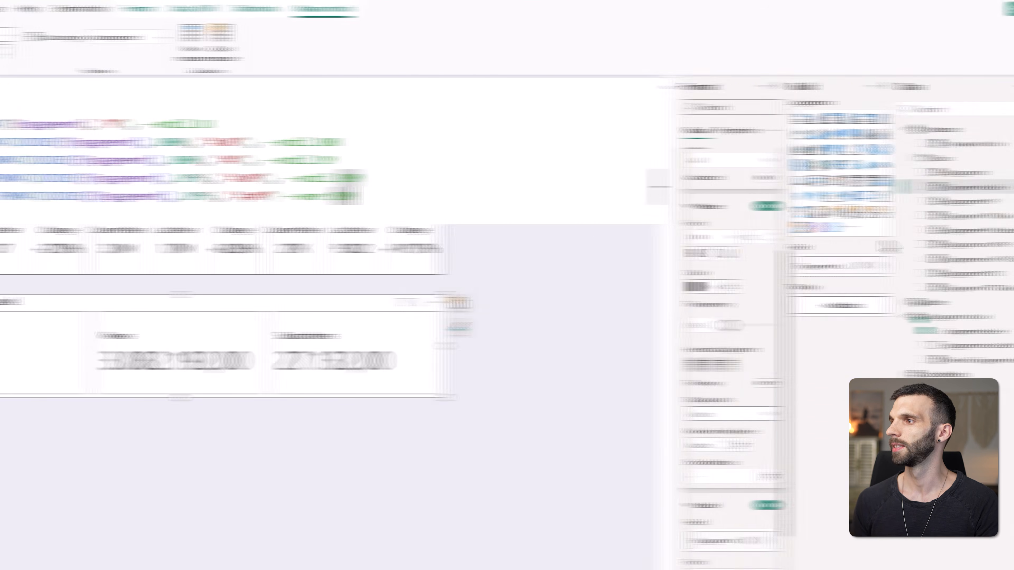
drag(914, 193, 678, 547)
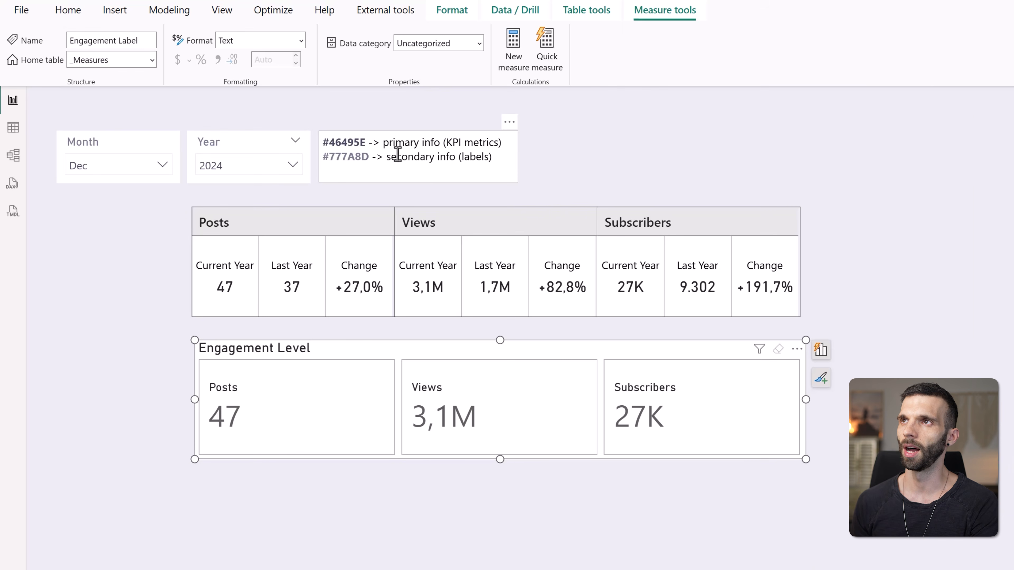
- Copy the secondary hex code #777A8D from the note and apply it as the color of the slicer's callout values
drag(364, 142, 328, 136)
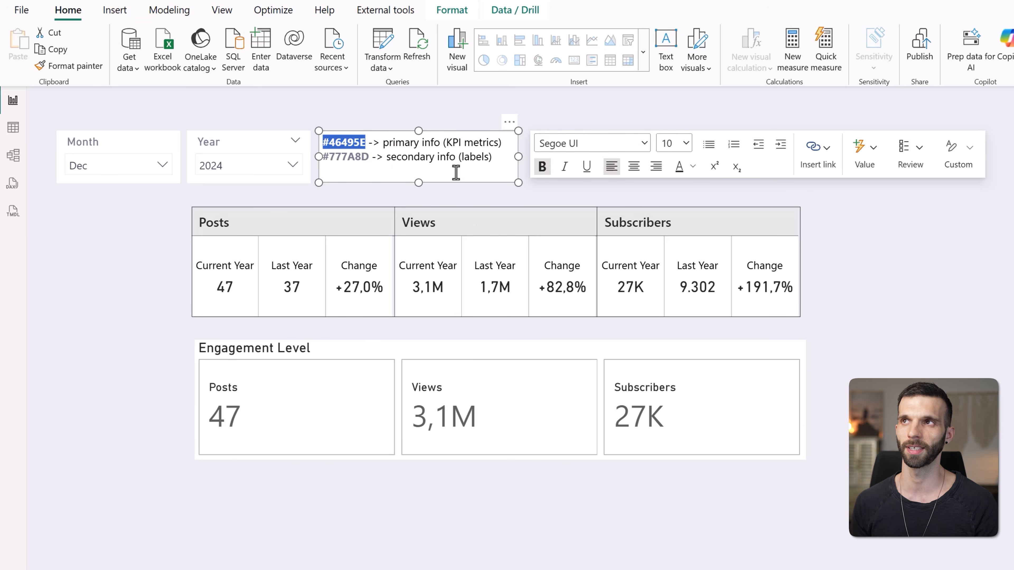
drag(369, 157, 322, 156)
key(ctrl+c)
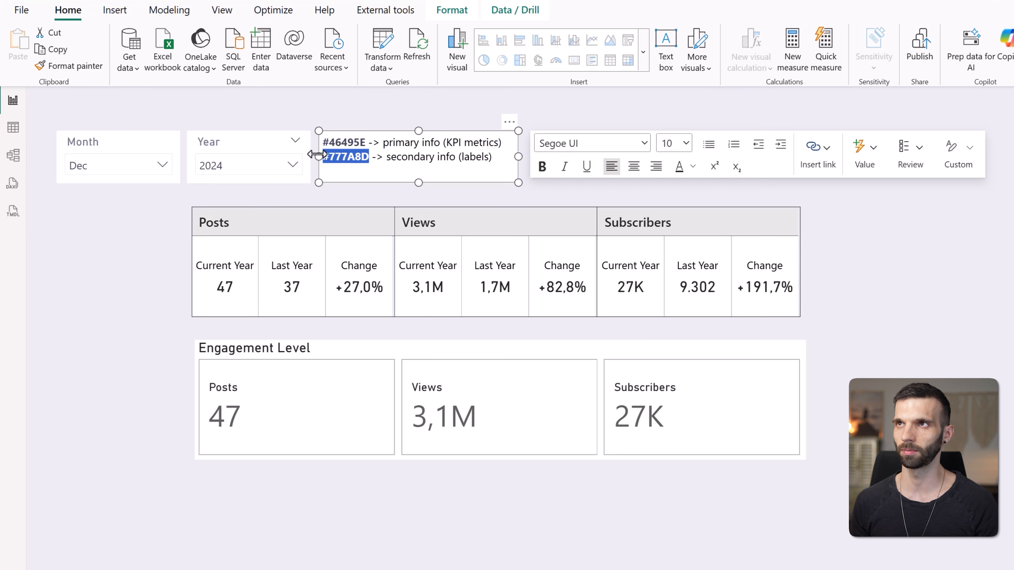
click(667, 352)
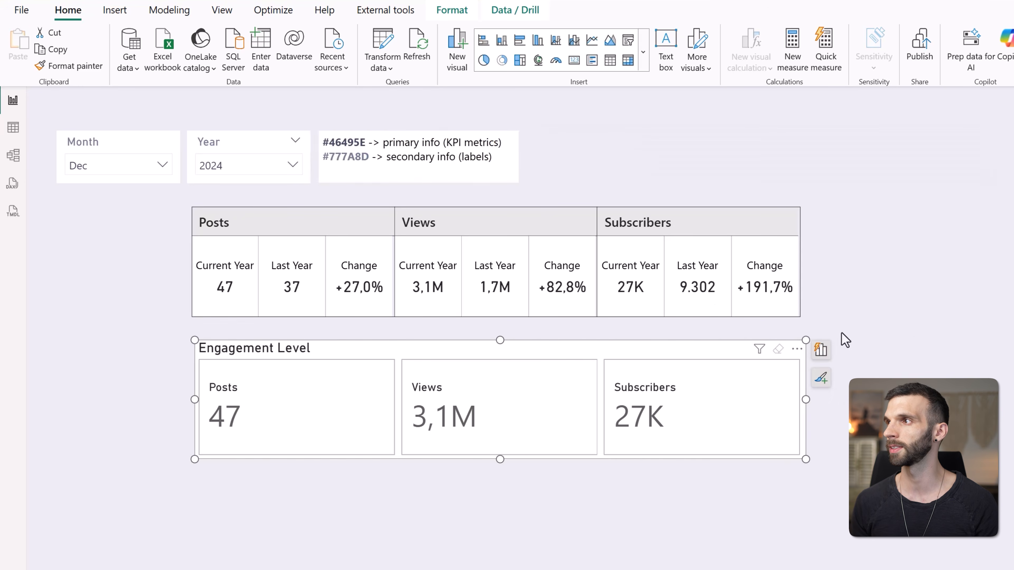
scroll(726, 254, down, 3)
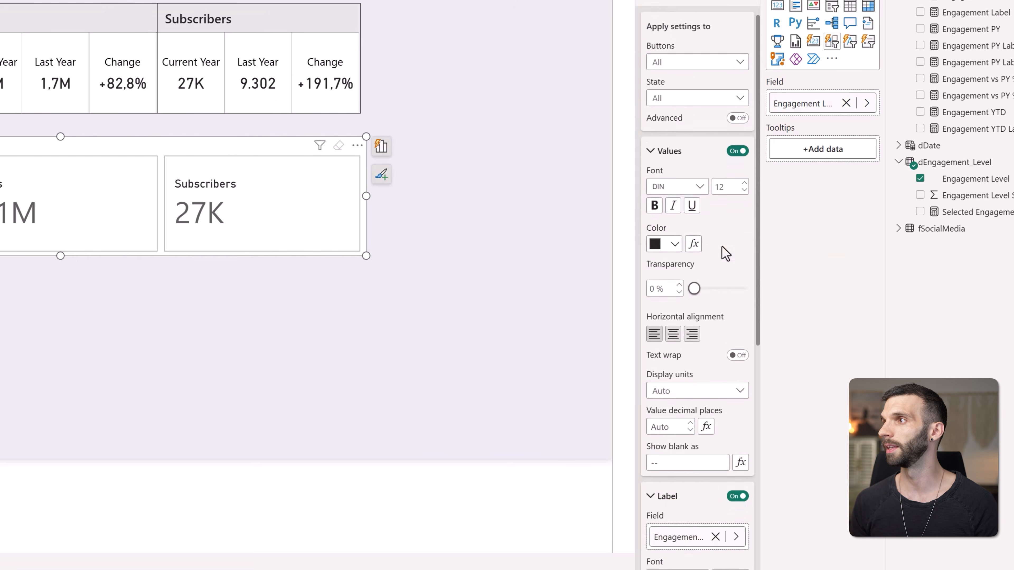
scroll(726, 253, down, 1)
click(675, 206)
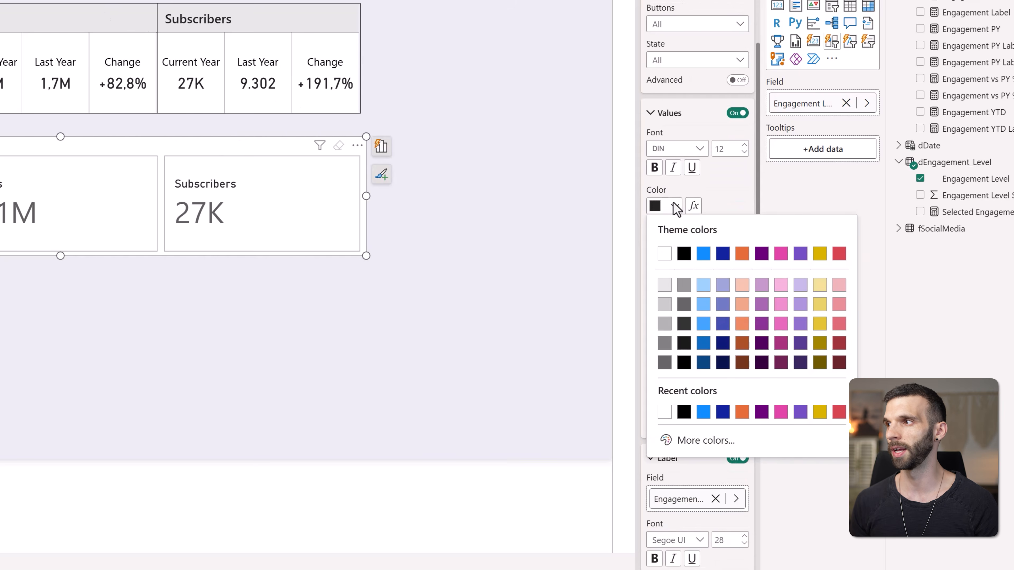
click(724, 439)
key(ctrl+v)
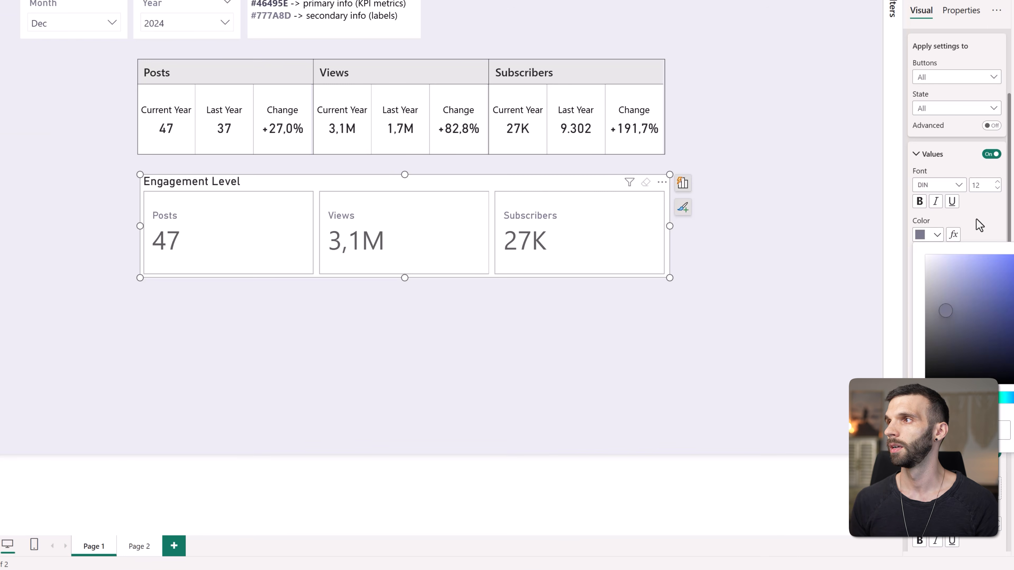
click(728, 186)
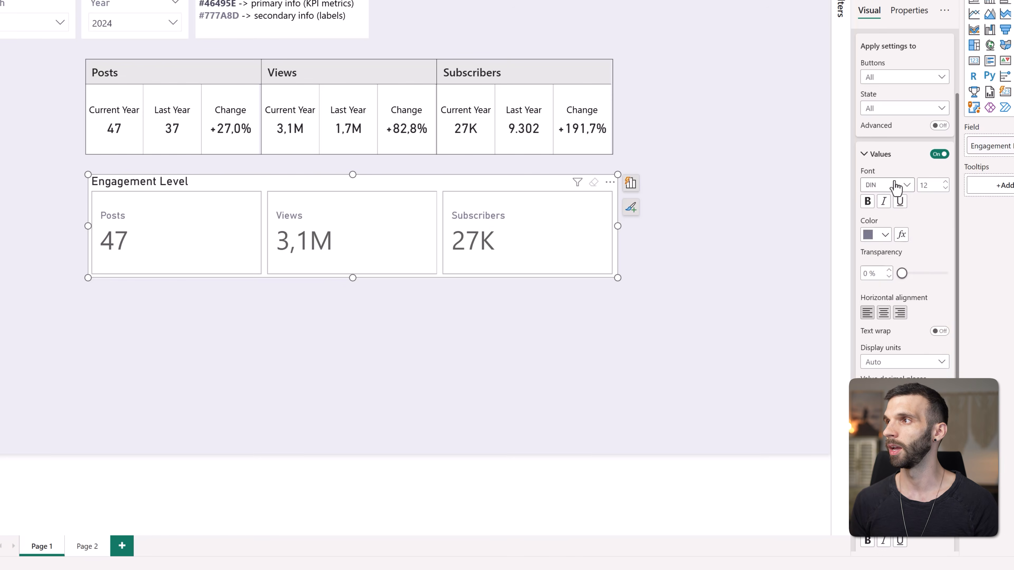
- Change the font of the slicer's callout values to Segoe UI
click(896, 186)
scroll(920, 276, down, 3)
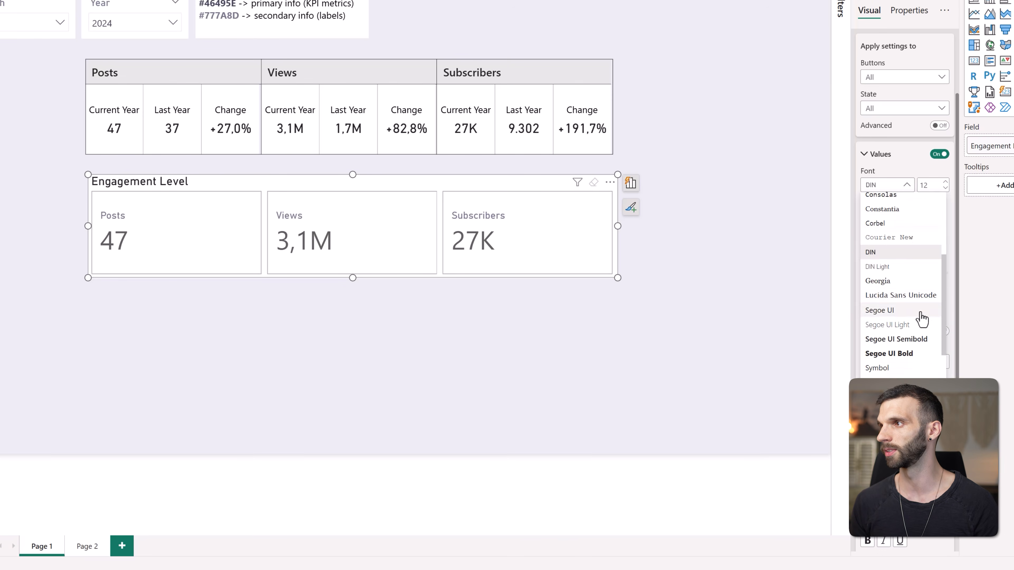
click(916, 309)
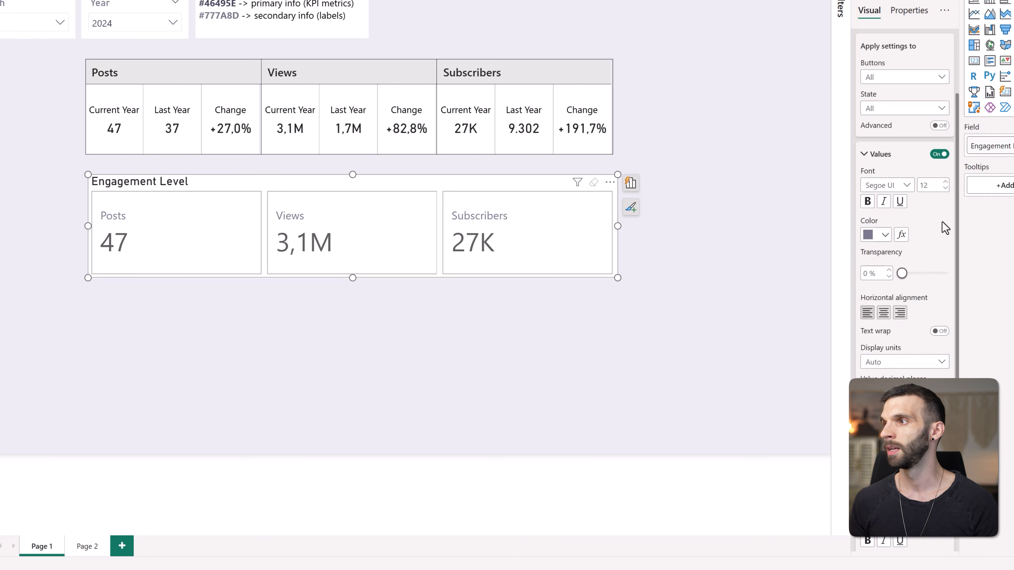
- Copy the primary hex code #46495E from the note and apply it as the color of the slicer's callout label
scroll(925, 280, down, 3)
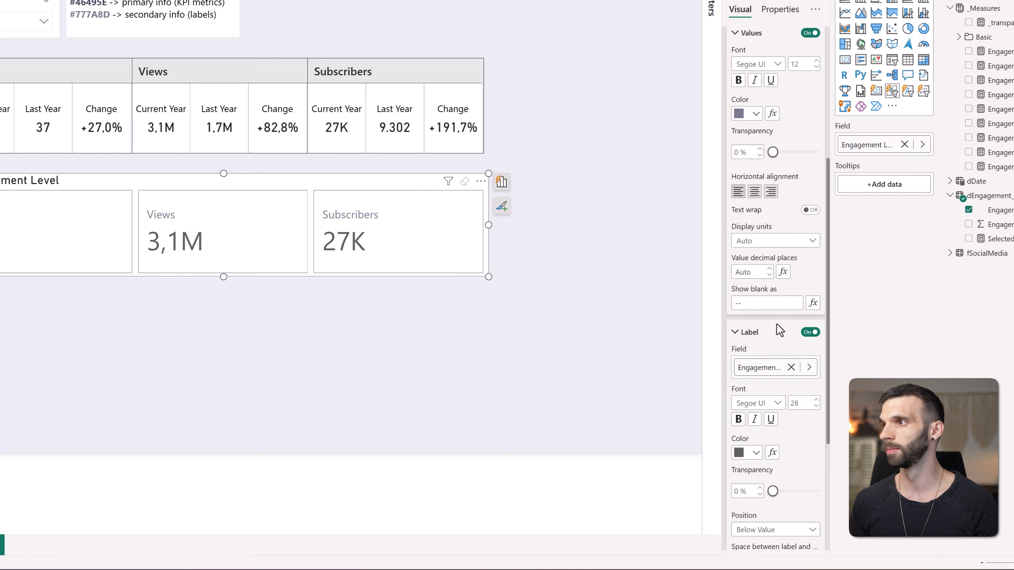
scroll(779, 330, down, 2)
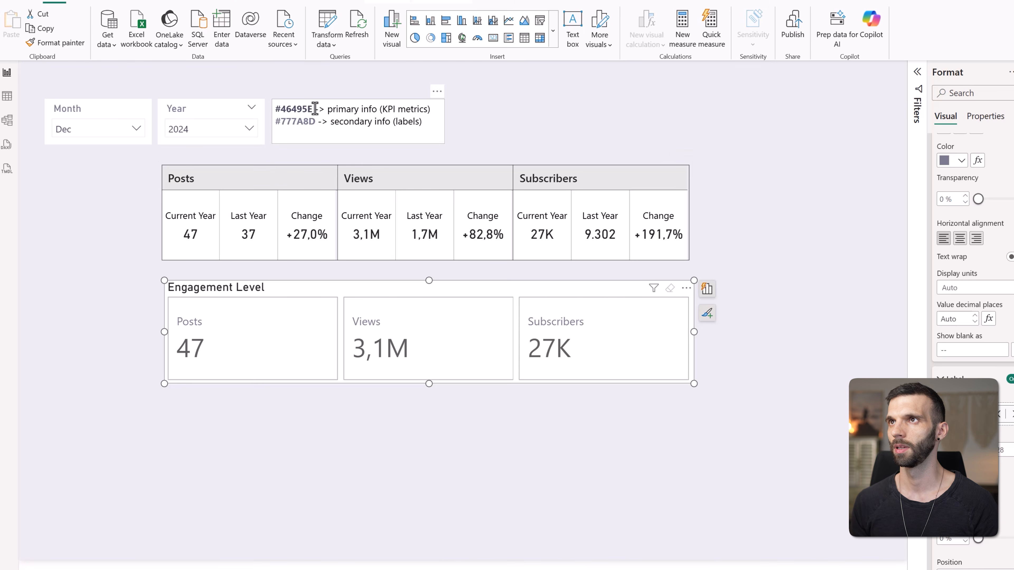
double_click(315, 108)
key(ctrl+c)
click(533, 293)
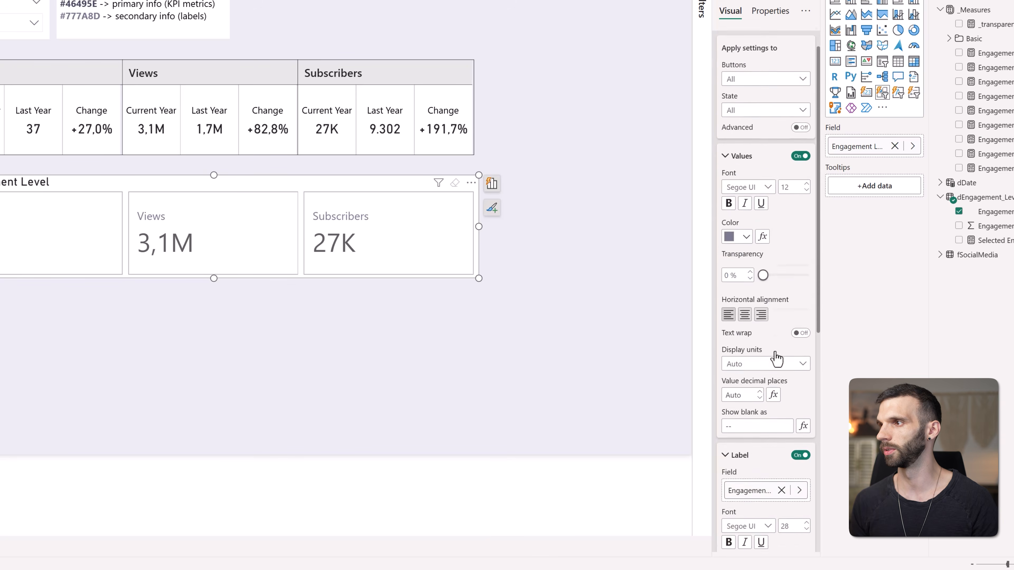
scroll(776, 360, down, 5)
click(746, 394)
click(758, 364)
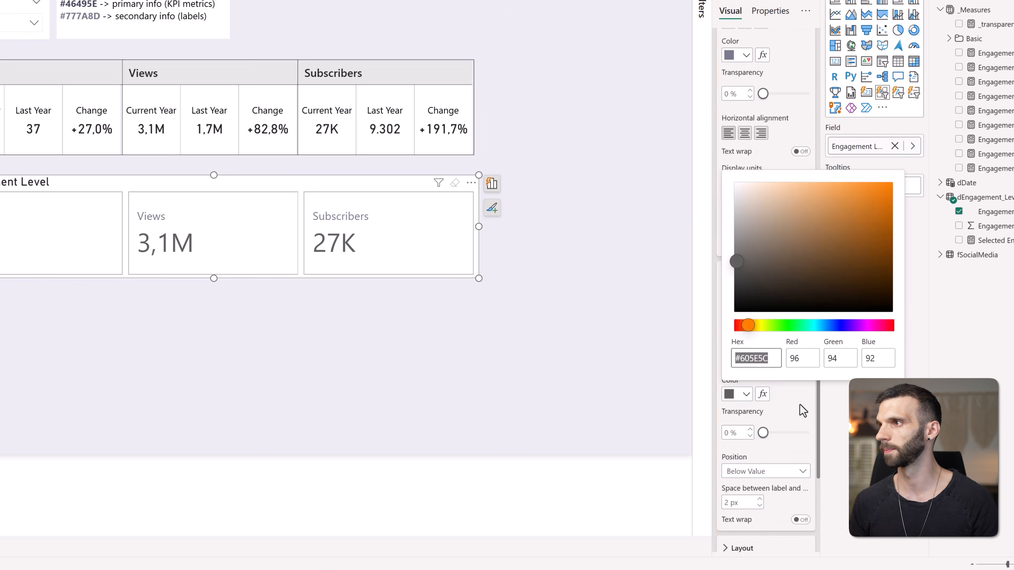
key(ctrl+v)
click(800, 404)
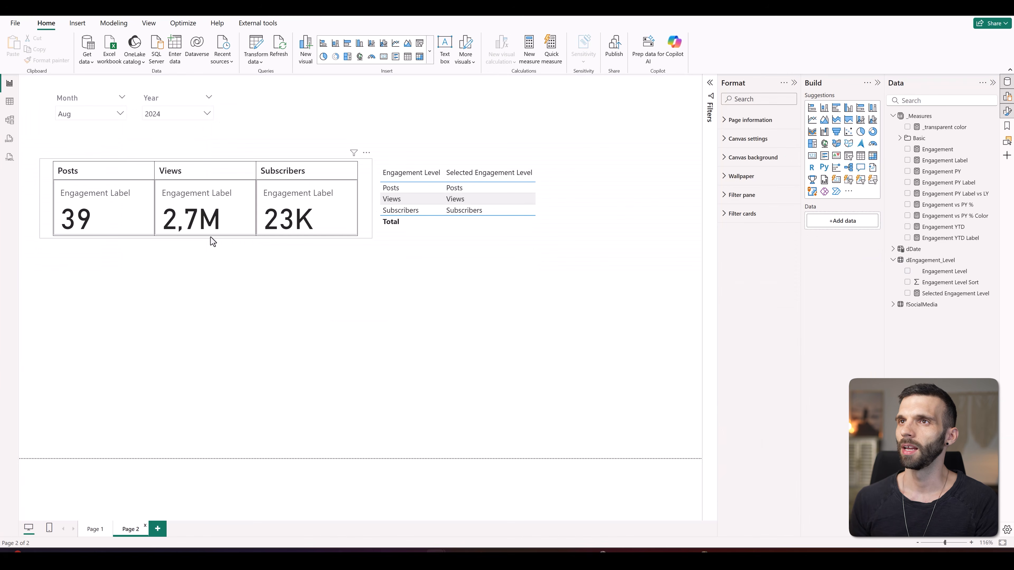
- Examine the Page 2 card's label text rule for the Engagement Label series and the Selected Engagement Level measure's DAX formula
click(193, 171)
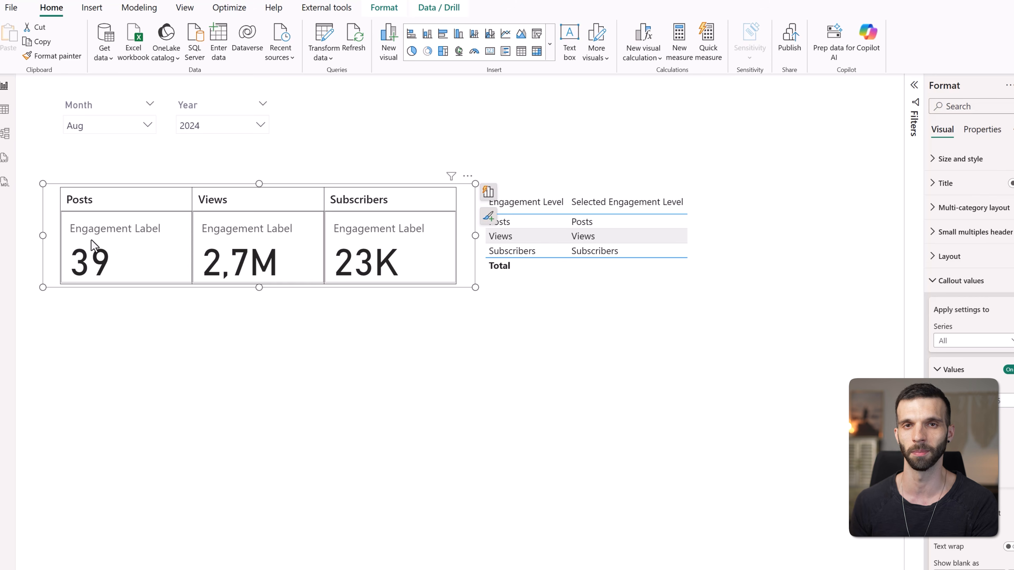
scroll(986, 463, down, 5)
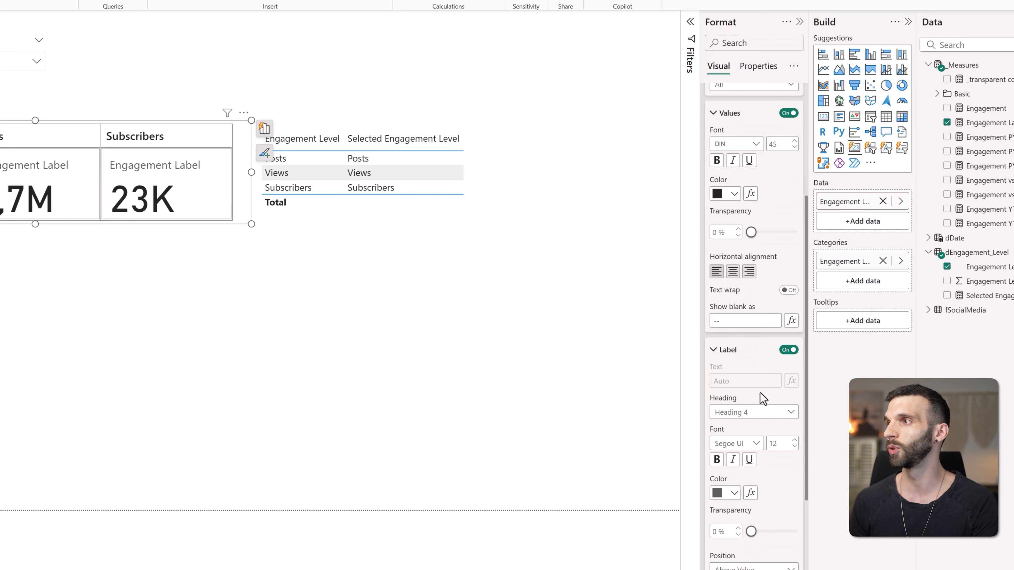
scroll(759, 380, up, 3)
click(723, 204)
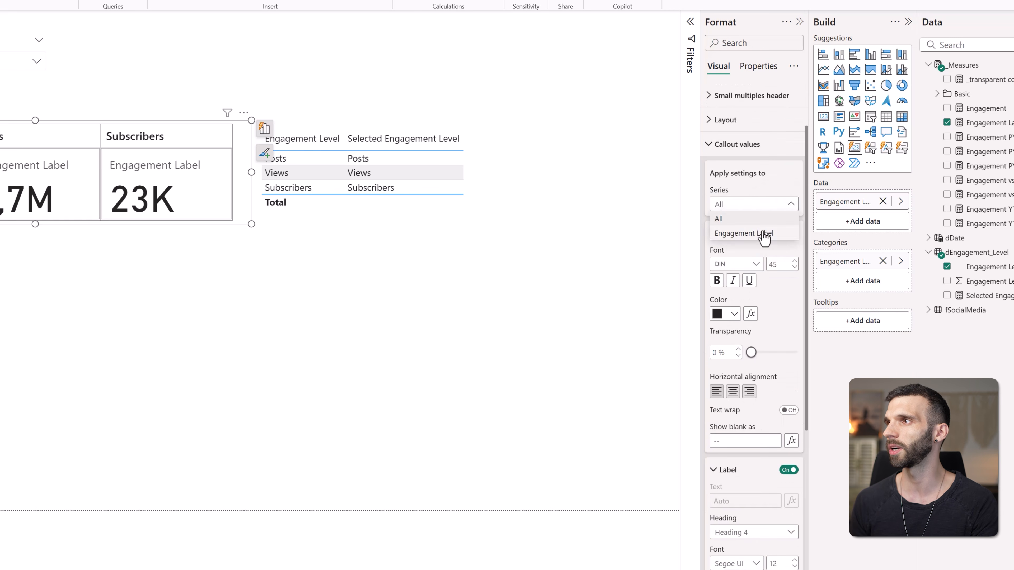
click(760, 234)
scroll(756, 304, down, 3)
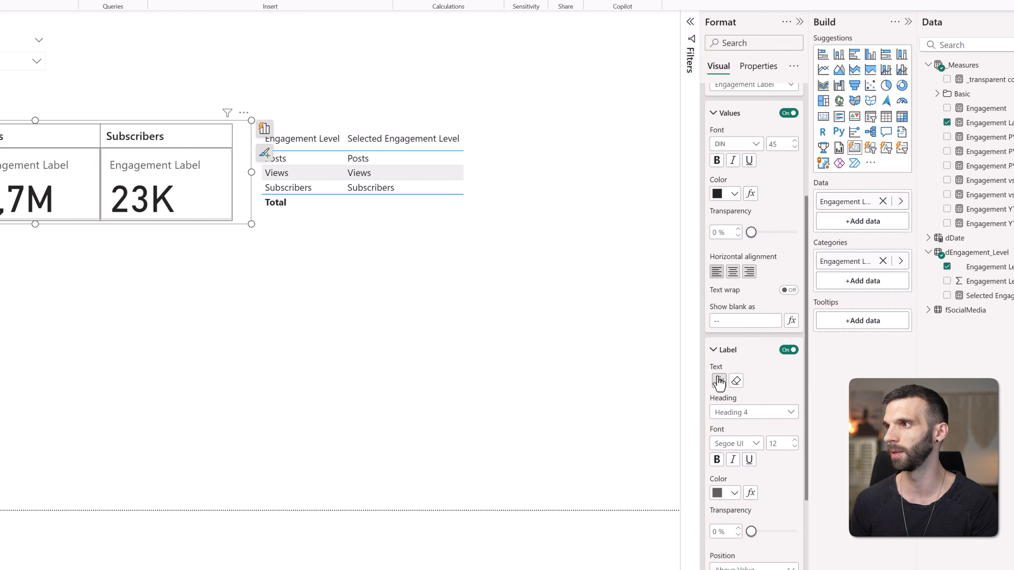
click(719, 381)
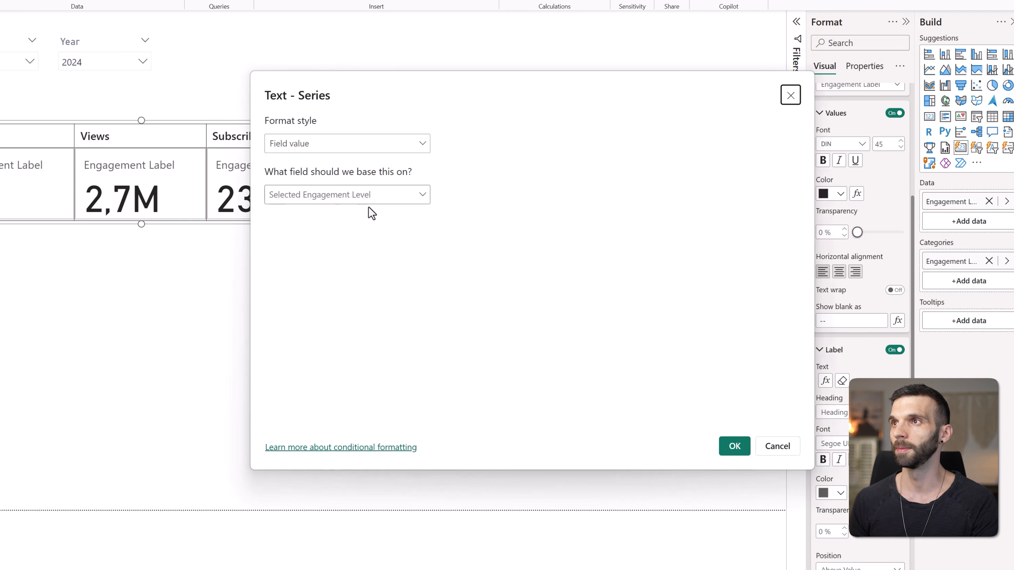
click(777, 447)
click(939, 252)
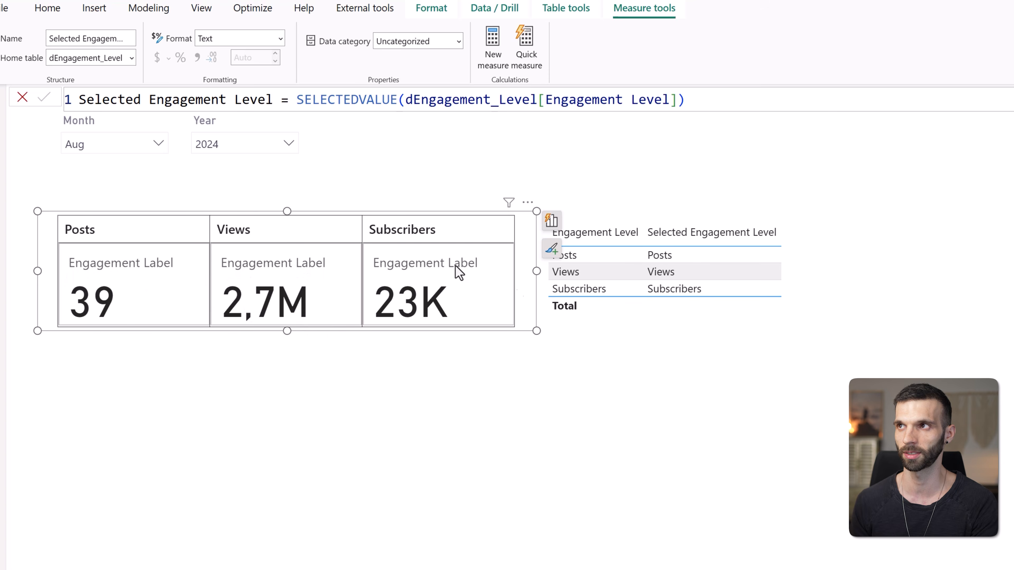
click(659, 307)
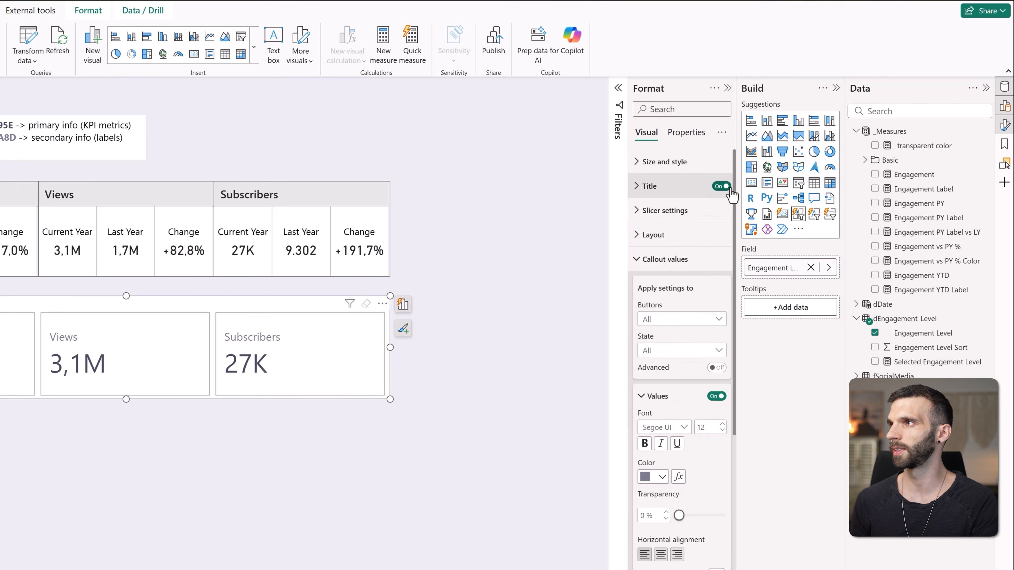
- Turn off the title and the background of the button slicer on Page 1
click(729, 189)
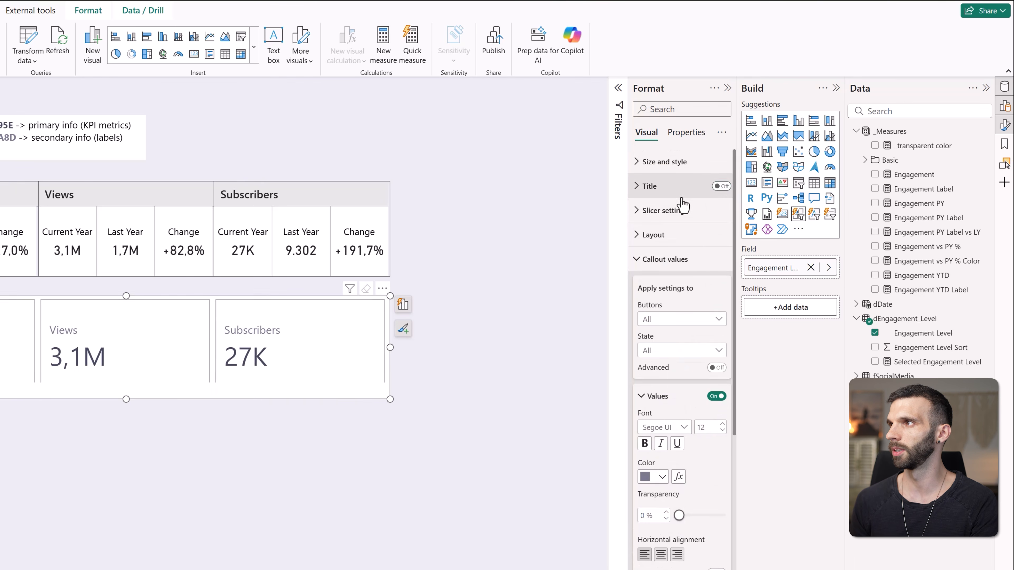
click(638, 161)
click(722, 393)
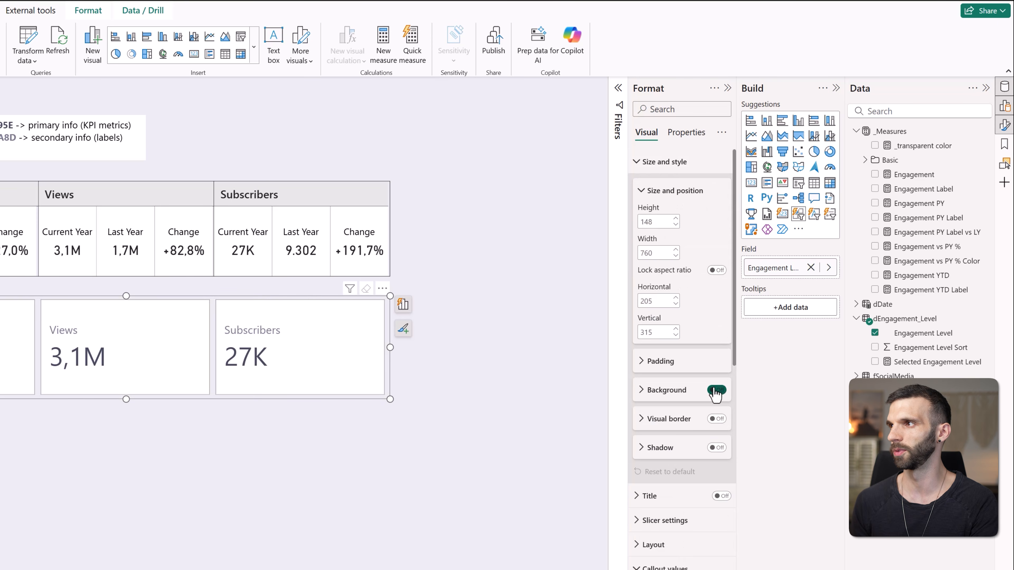
- Change the slicer's button shape to Rounded Rectangle with 4 px rounded corners
scroll(659, 359, down, 10)
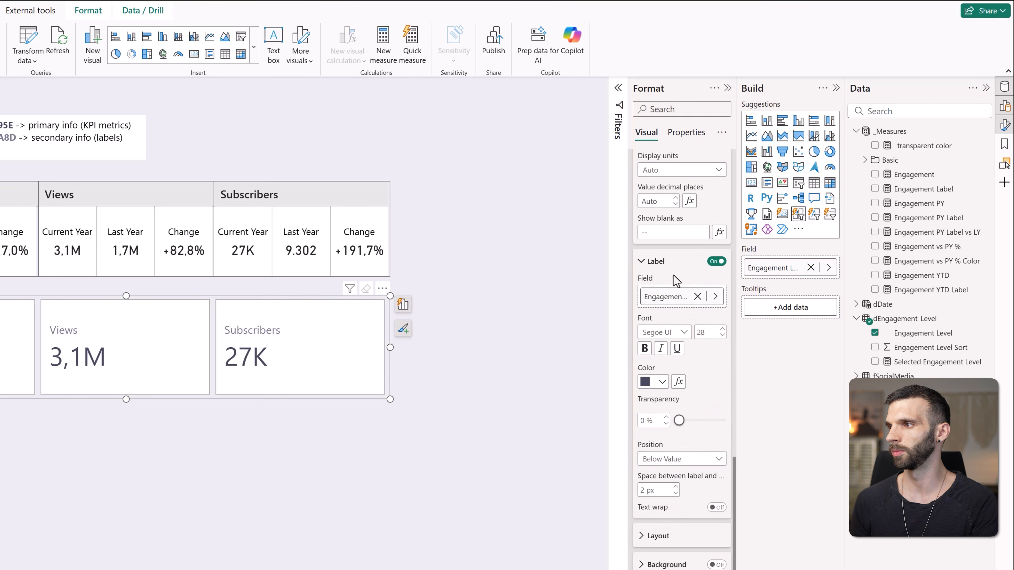
click(654, 541)
scroll(659, 386, down, 8)
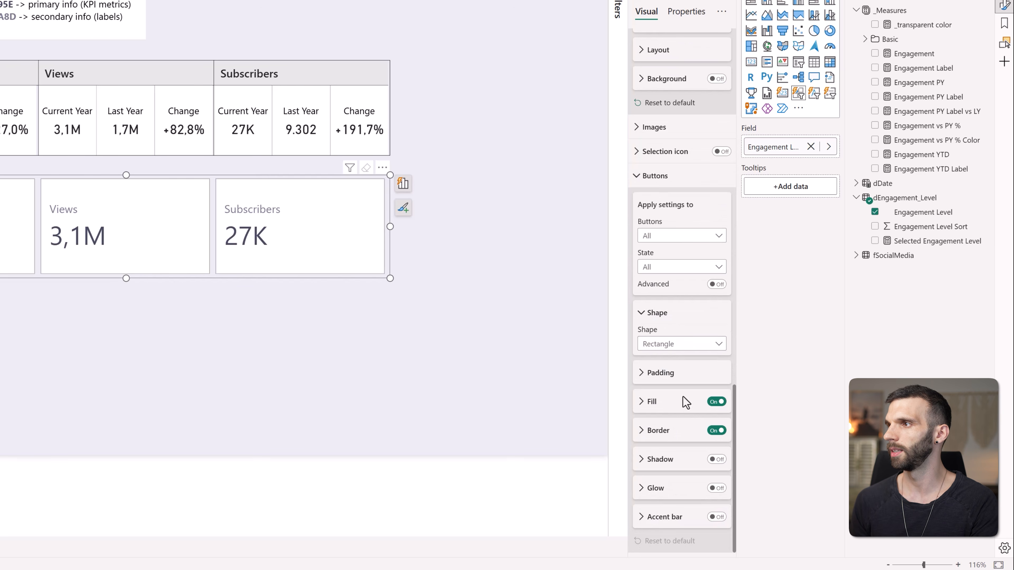
click(679, 345)
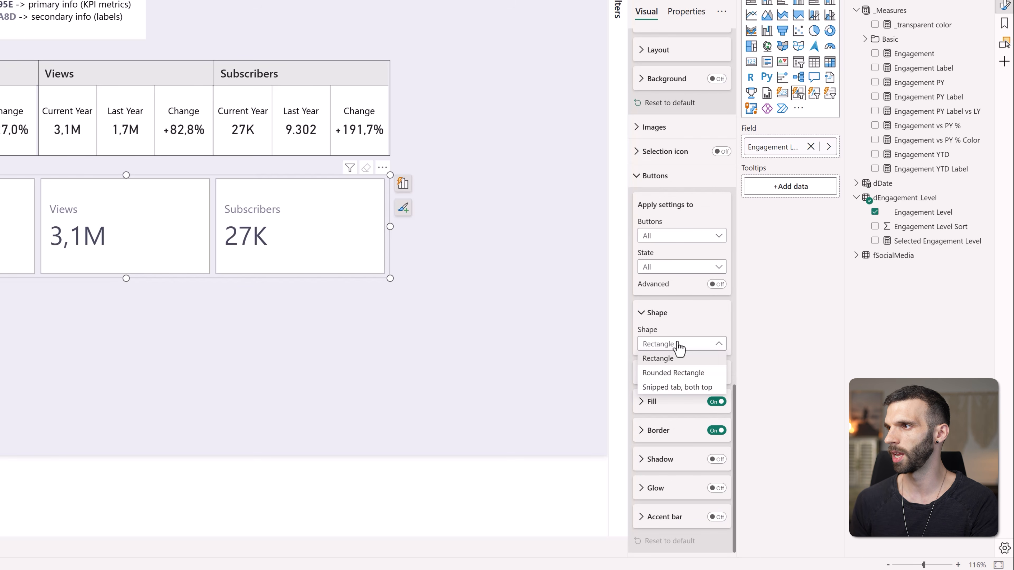
click(674, 374)
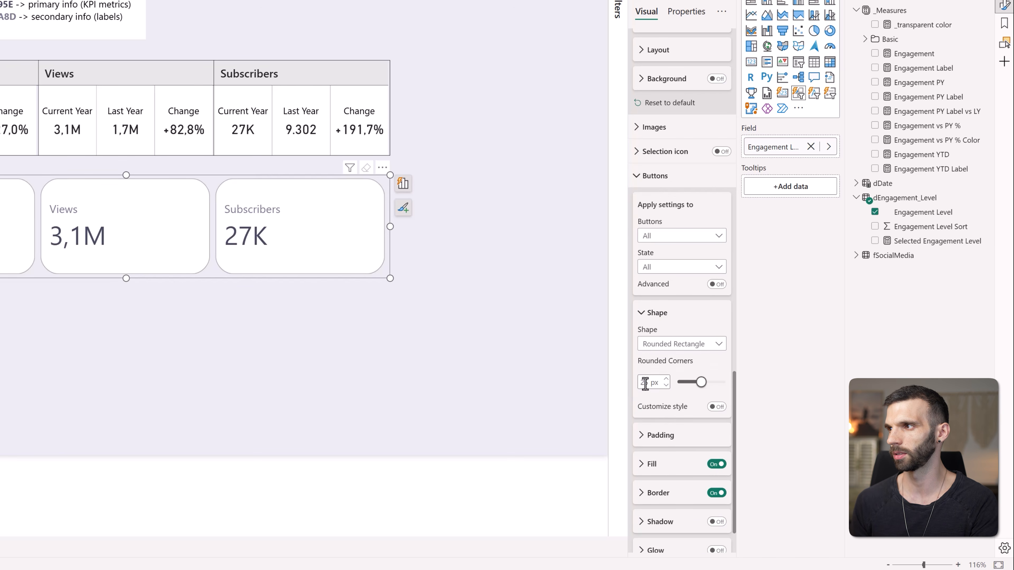
text(4)
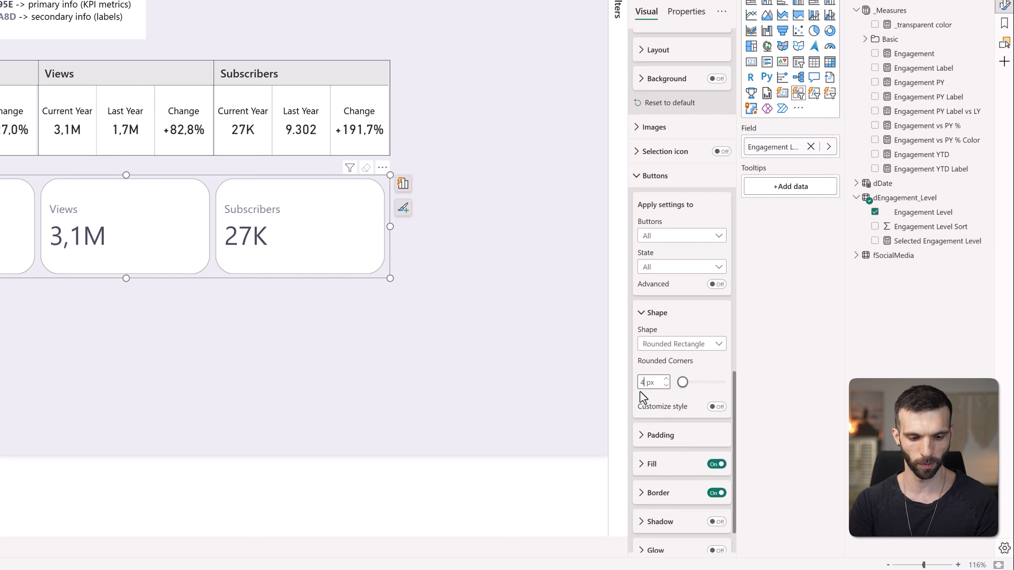
- Turn off the slicer buttons' border and give them a shadow in the muted gray-purple color
scroll(640, 392, down, 2)
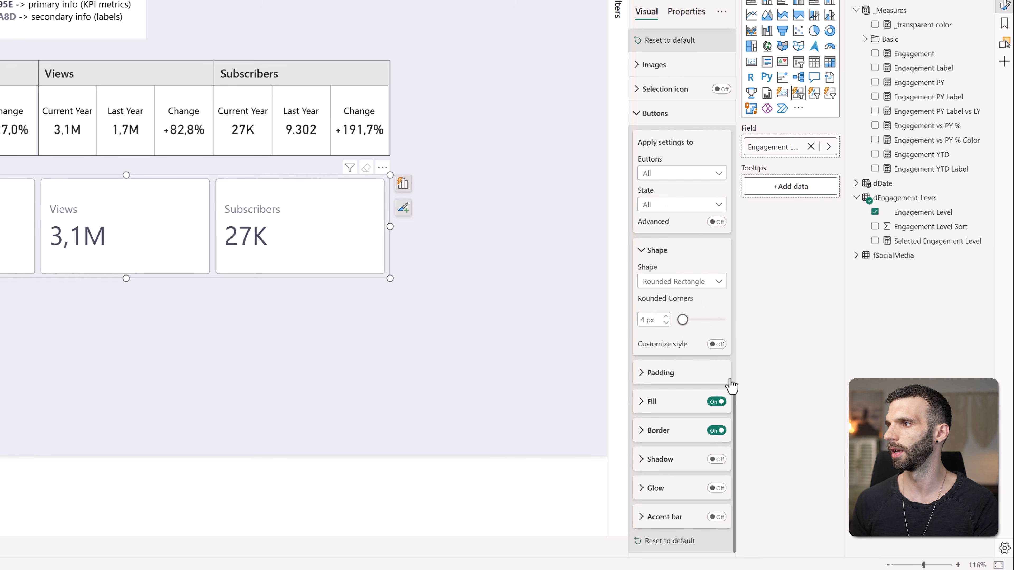
click(717, 431)
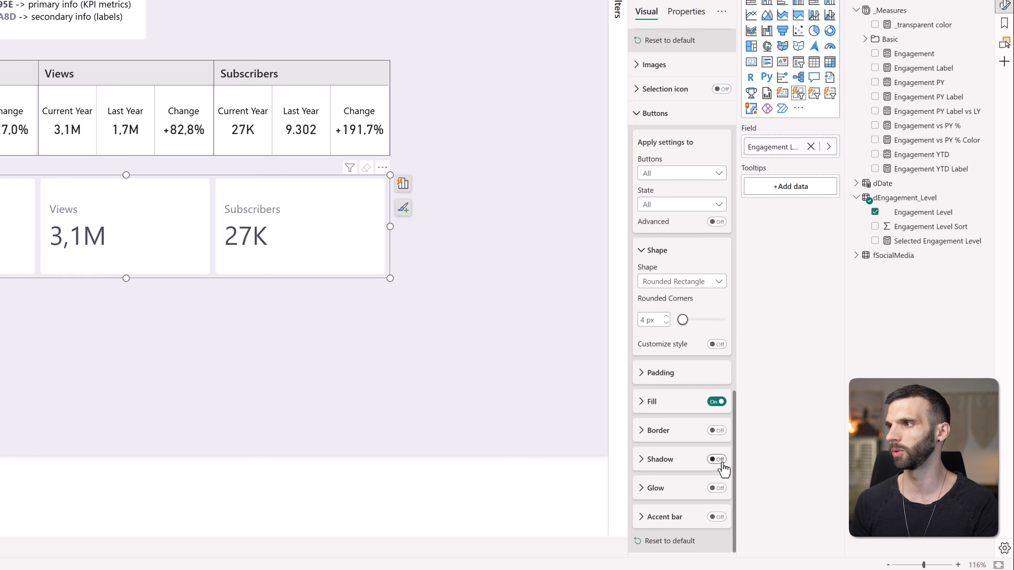
click(717, 459)
click(660, 459)
scroll(682, 386, down, 3)
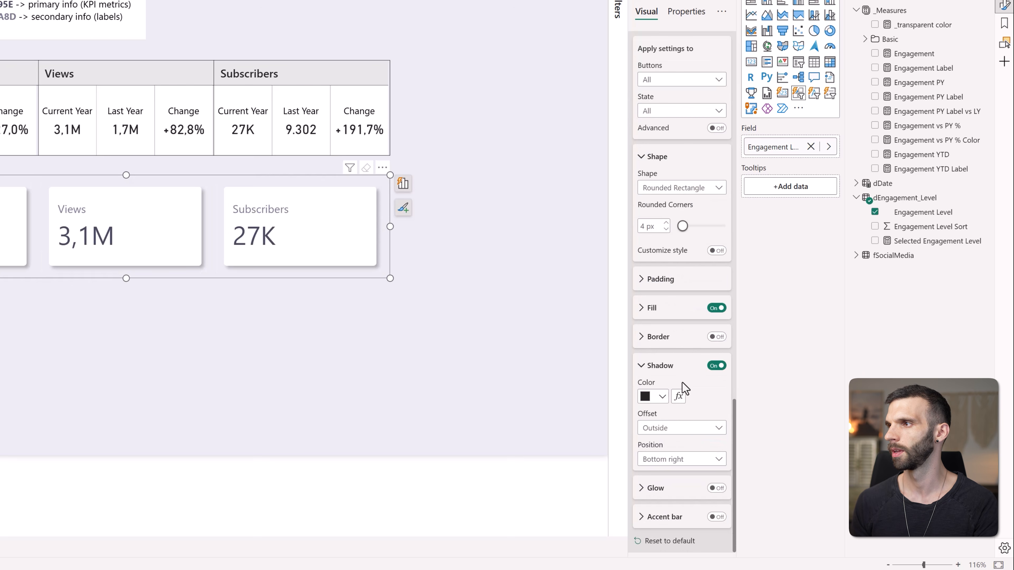
click(662, 397)
click(668, 345)
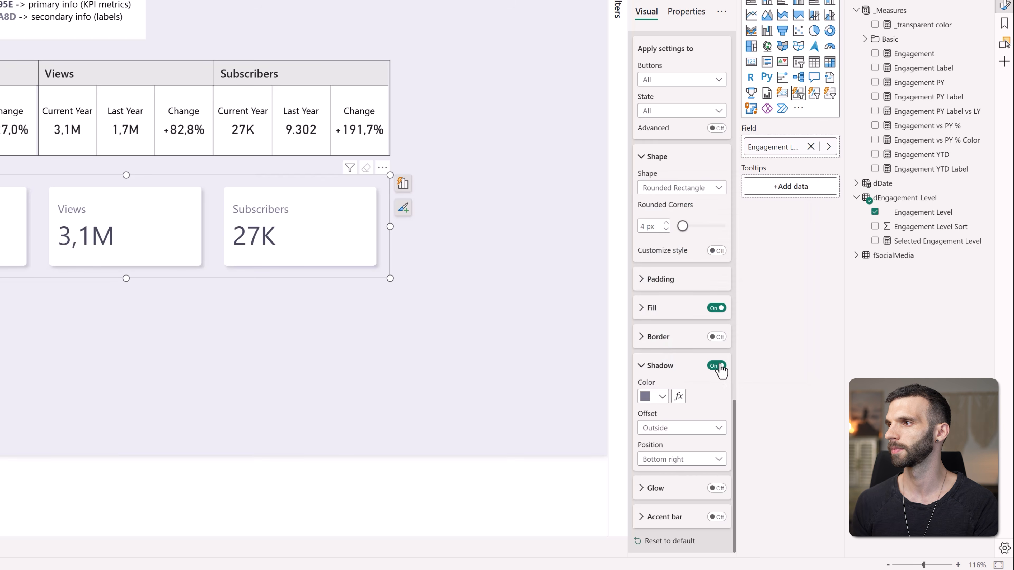
- Switch the button shadow's position to Custom, with an angle of 90° and a distance of 0 px
click(659, 460)
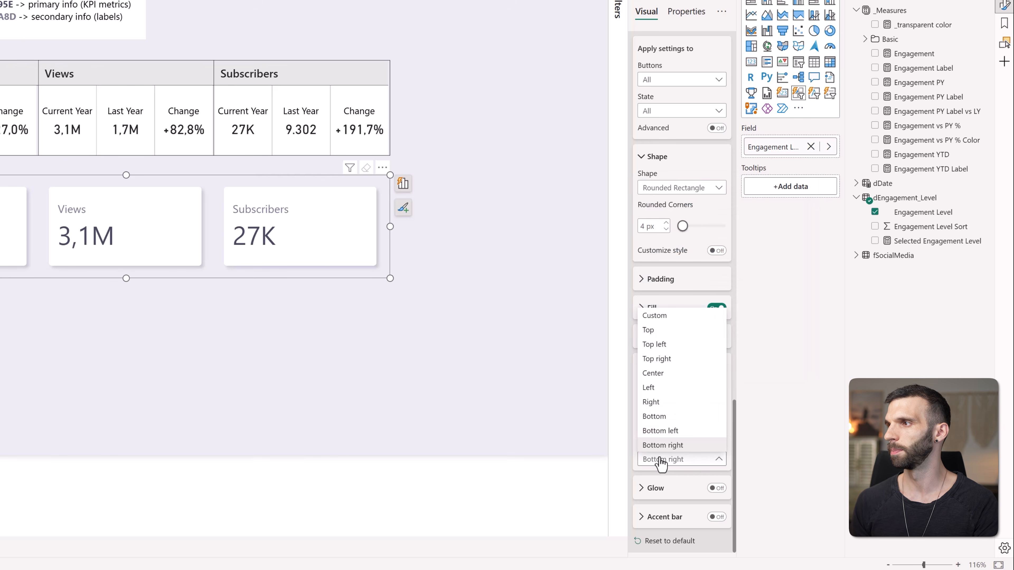
click(655, 315)
scroll(698, 360, down, 4)
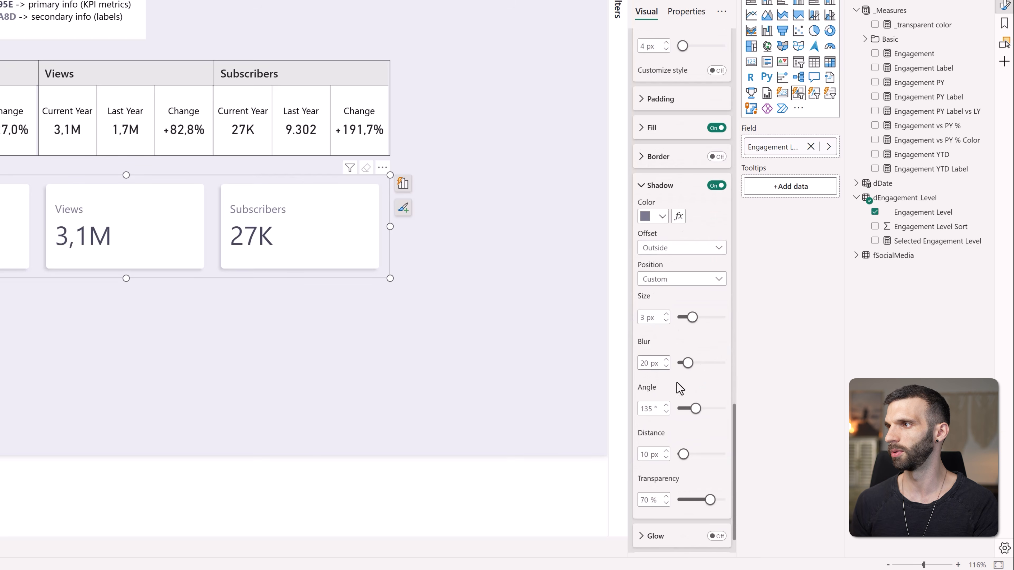
click(649, 406)
text(90)
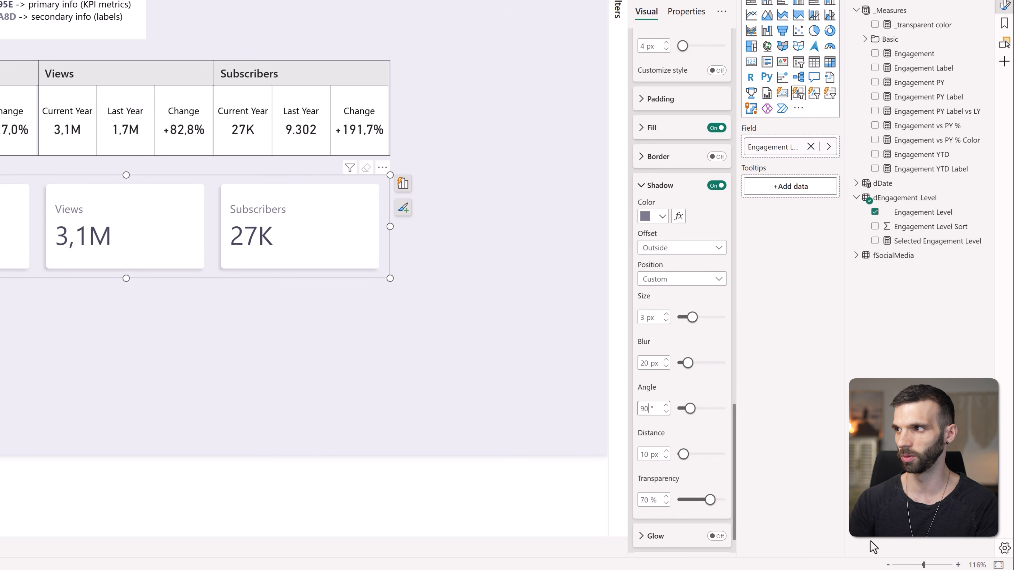
key(Return)
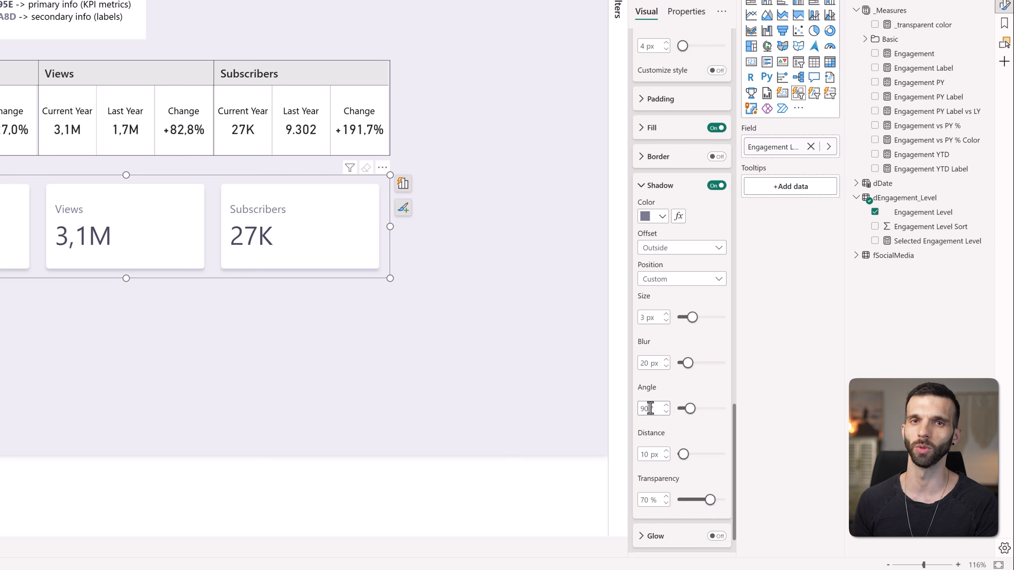
double_click(649, 456)
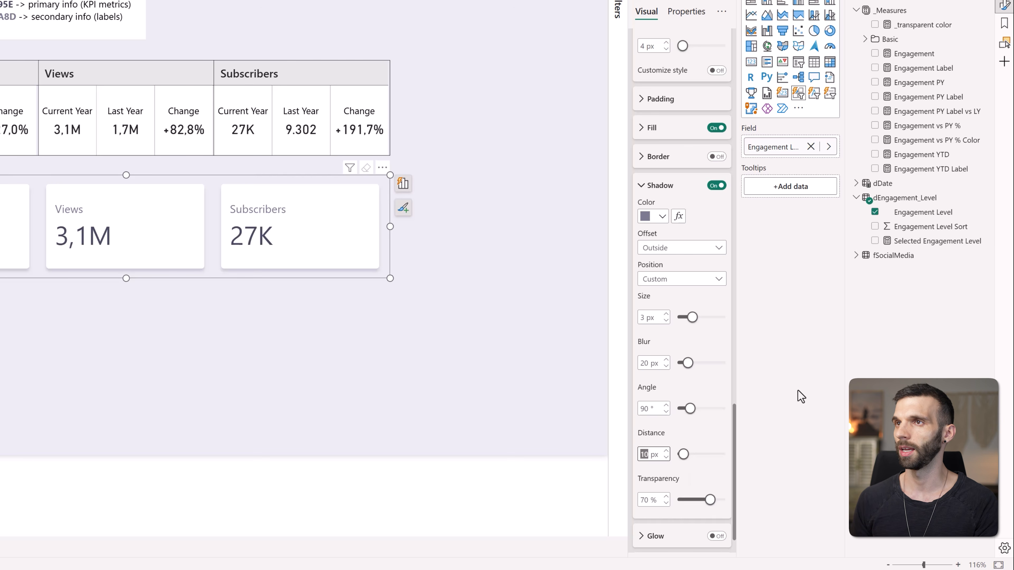
text(0)
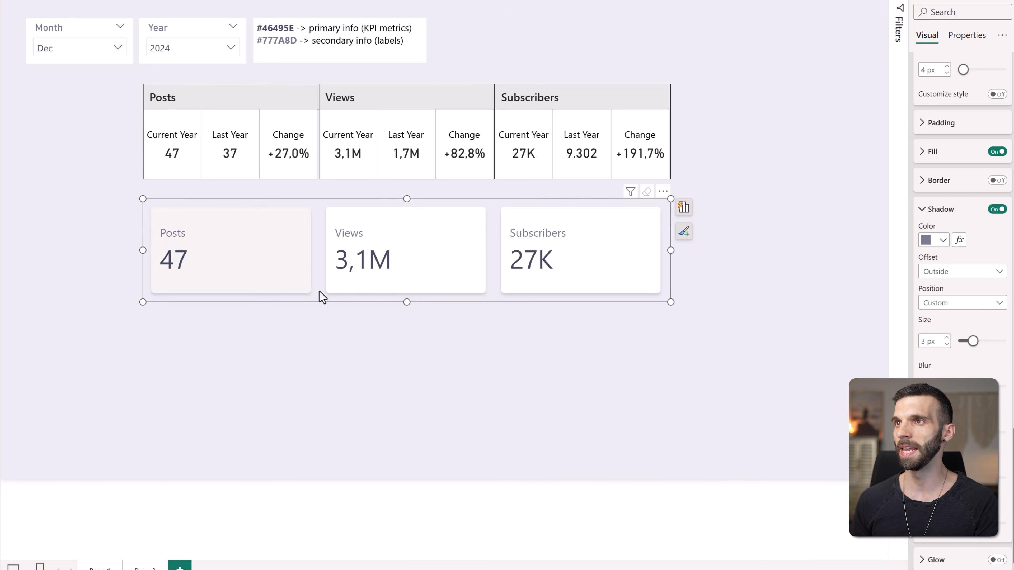
- Set the gap between the slicer's buttons to 0 in its layout settings
scroll(961, 280, down, 2)
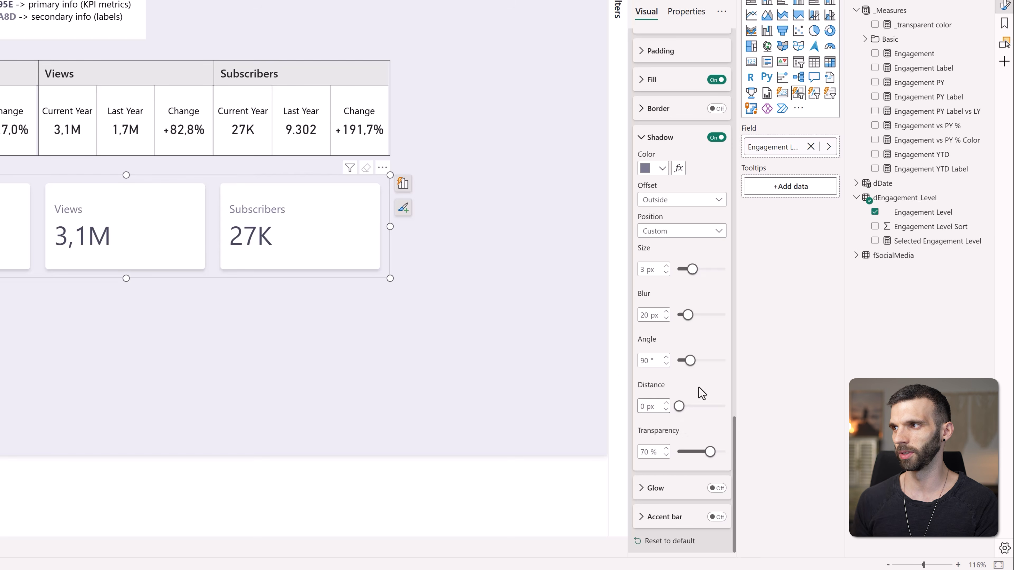
scroll(684, 413, up, 15)
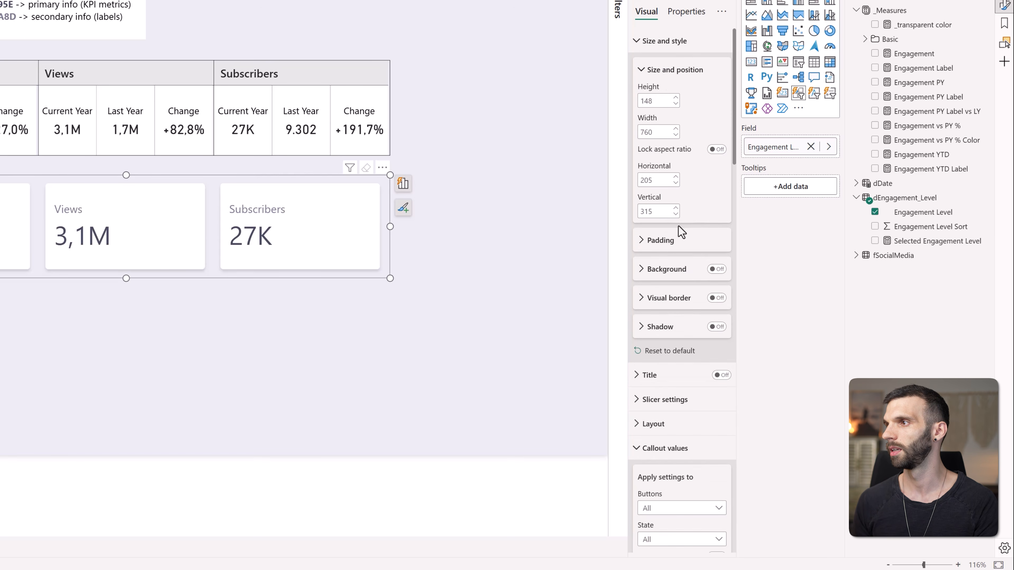
click(651, 426)
scroll(685, 359, down, 6)
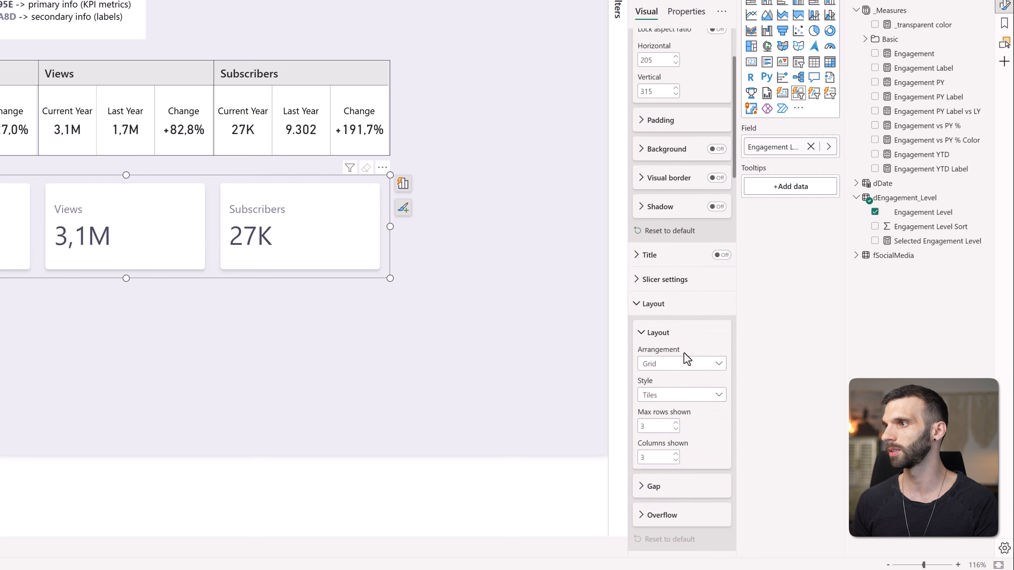
click(646, 368)
click(649, 398)
text(0)
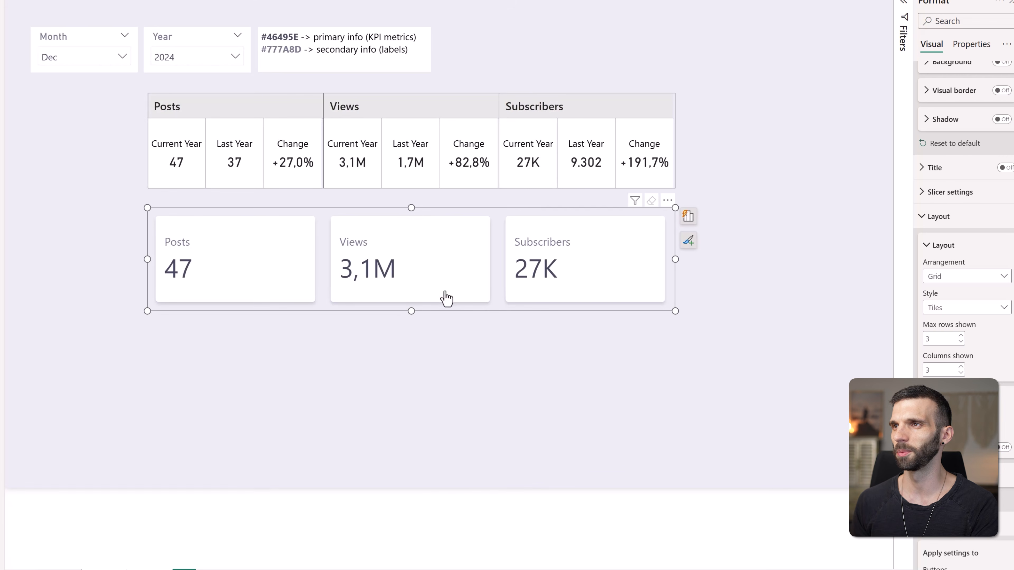
- Reduce the button slicer's height slightly so the Posts, Views and Subscribers buttons become shorter
drag(411, 311, 403, 291)
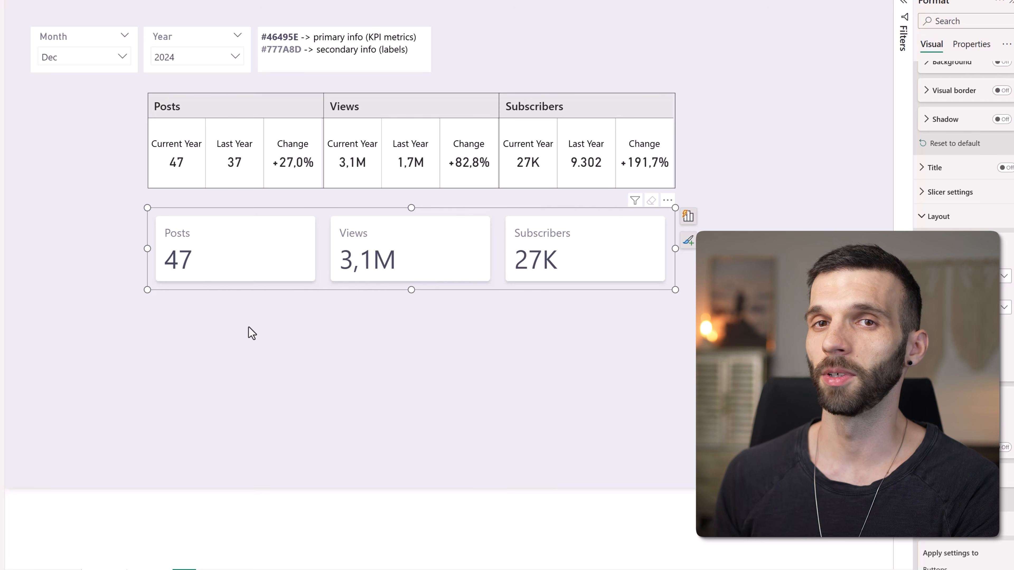
click(252, 332)
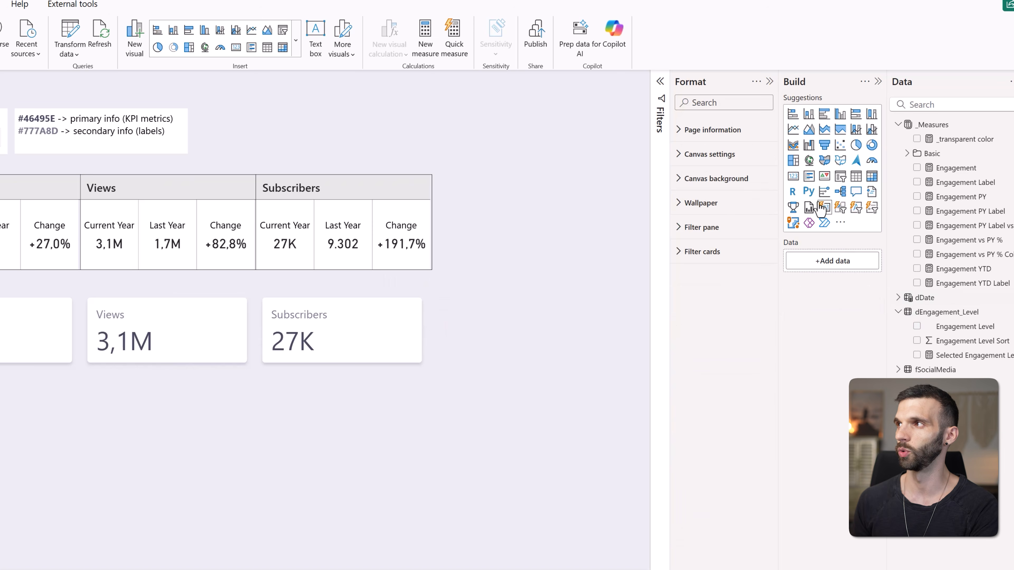
- Add a new card visual below the button slicer and give it the Engagement vs PY % measure
click(820, 209)
drag(70, 274, 247, 368)
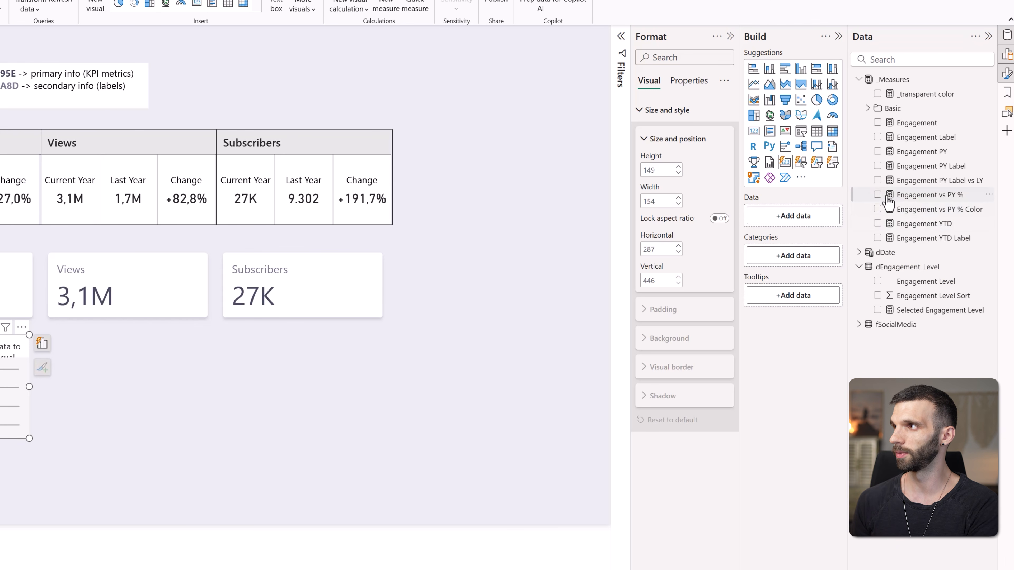
click(877, 195)
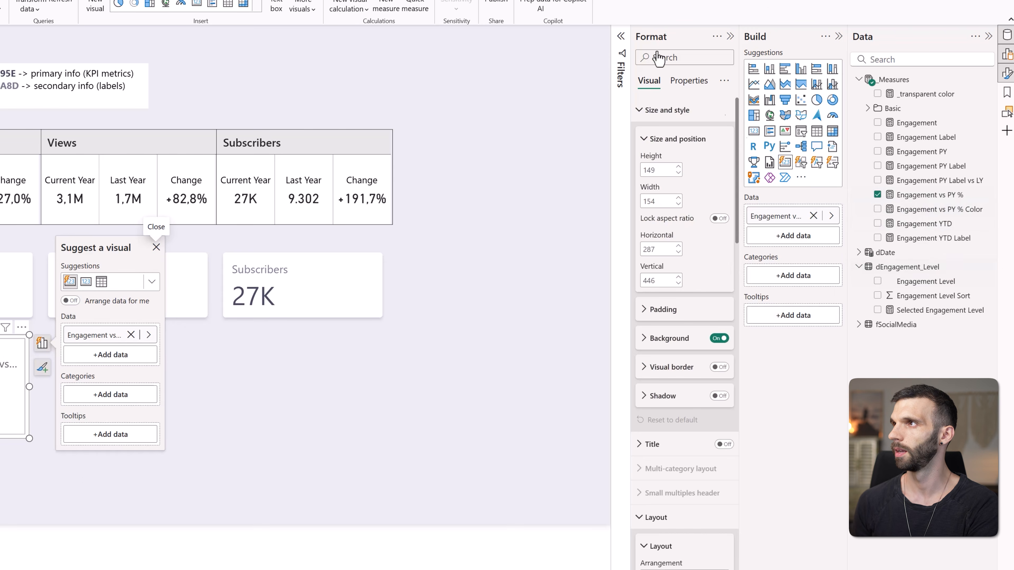
- Filter the new card on the Engagement Level field so it includes only Posts
click(621, 38)
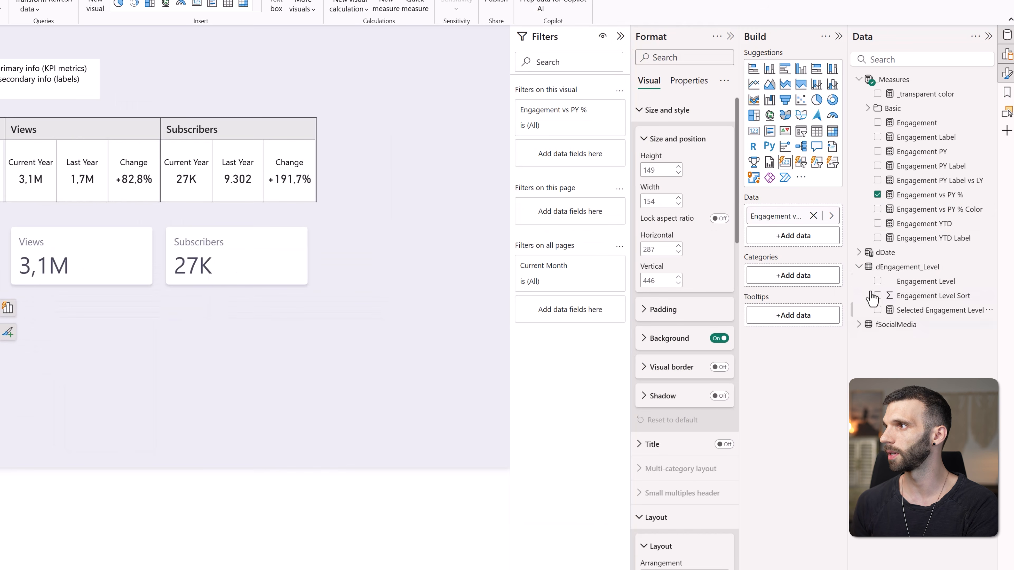
drag(918, 282, 574, 168)
click(548, 203)
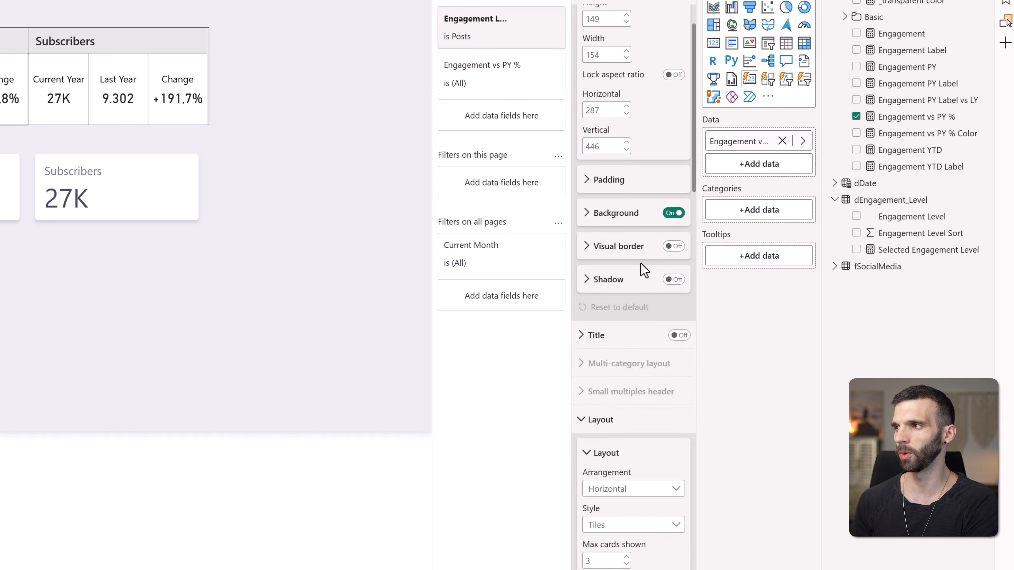
- Set the card's callout value font to Segoe UI, size 12, and show blank values as 0%
scroll(695, 386, down, 10)
scroll(643, 270, down, 5)
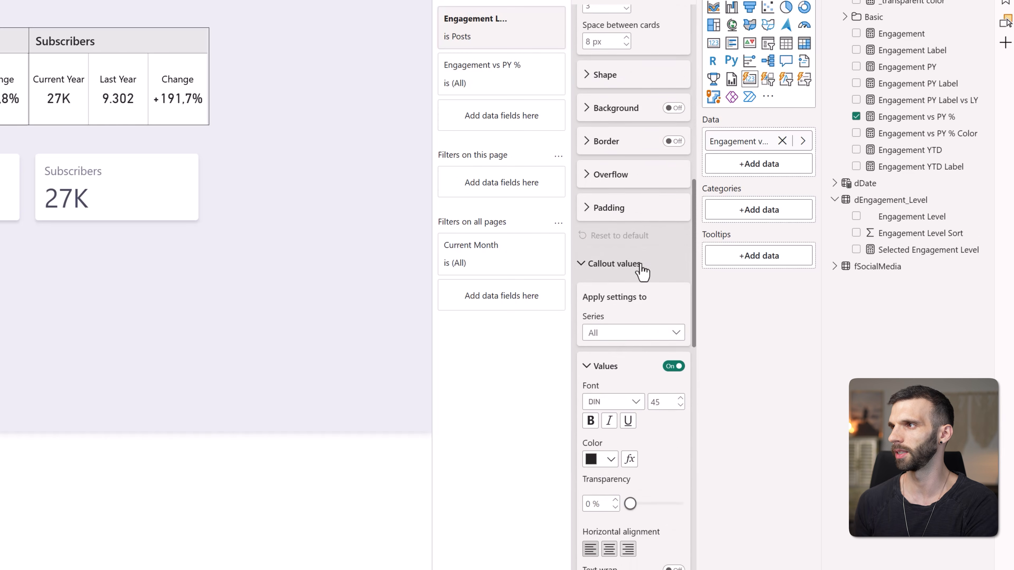
scroll(638, 208, down, 1)
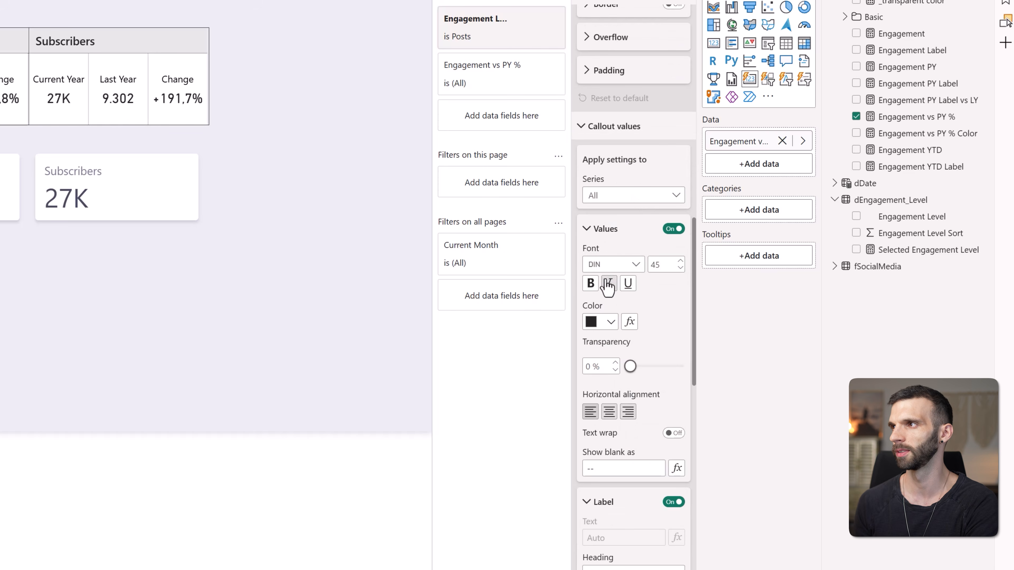
click(620, 267)
scroll(640, 423, down, 4)
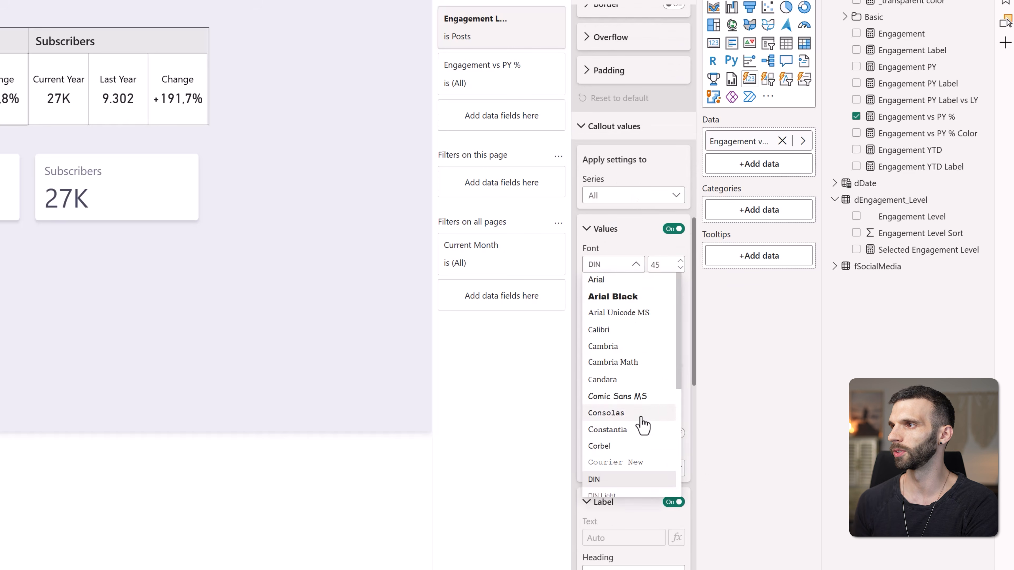
click(614, 408)
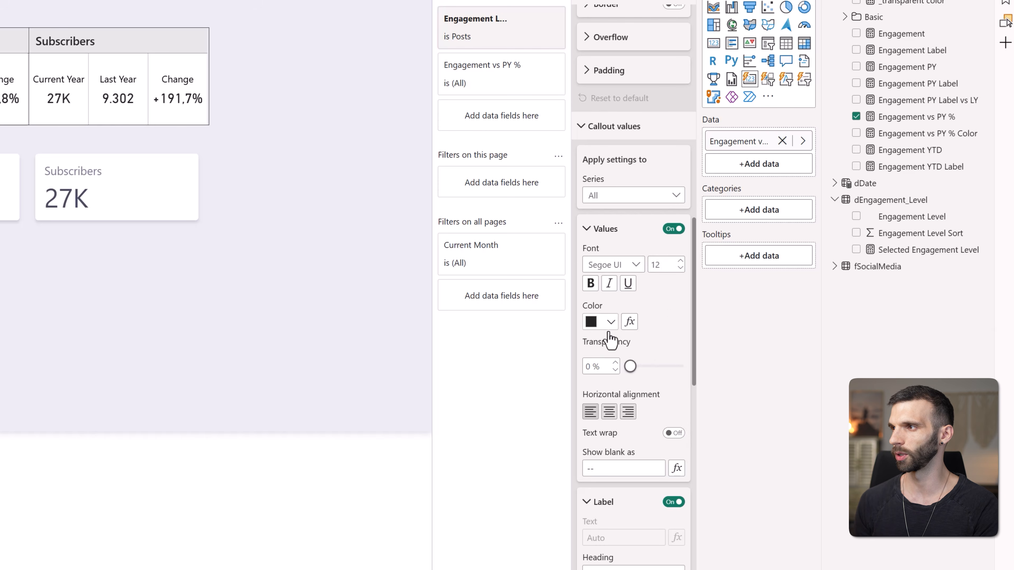
double_click(596, 469)
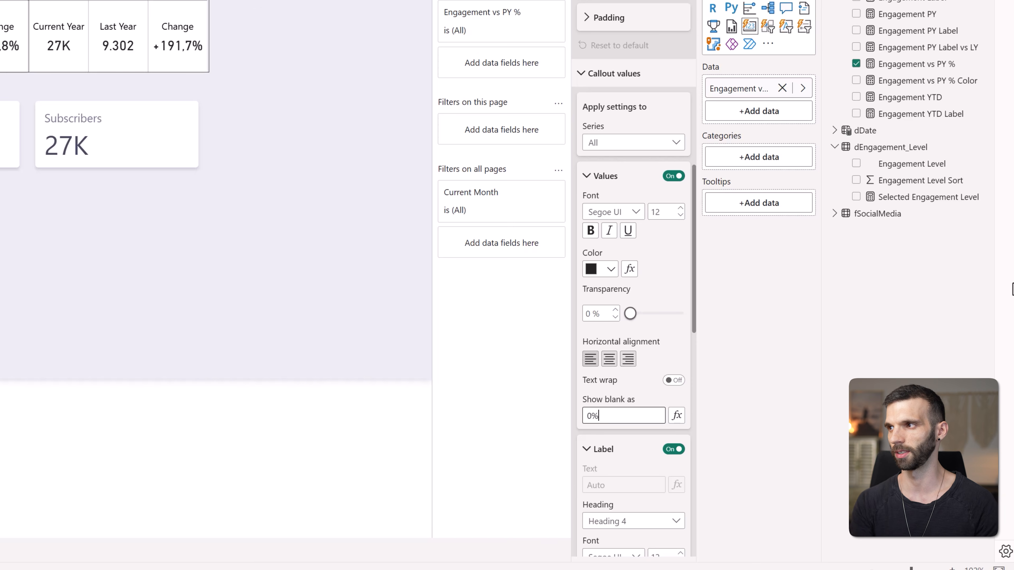
- Turn off the card's callout label and add the Engagement PY Label measure as a reference label
scroll(634, 369, down, 3)
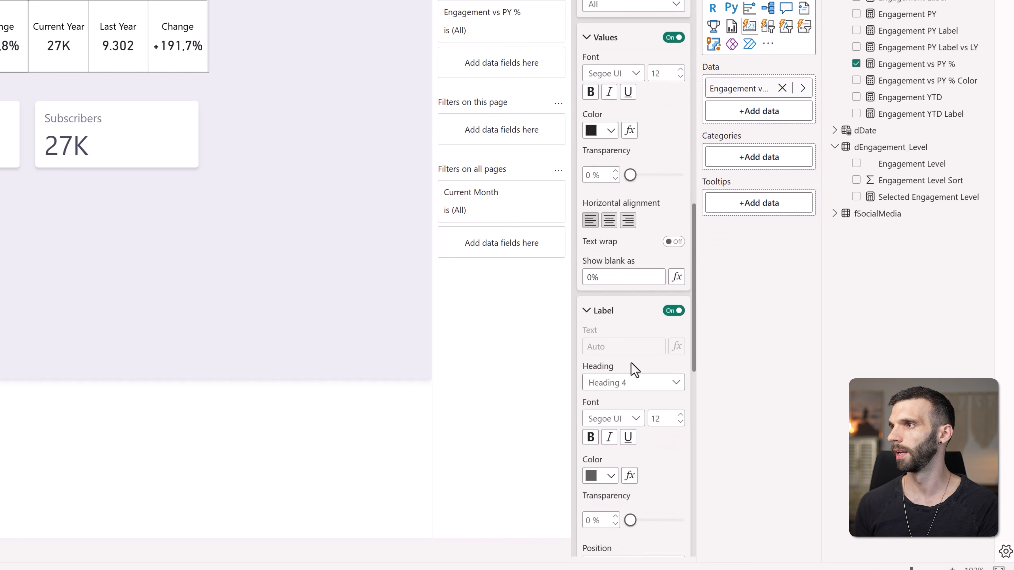
click(673, 312)
scroll(623, 315, down, 10)
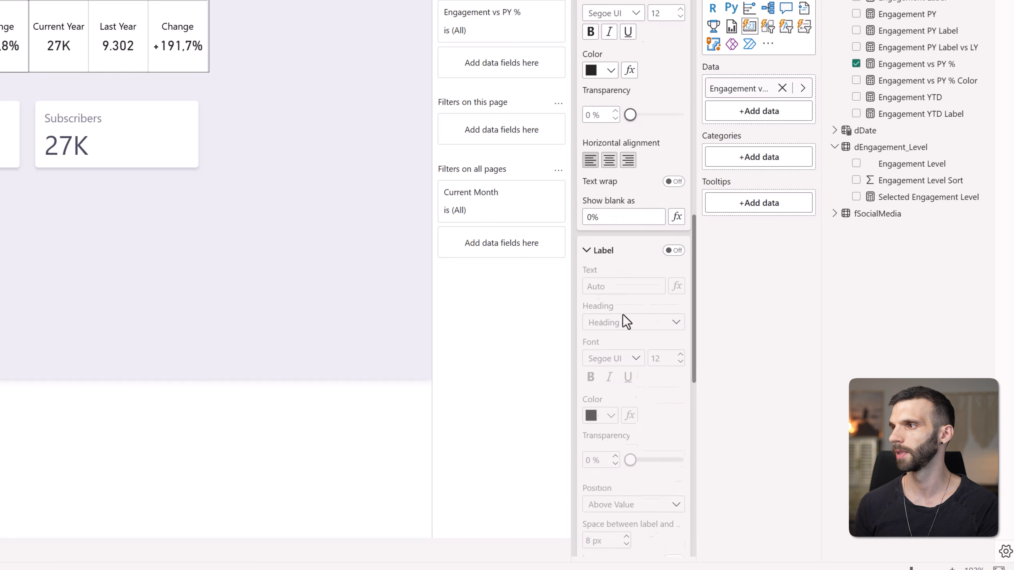
click(590, 272)
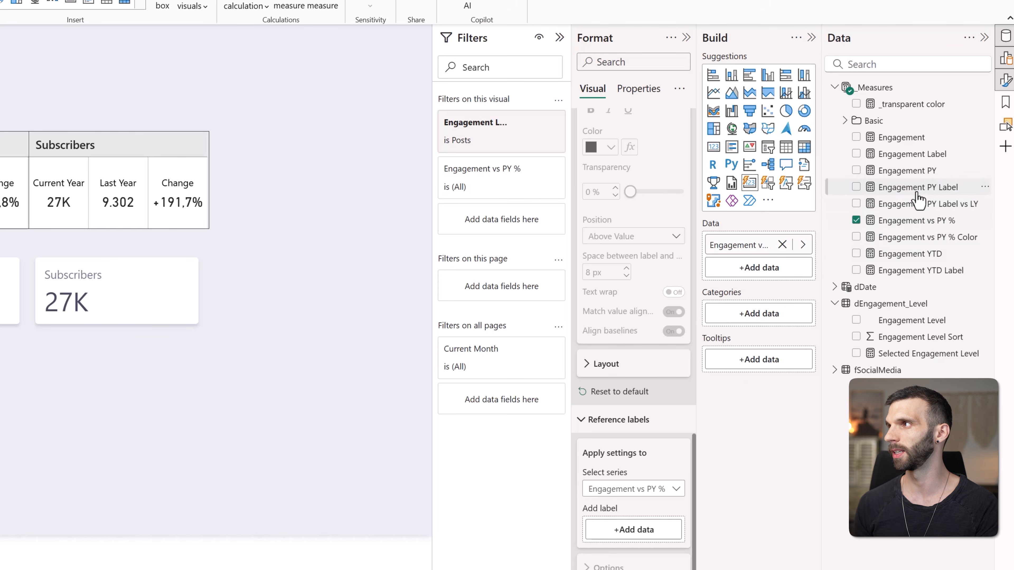
drag(917, 188, 647, 531)
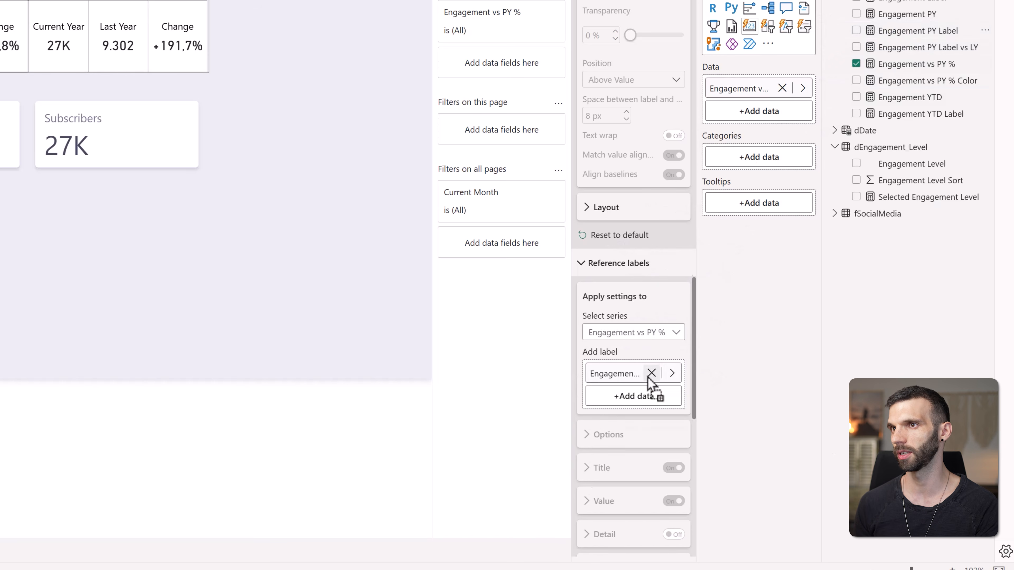
- Give the Engagement PY Label reference label a custom title reading "Last year" and check the measure's "0" format in its formula
click(914, 31)
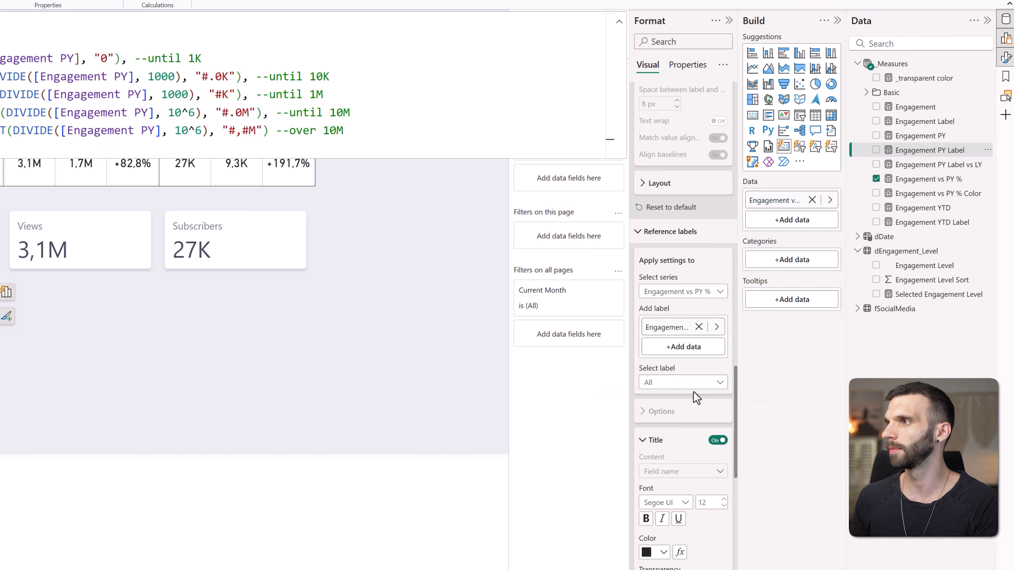
click(686, 389)
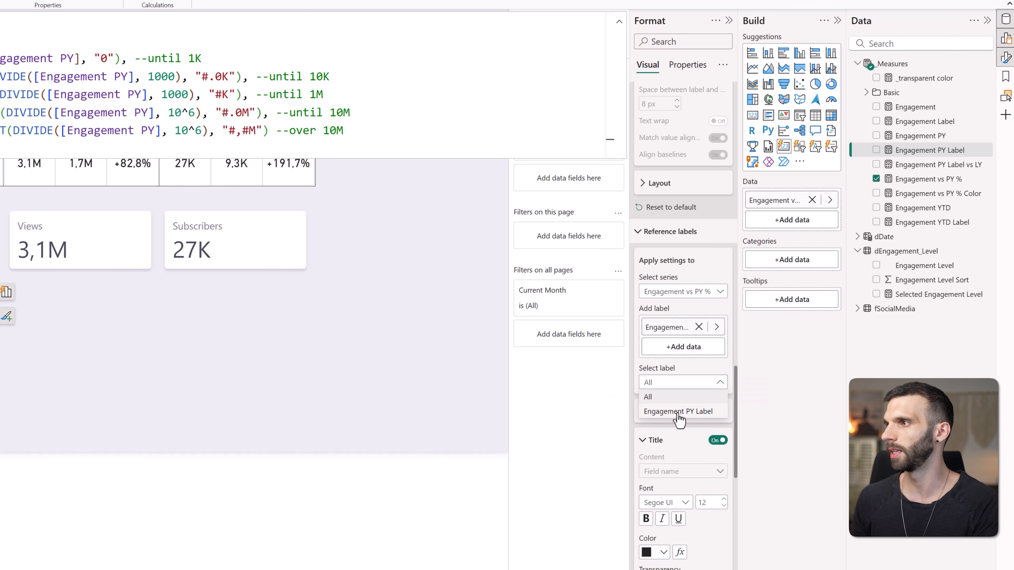
click(678, 416)
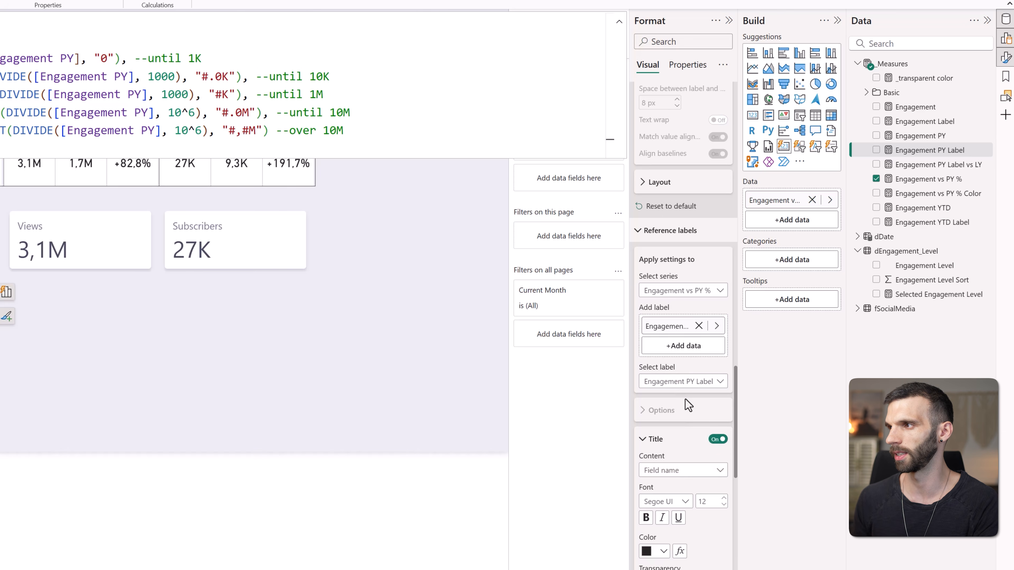
scroll(675, 399, down, 3)
click(683, 351)
click(678, 365)
drag(680, 382, 509, 366)
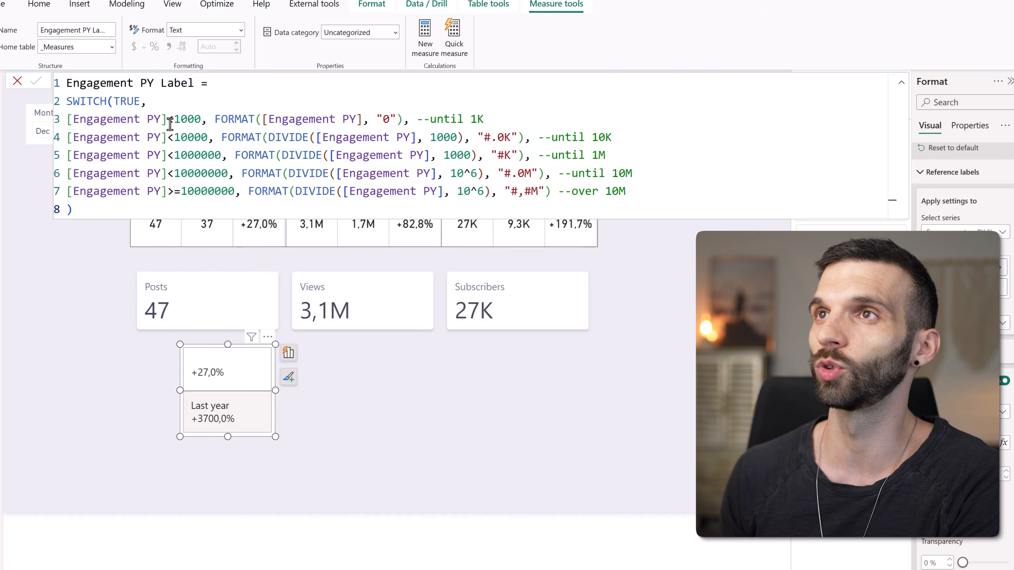
drag(395, 120, 378, 119)
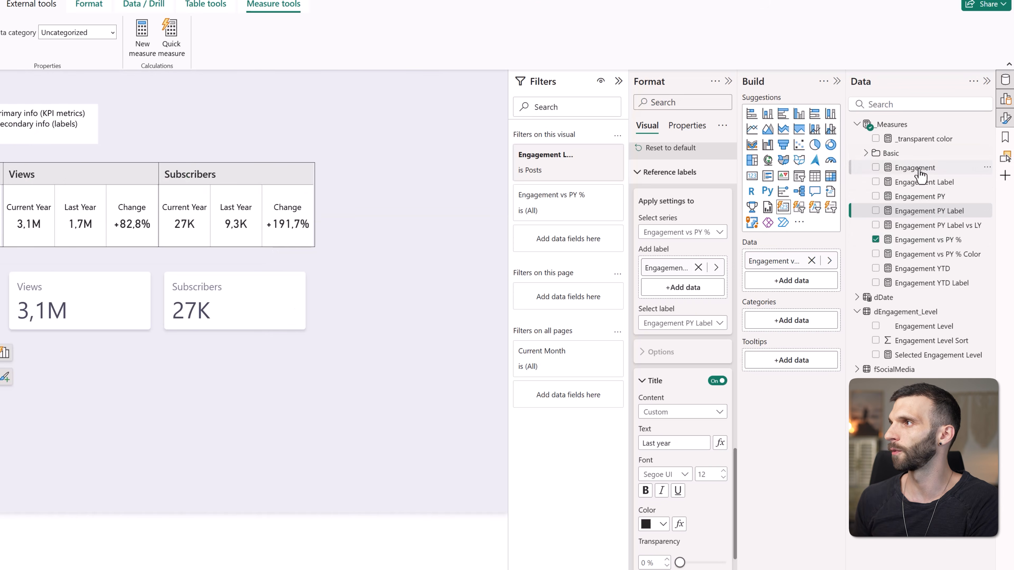
- Add the Engagement measure as a second card value and give that series Engagement PY Label as its reference label
drag(920, 176, 799, 284)
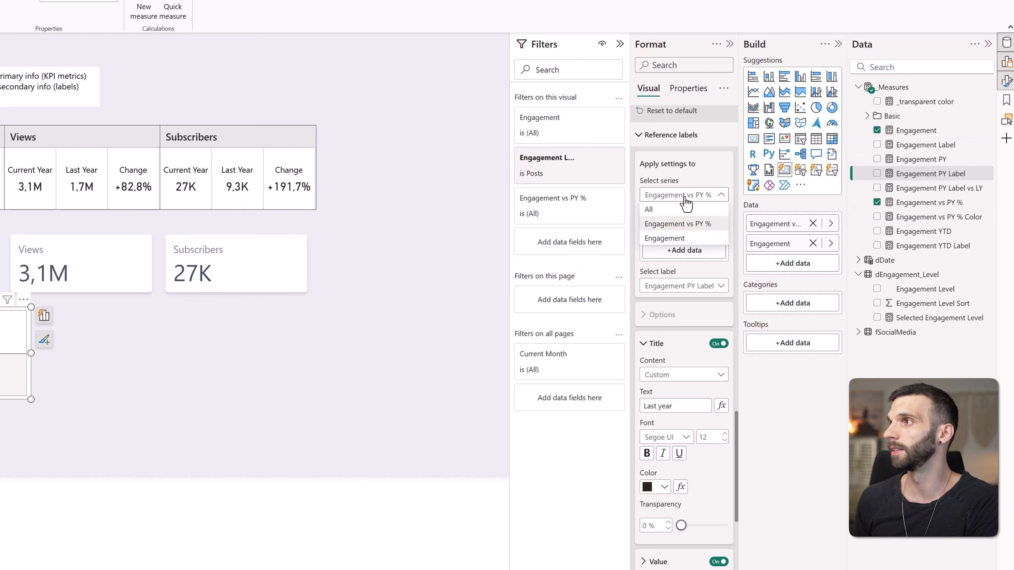
click(677, 195)
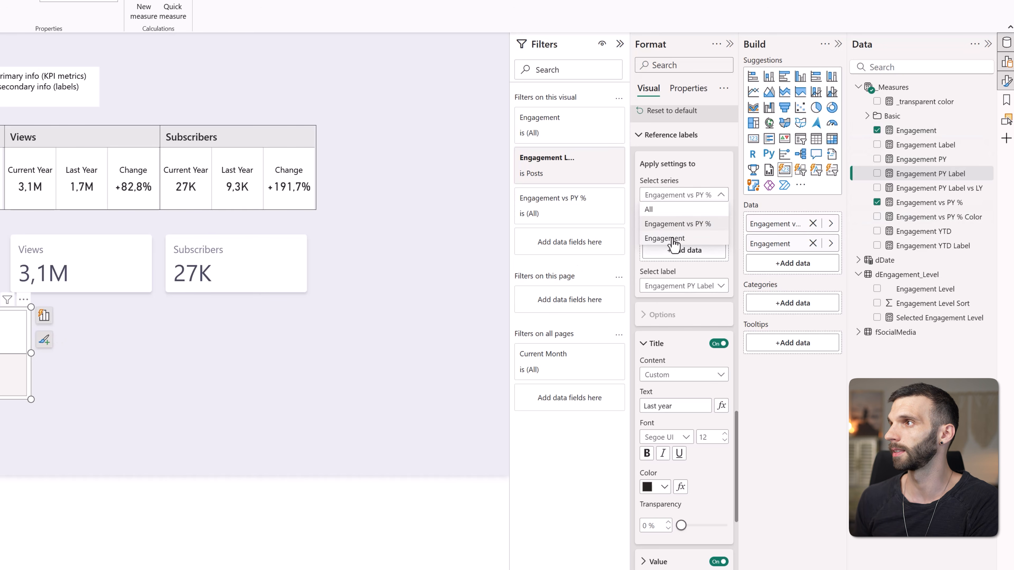
click(693, 240)
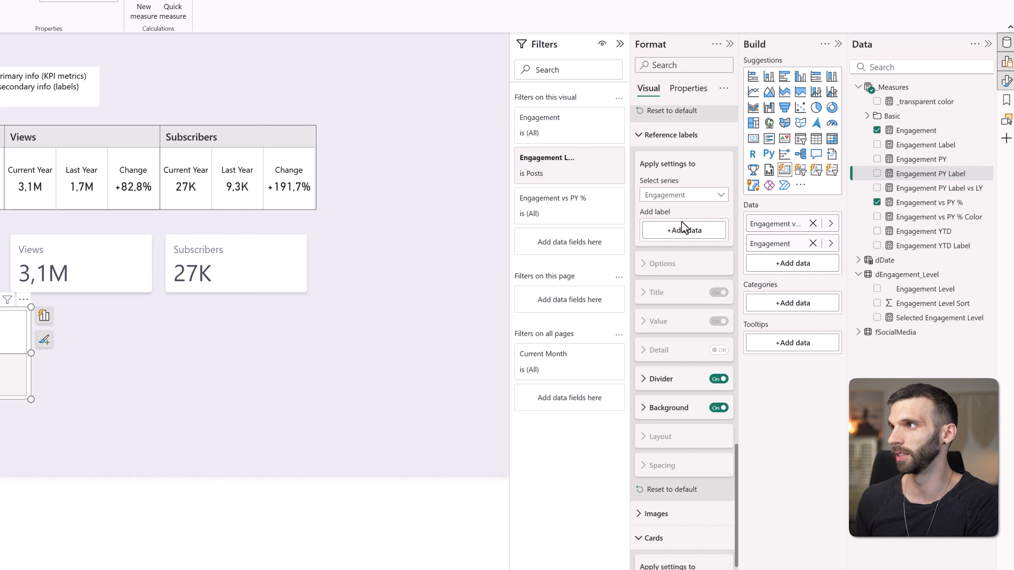
drag(946, 174, 706, 235)
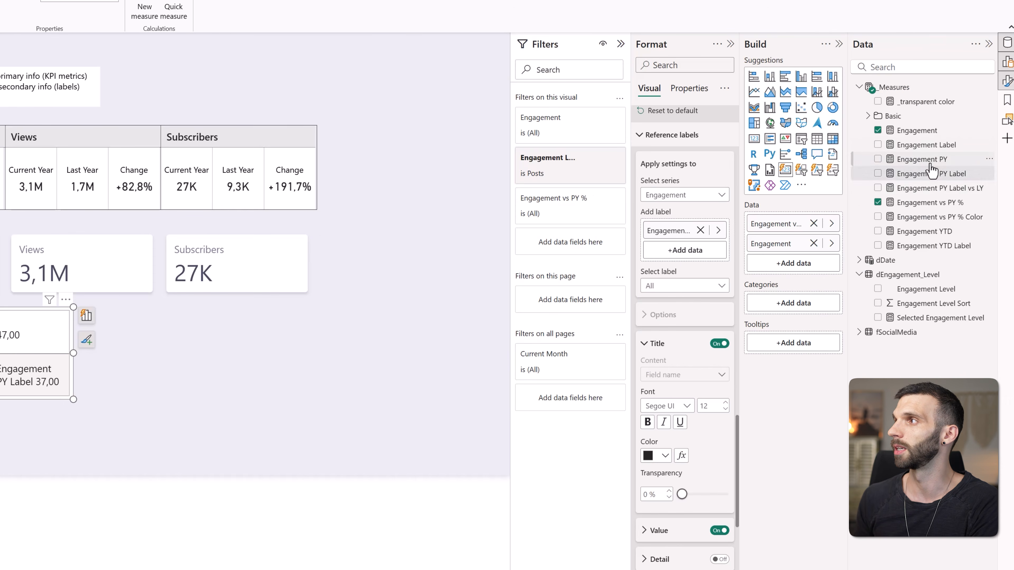
- Append &"l" to the end of the Engagement PY Label formula and apply it
click(929, 171)
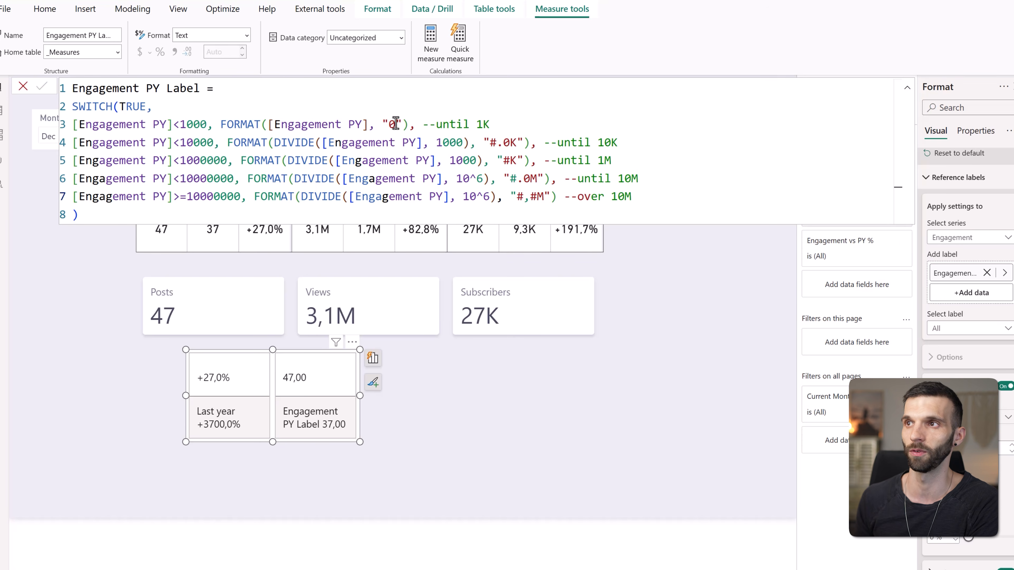
click(94, 214)
text(&"l)
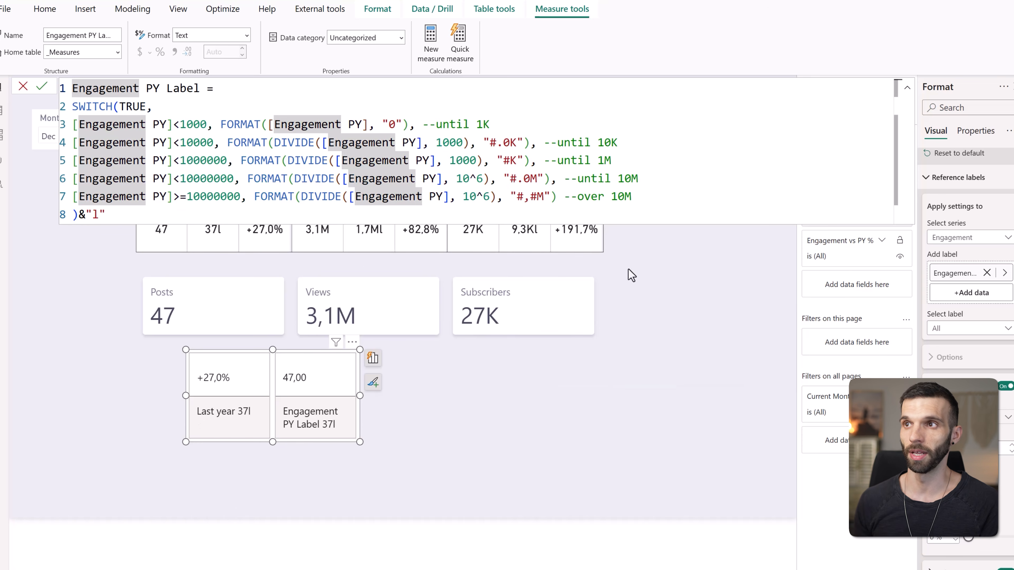
- Remove the &"l" suffix from the Engagement PY Label formula and commit the measure
click(120, 217)
key(BackSpace)
key(BackSpace)
key(BackSpace)
key(BackSpace)
click(42, 85)
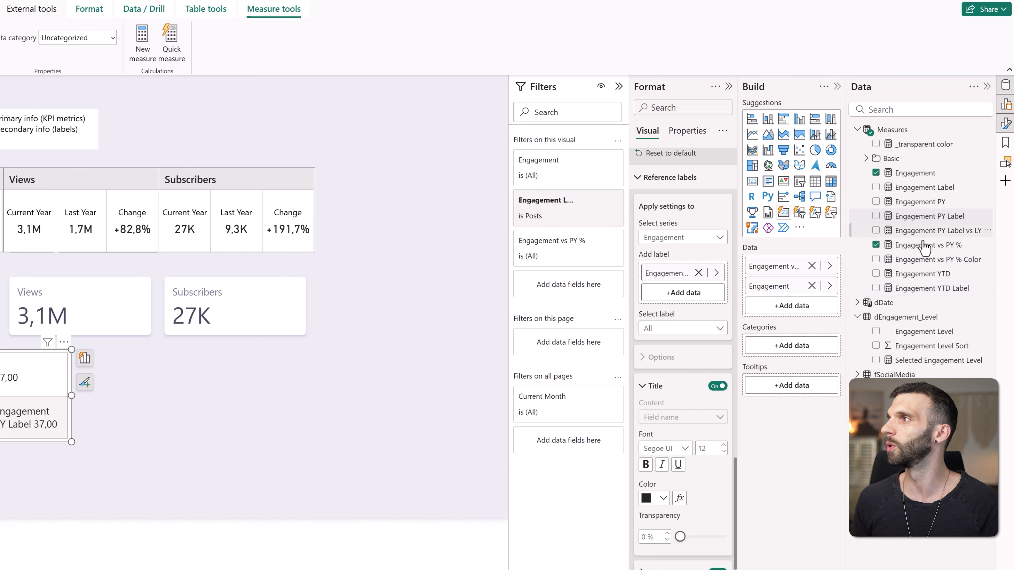
- Open the Engagement PY Label vs LY measure and examine how its formula builds the comparison text
click(922, 231)
click(954, 232)
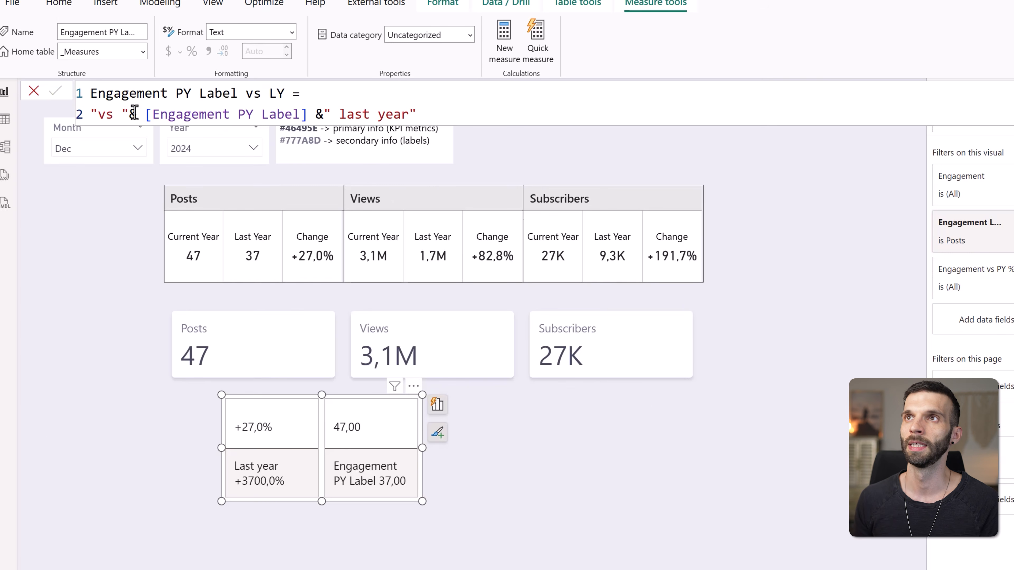
click(134, 113)
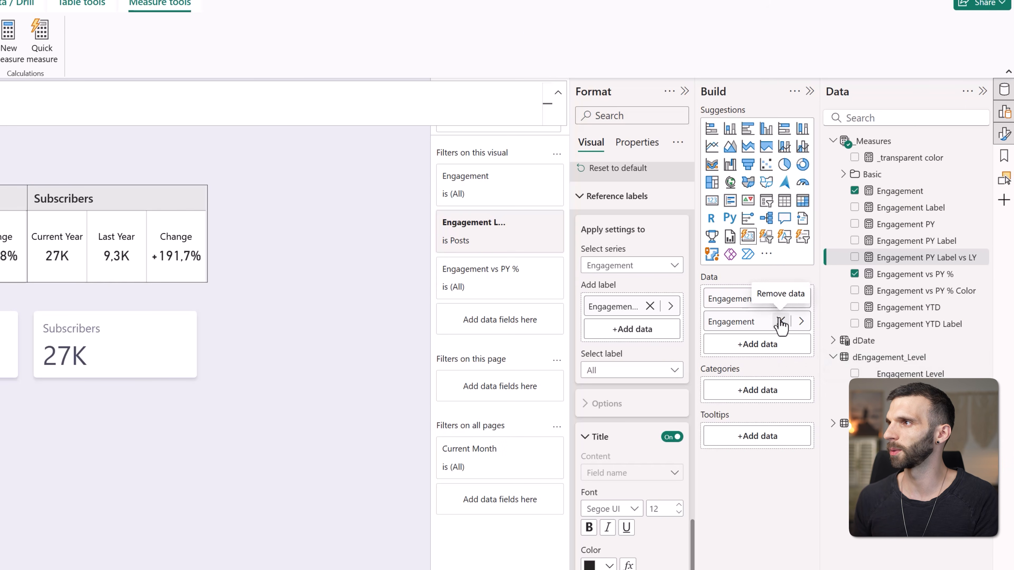
- Remove Engagement from the card's values and swap the remaining reference label for Engagement PY Label vs LY, without a title
click(780, 321)
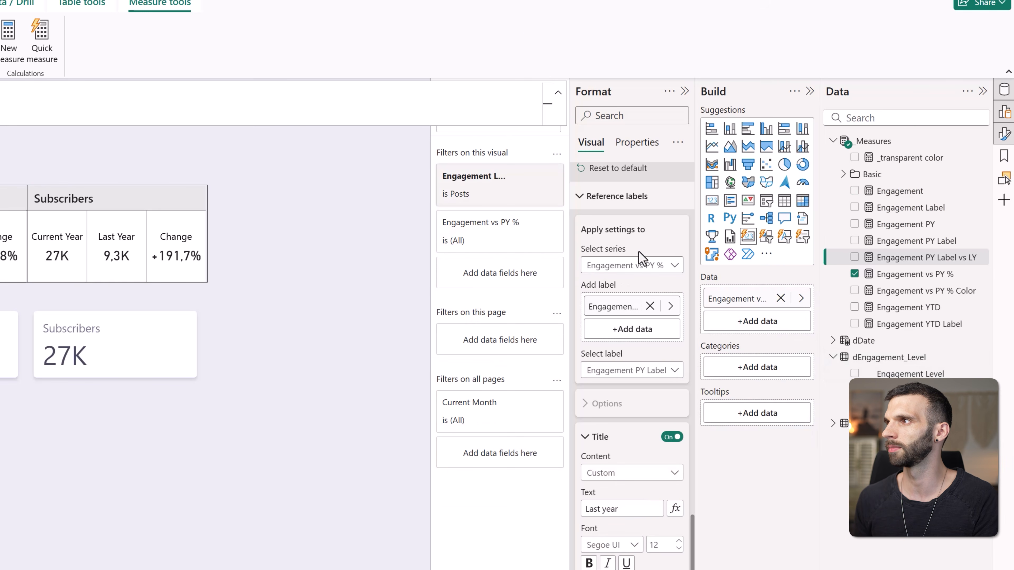
drag(900, 258, 636, 331)
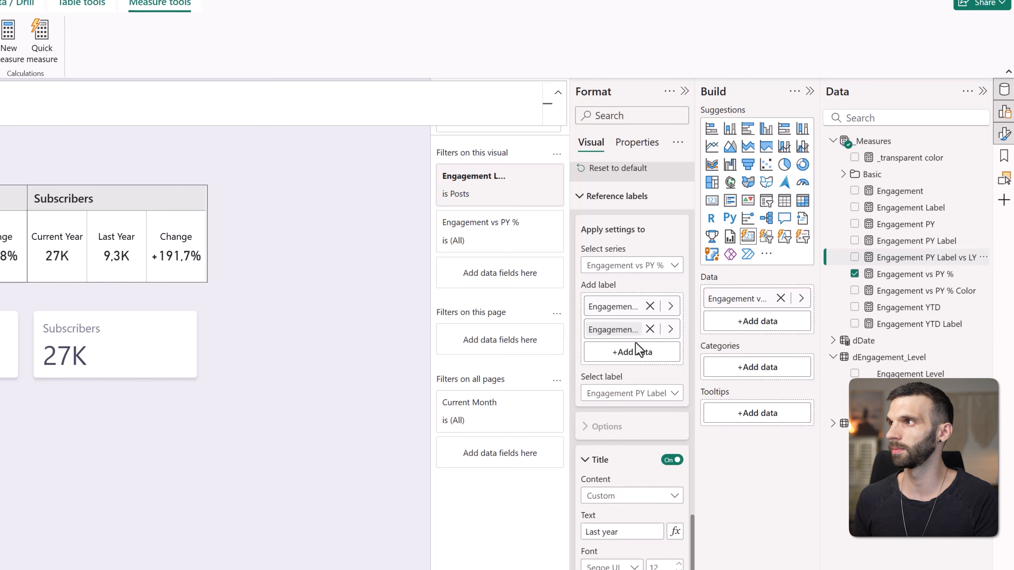
click(649, 307)
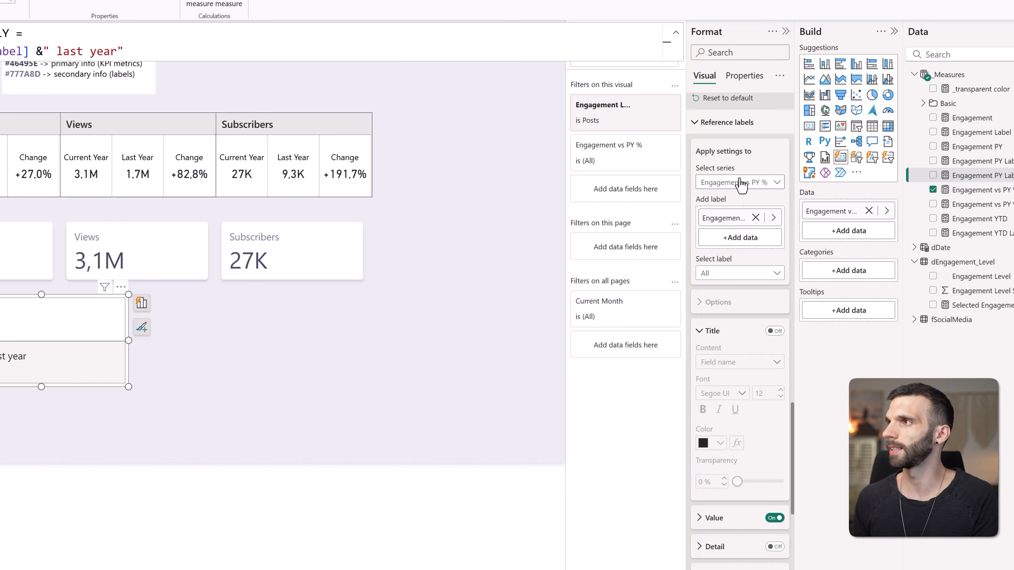
- Turn off the reference label background and divider for all of the card's series
click(742, 182)
click(748, 197)
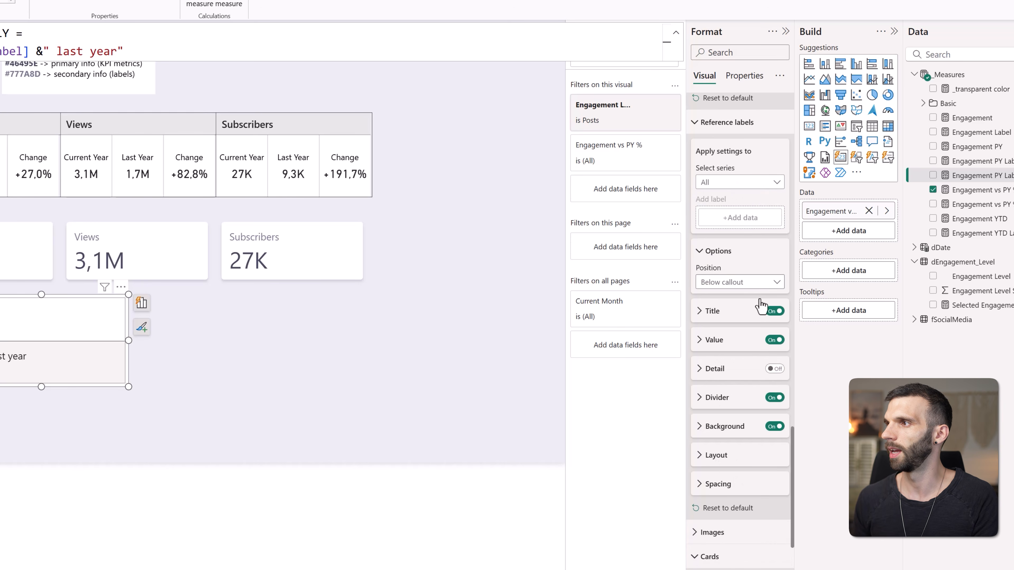
click(778, 427)
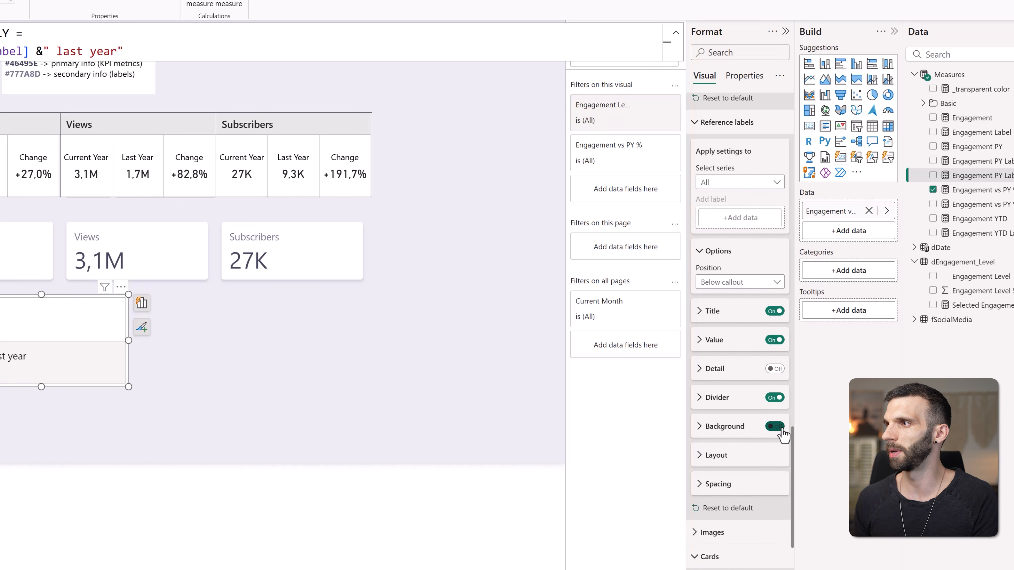
click(776, 398)
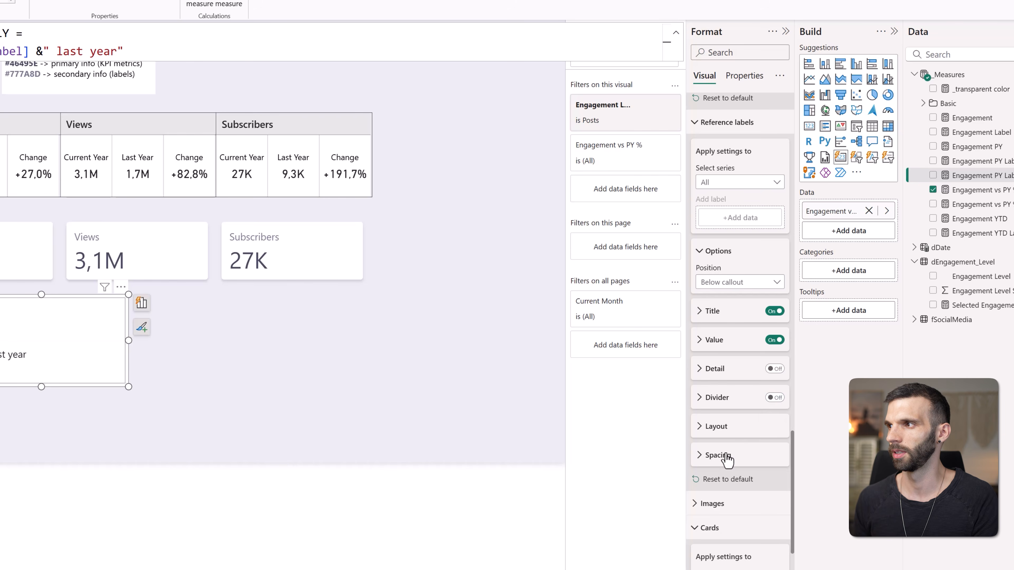
- Set the reference label spacing to 2 px between labels and 0 px outer padding, and shrink the card to about 150 by 92
click(736, 455)
scroll(734, 344, down, 2)
double_click(702, 396)
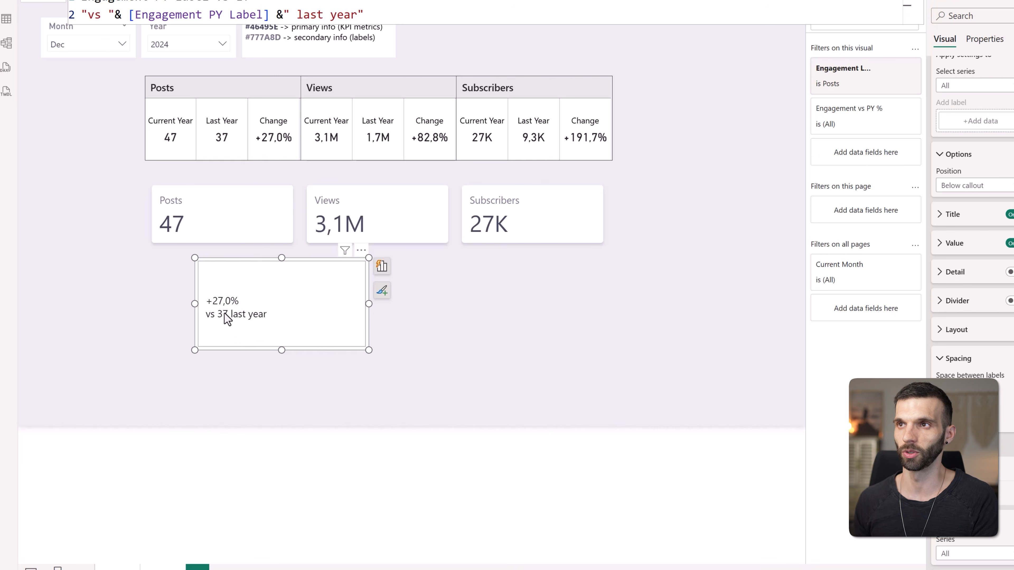
drag(281, 352, 267, 319)
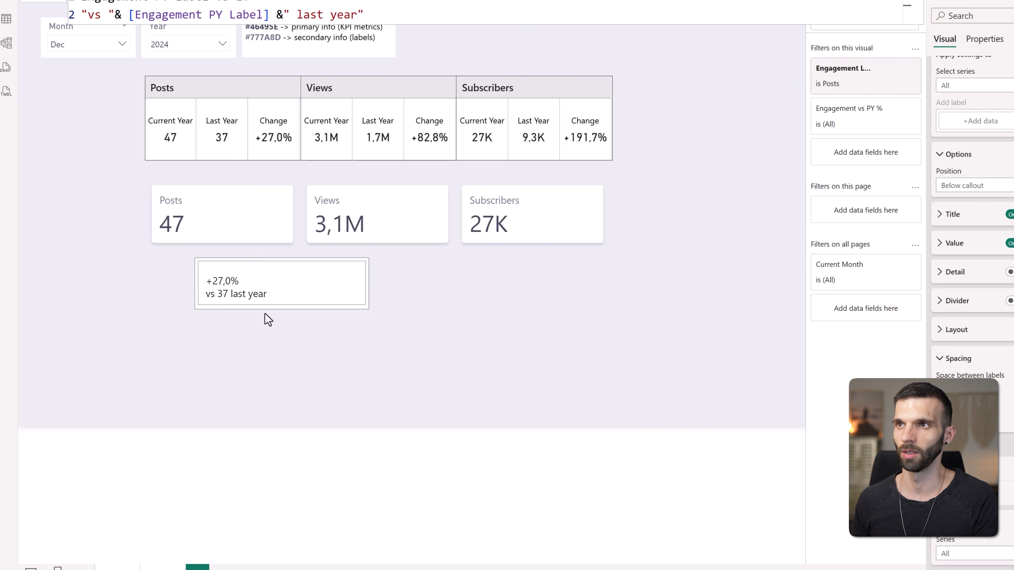
drag(364, 287, 290, 287)
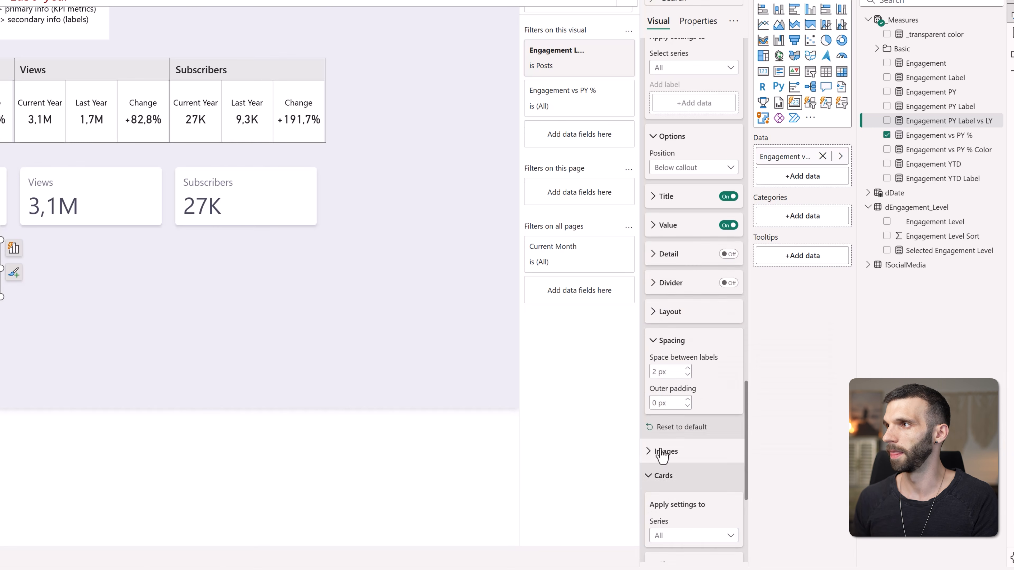
- Set the reference label value's font size to 10 and its color to the recently used secondary grey-purple
click(938, 243)
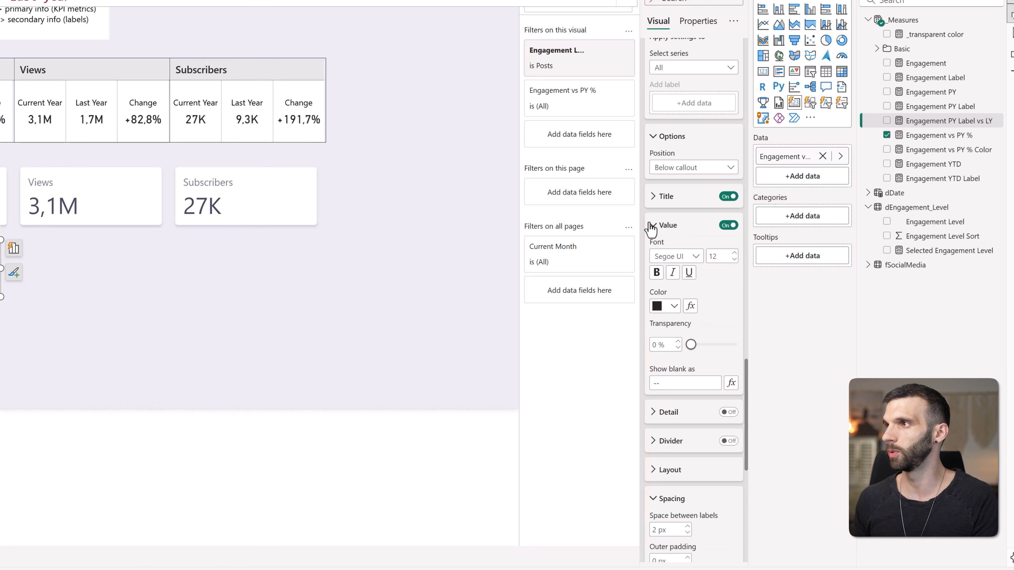
click(714, 256)
text(10)
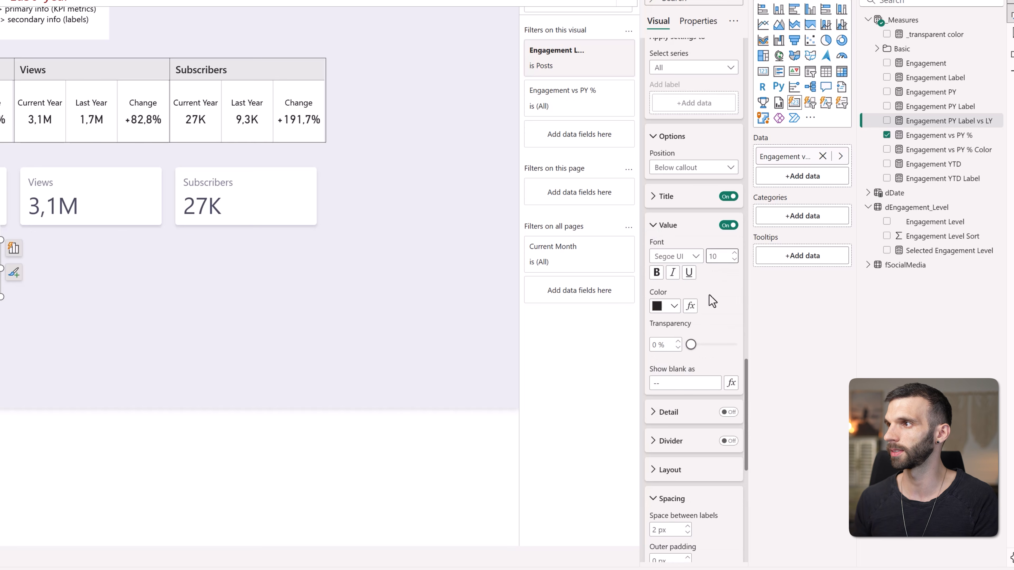
click(674, 307)
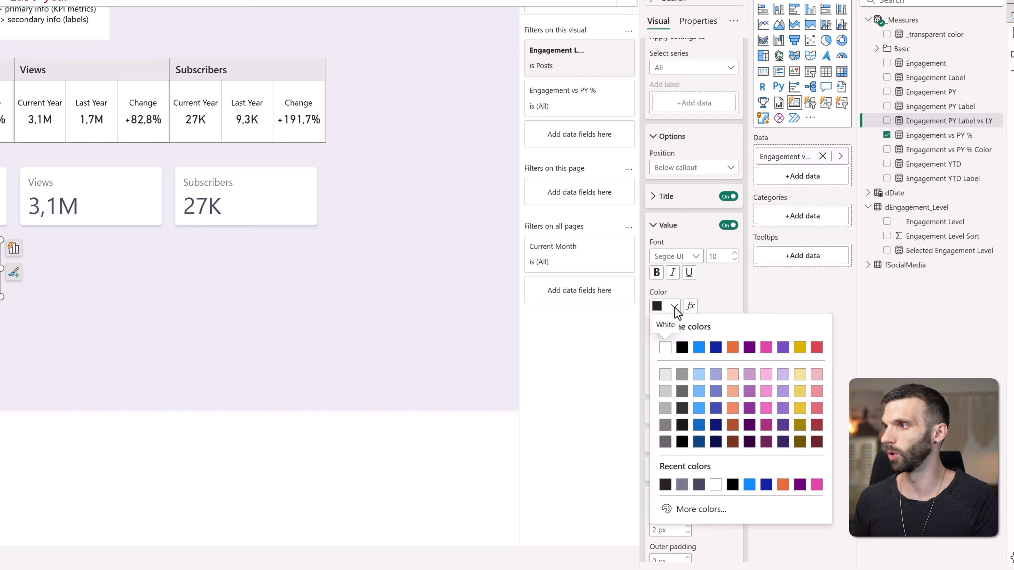
click(683, 484)
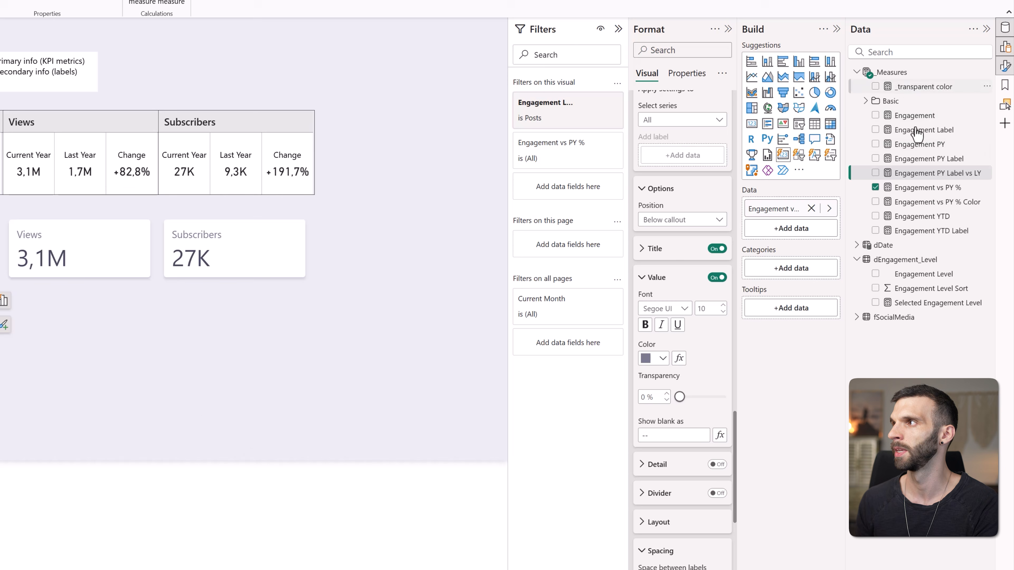
- Open the Engagement vs PY % measure and examine its DIVIDE formula and the positive, negative and zero parts of its format string
click(930, 187)
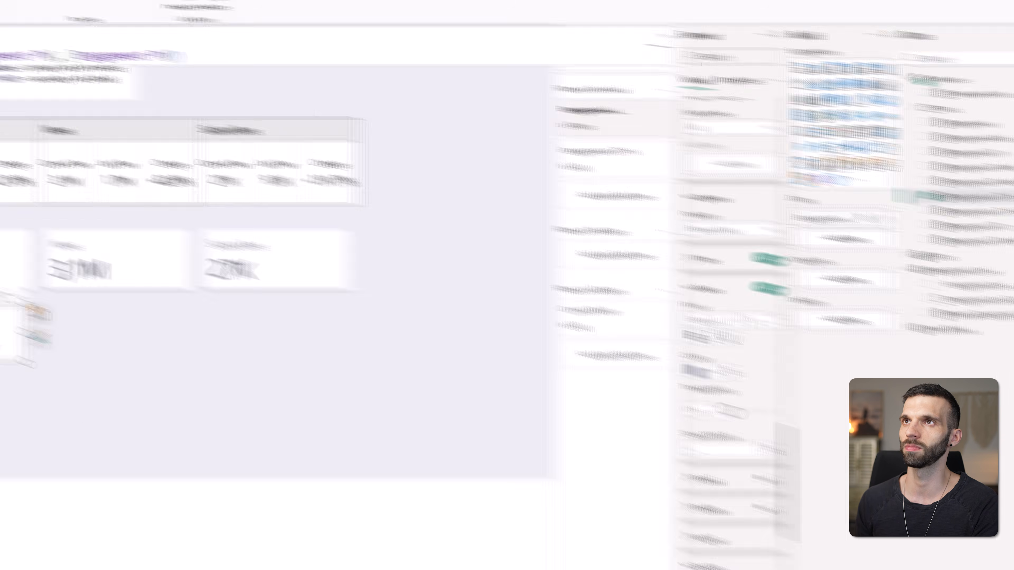
click(181, 99)
click(190, 119)
click(266, 120)
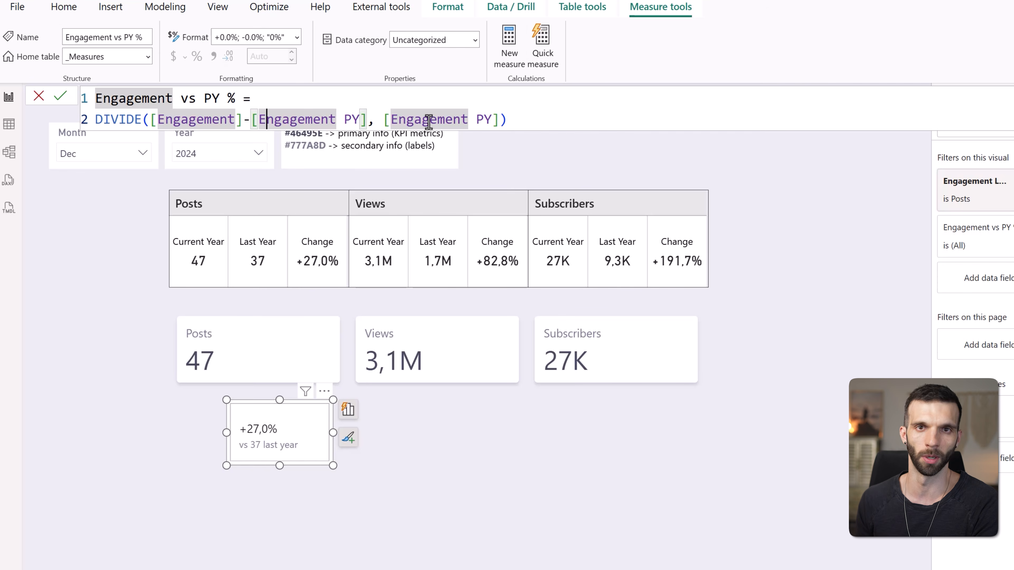
click(516, 119)
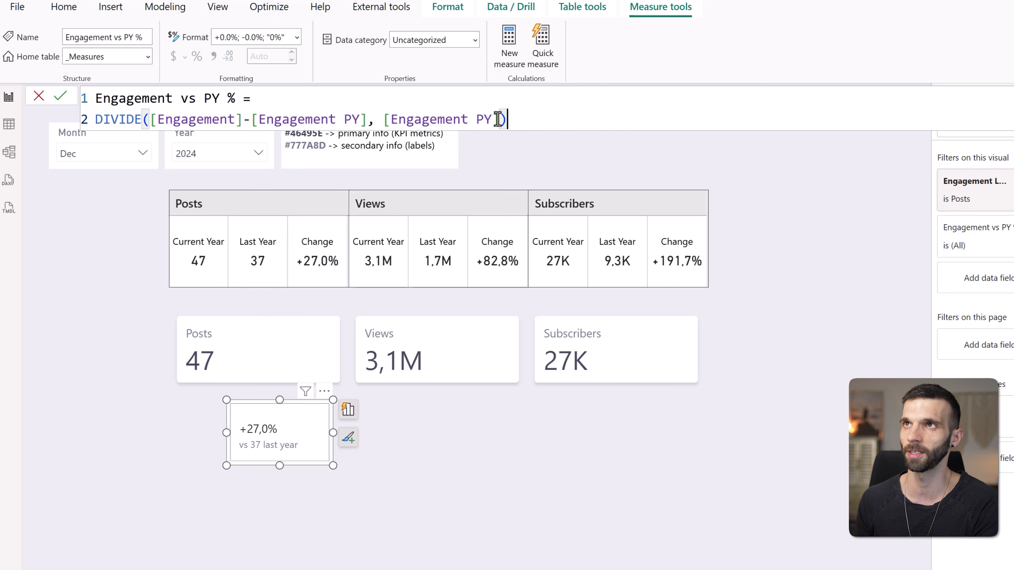
click(258, 37)
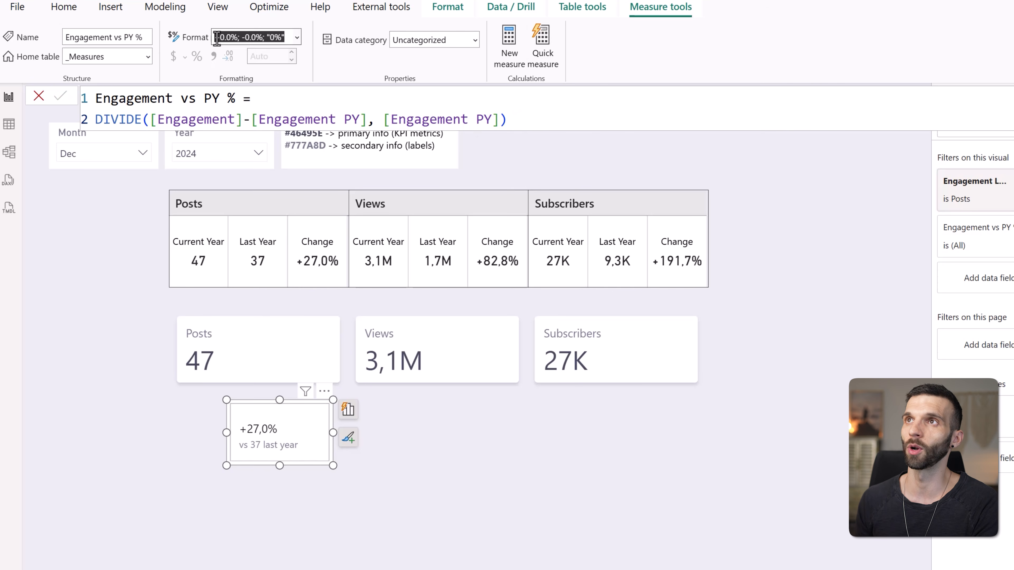
click(225, 37)
mouse_move(218, 37)
mouse_down()
mouse_move(284, 42)
mouse_move(211, 37)
mouse_up()
click(247, 39)
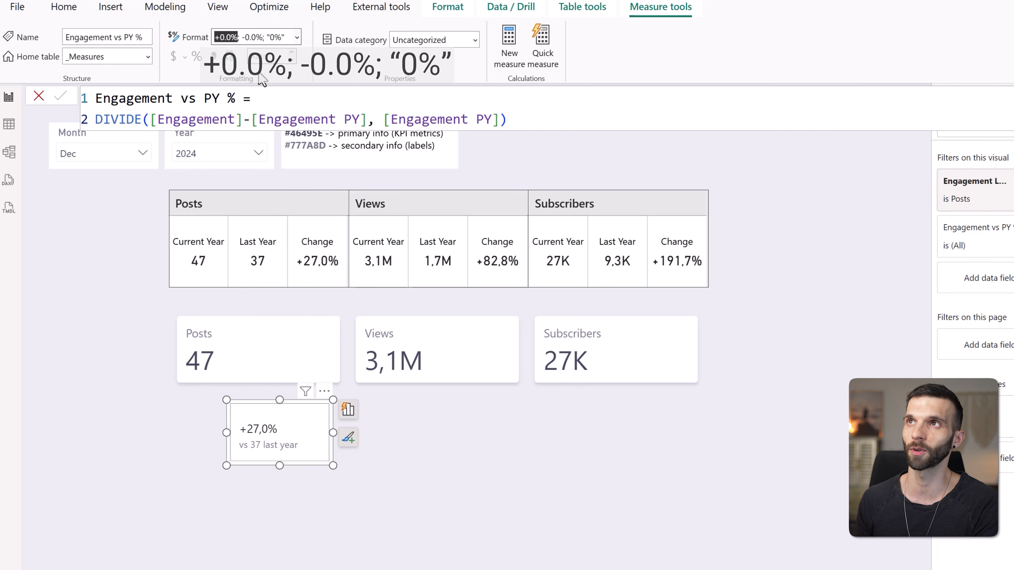
click(244, 36)
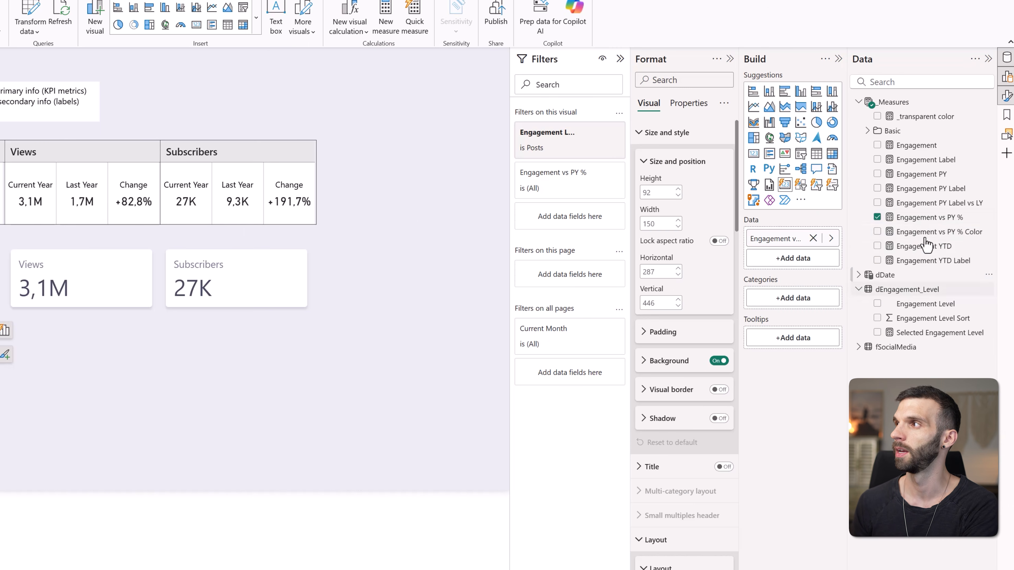
- Open the Engagement vs PY % Color measure and examine which hex color its SWITCH formula assigns to positive, negative and zero changes
click(932, 240)
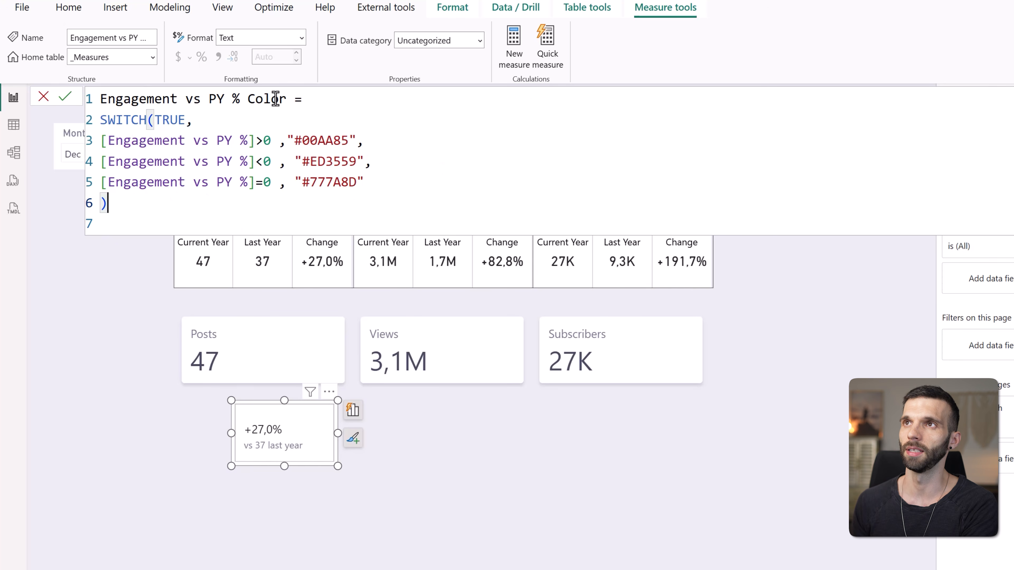
drag(271, 140, 79, 136)
click(339, 140)
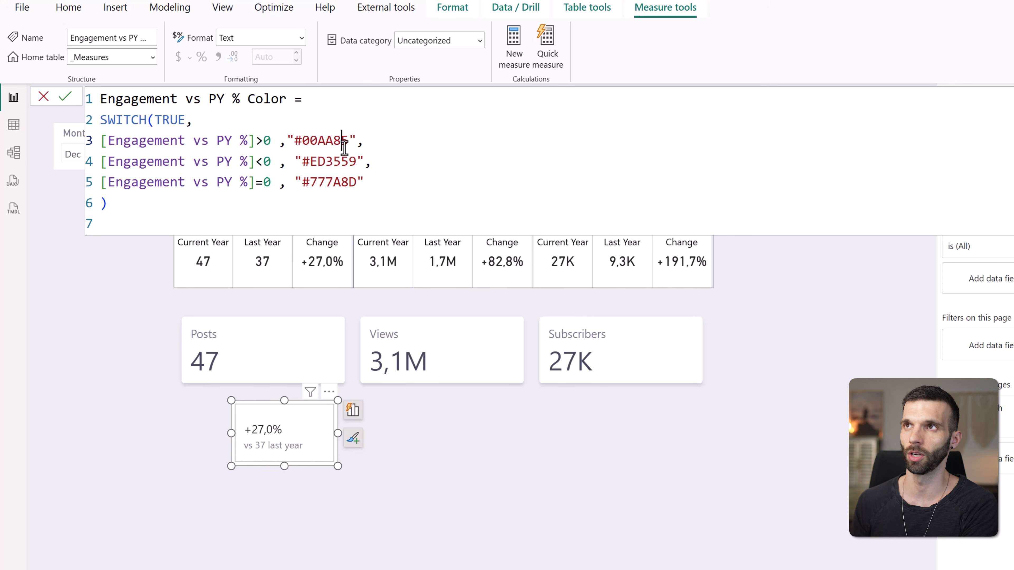
click(378, 141)
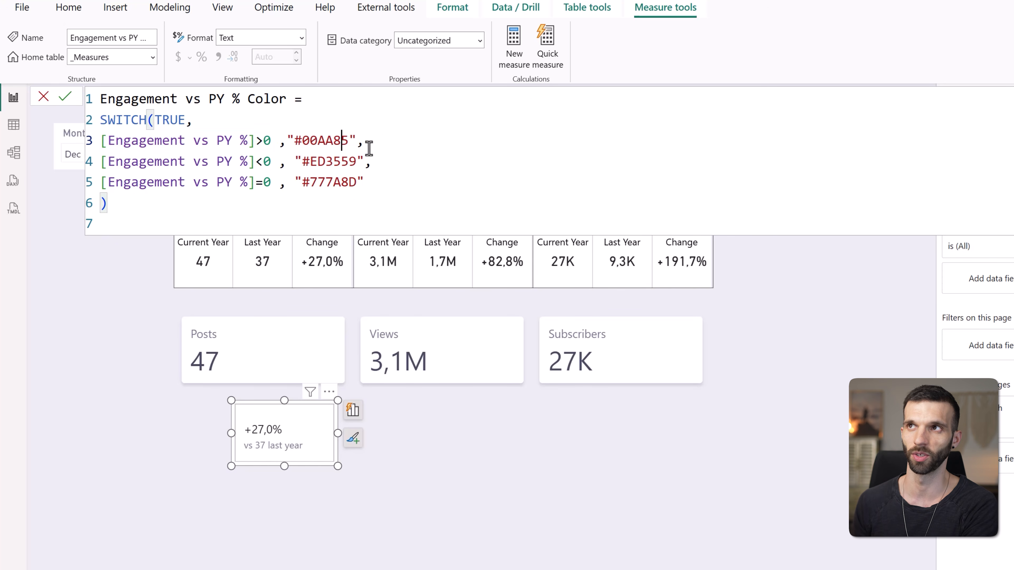
drag(371, 161, 295, 160)
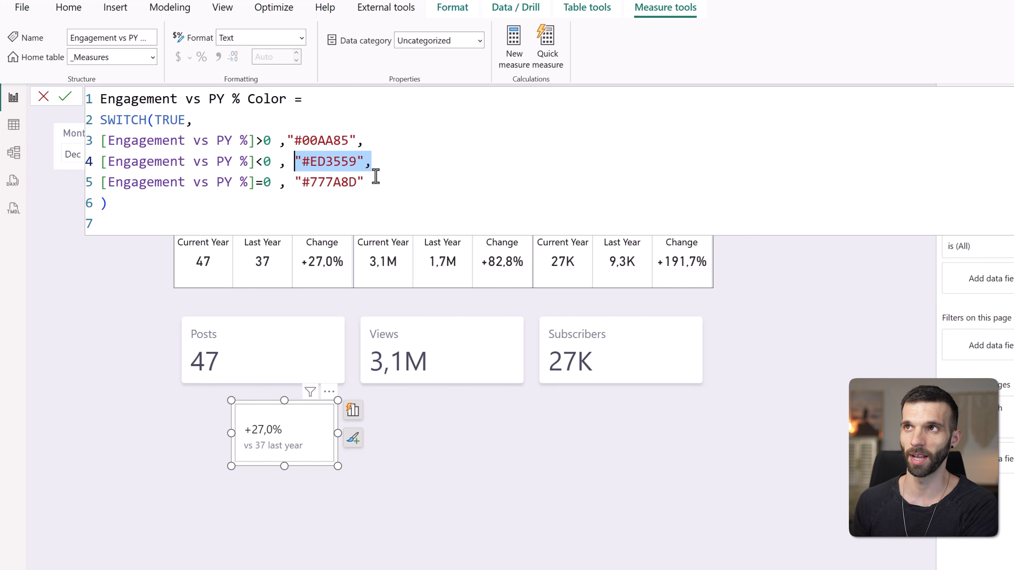
drag(376, 176, 302, 183)
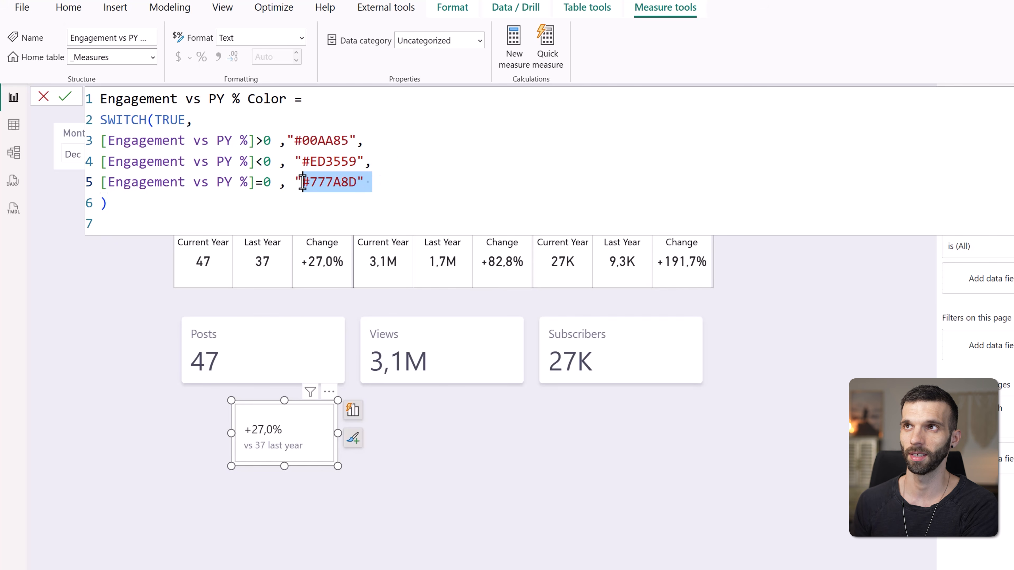
click(365, 183)
double_click(356, 183)
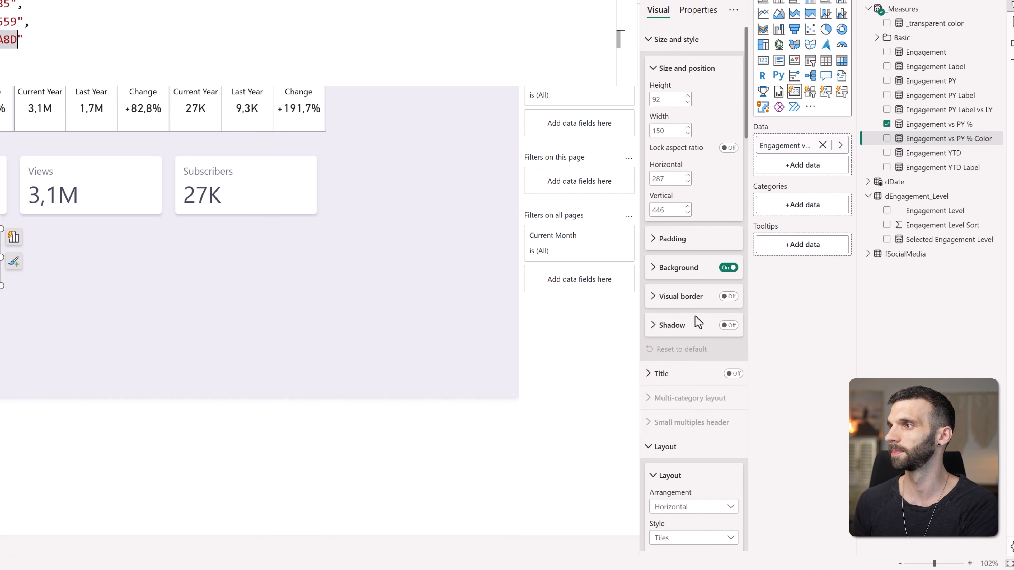
- Format the callout value's font color by field value, based on the Engagement vs PY % Color measure, and close the formula bar
scroll(717, 220, down, 15)
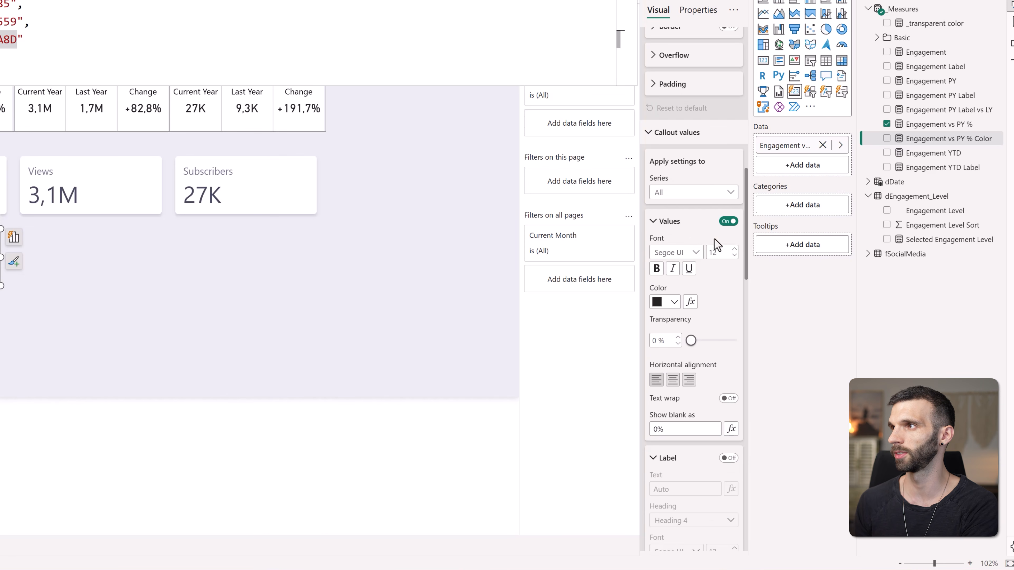
click(691, 303)
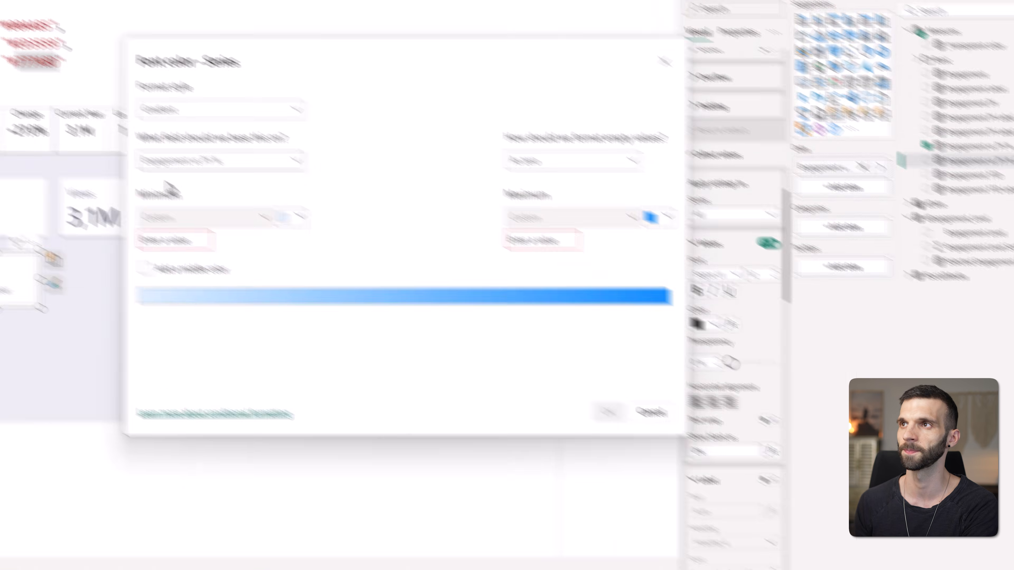
click(251, 154)
click(265, 203)
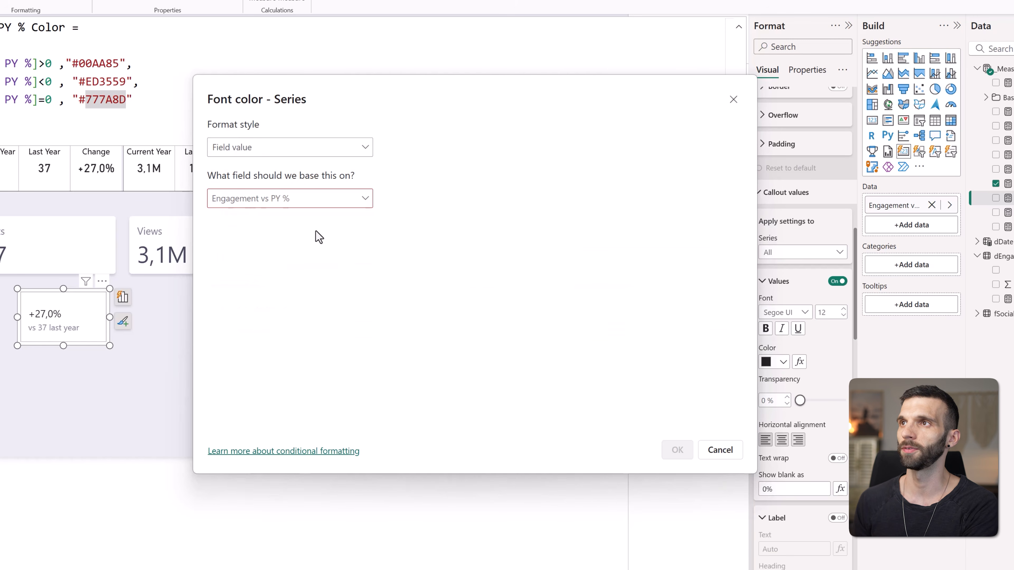
click(257, 203)
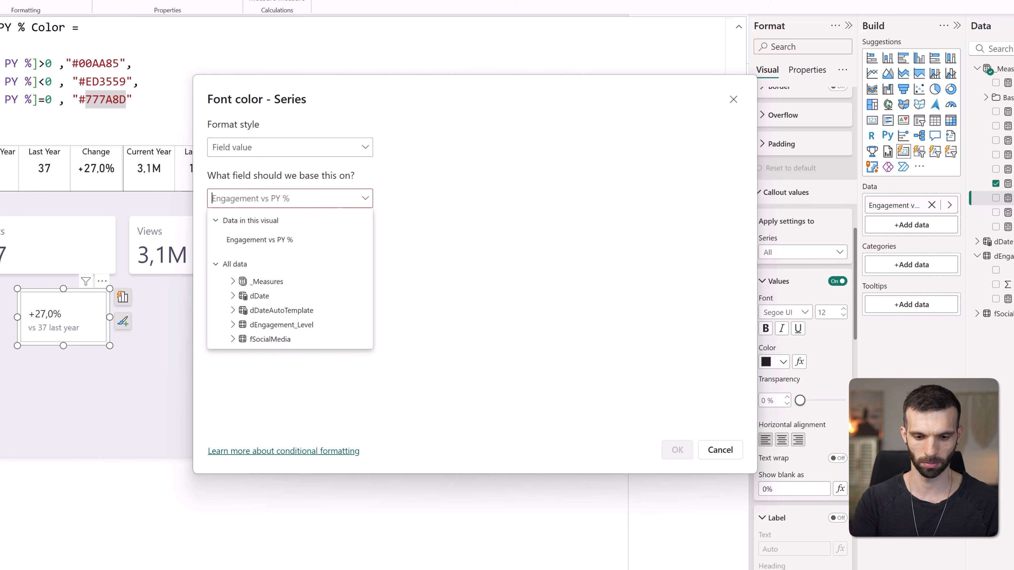
text(color)
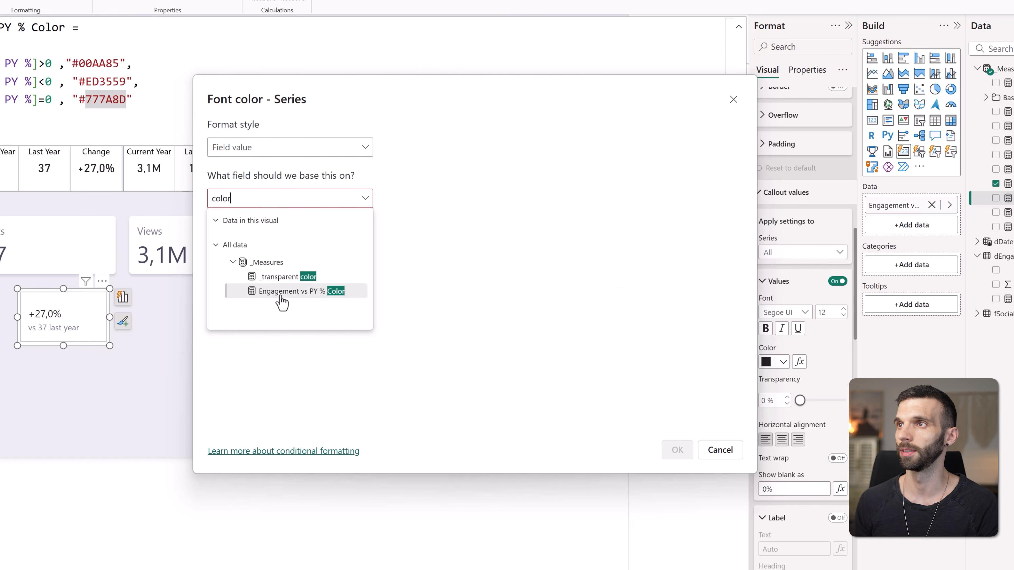
click(295, 296)
click(677, 455)
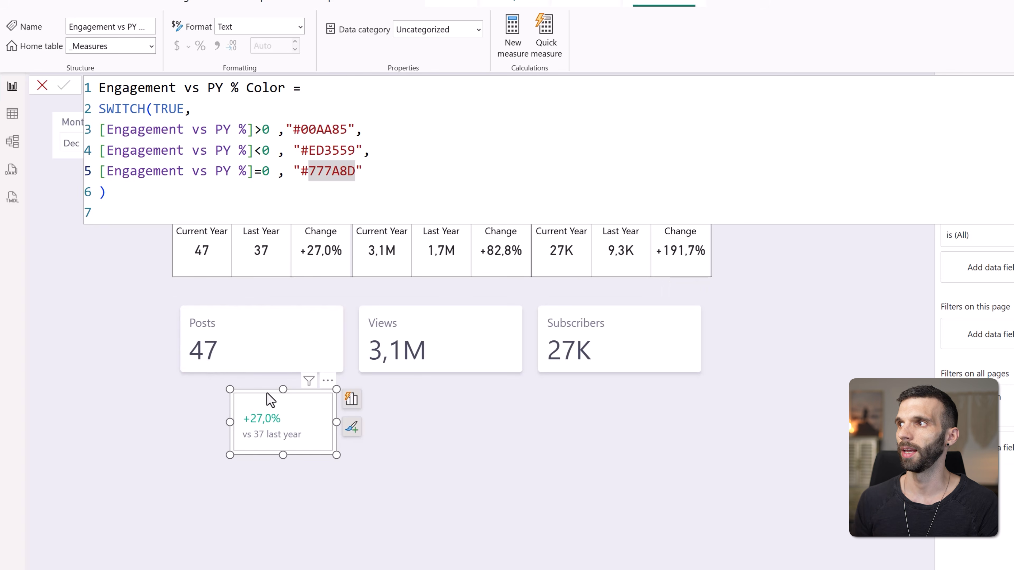
click(43, 86)
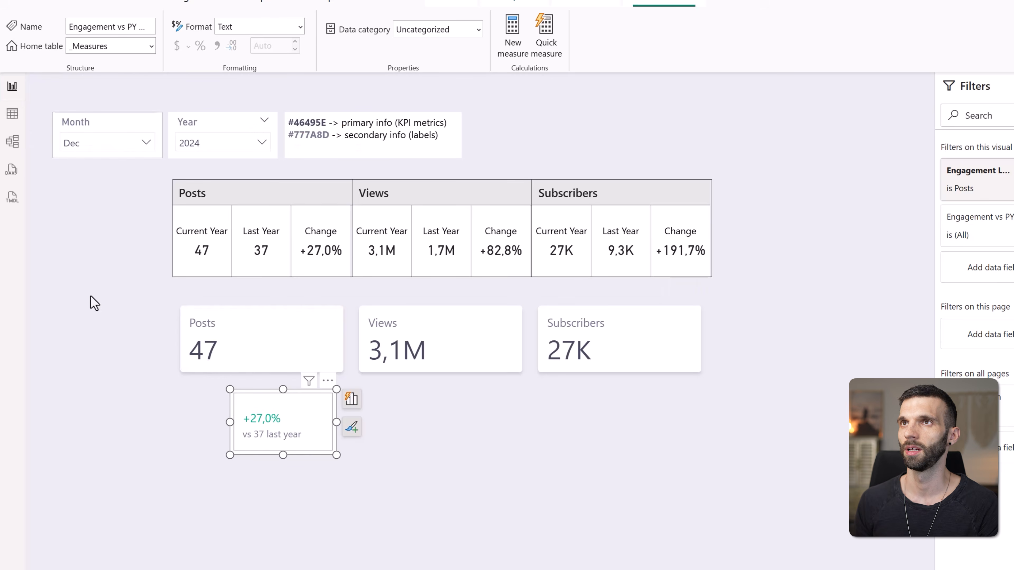
- Switch the Month filter through Nov, Oct, Sep and Aug to check the change value's conditional color on the card
click(90, 301)
click(84, 142)
click(95, 203)
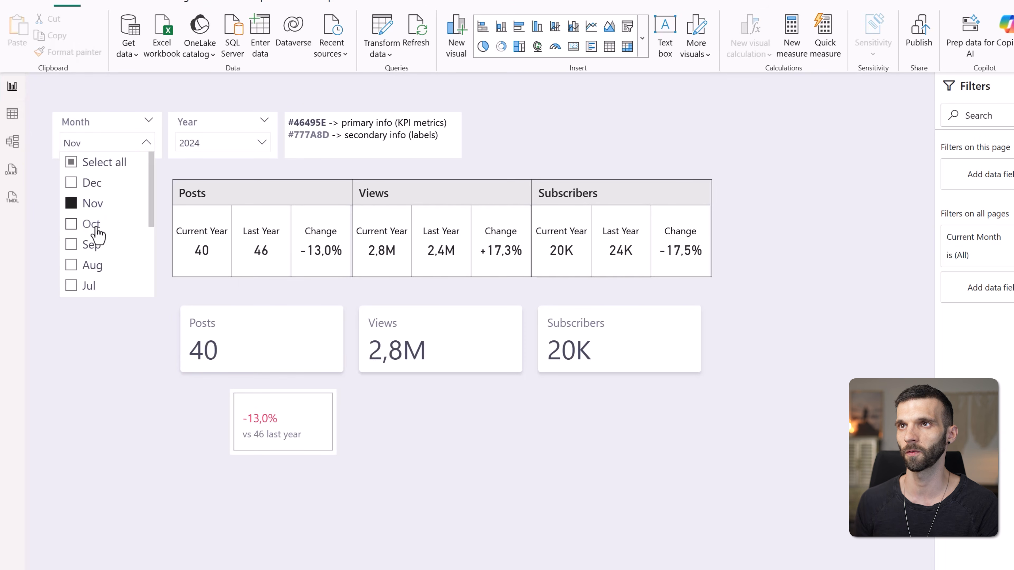
click(96, 229)
click(95, 246)
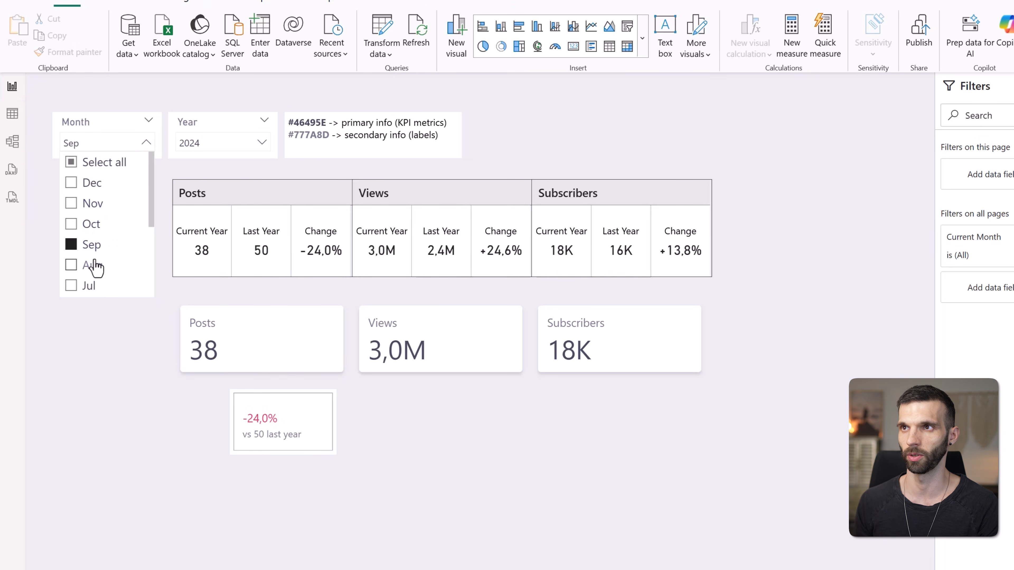
click(95, 270)
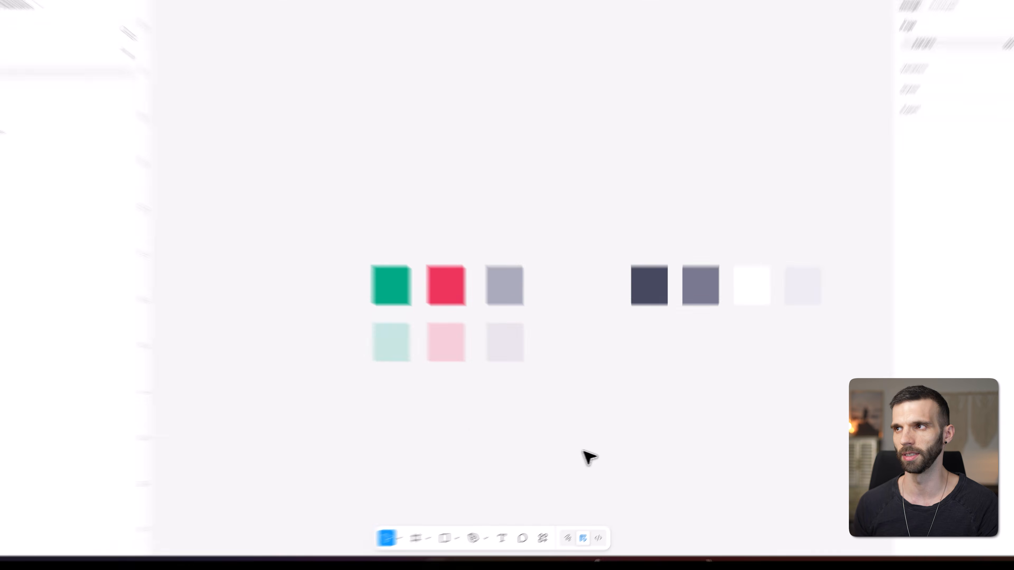
- In Figma, inspect the fill colors of the positive, negative and neutral indicator swatches and the transparent positive swatch
click(336, 257)
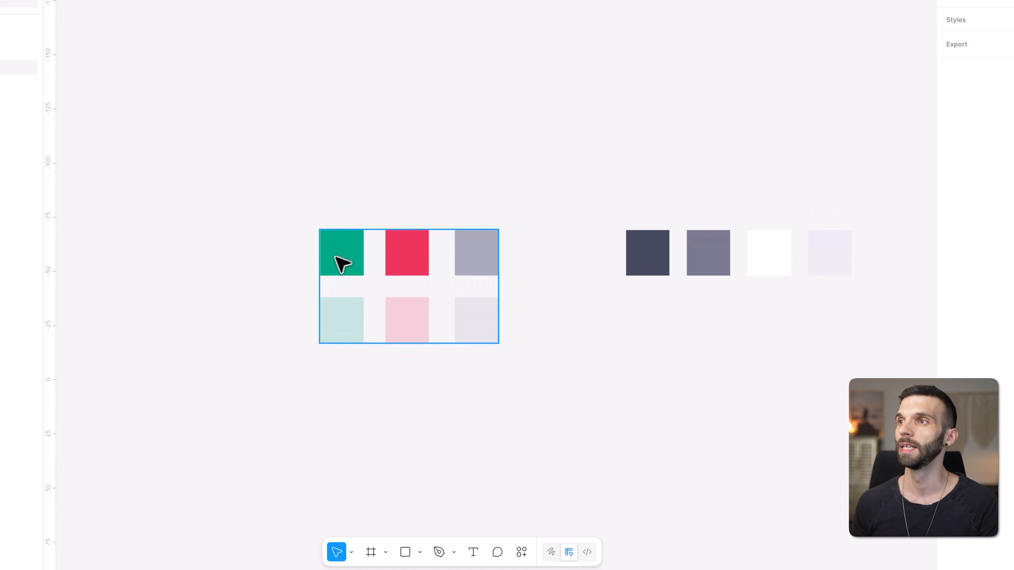
double_click(339, 260)
click(423, 269)
click(464, 268)
key(shift+Tab)
key(shift+Tab)
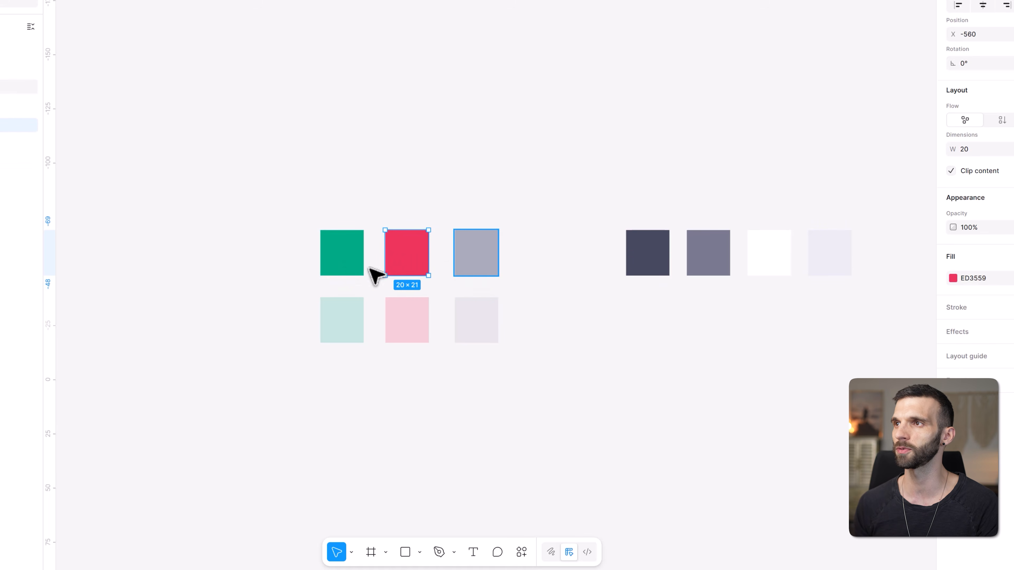
click(346, 270)
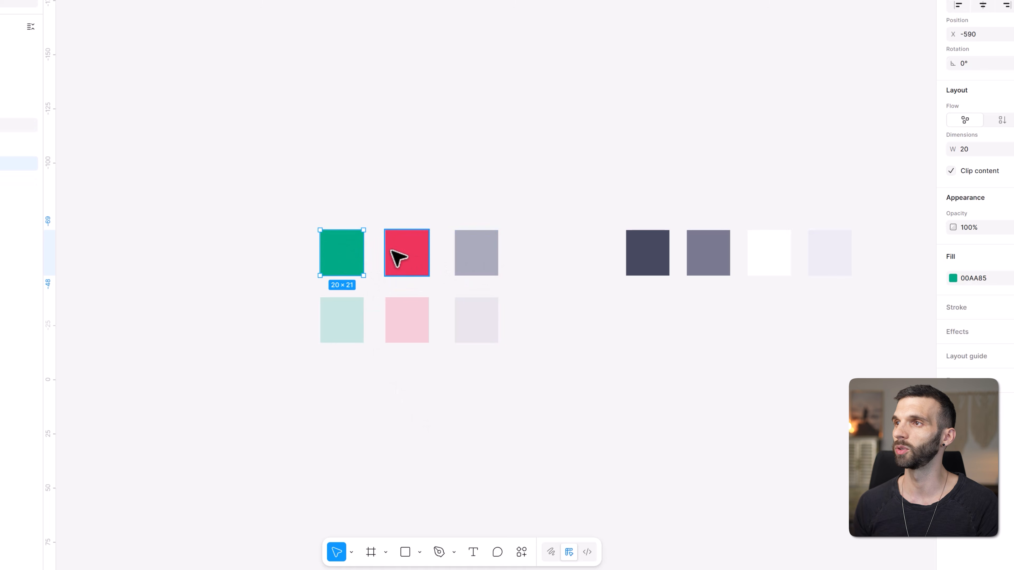
click(492, 268)
click(338, 332)
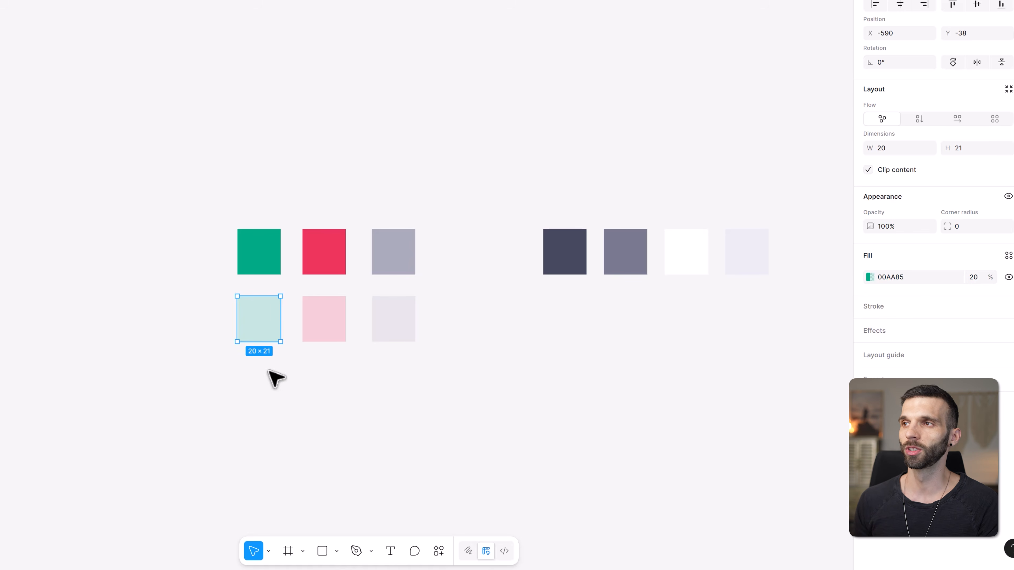
- Find the Iconify plugin through the plugin manager and run it
click(265, 164)
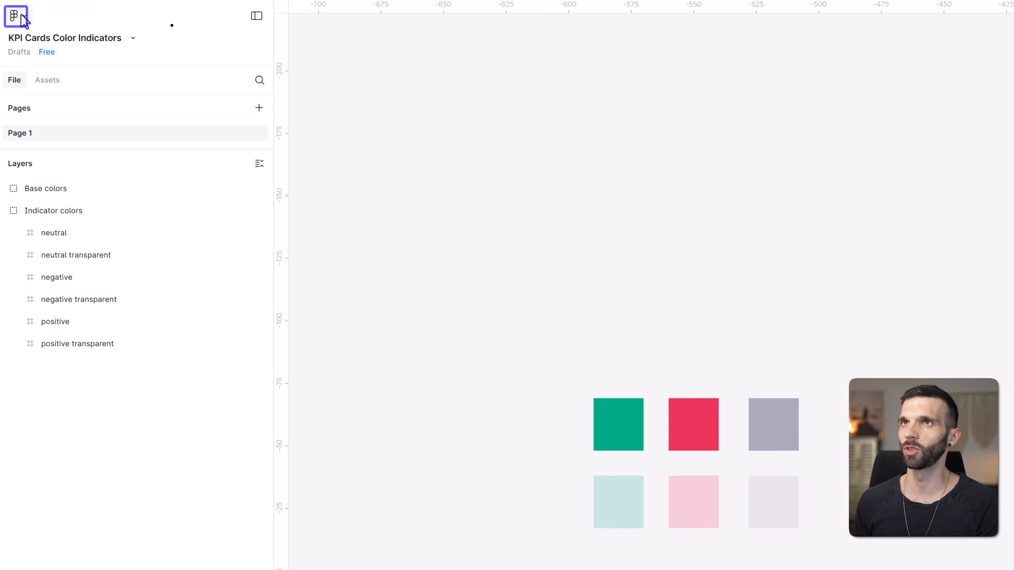
click(16, 16)
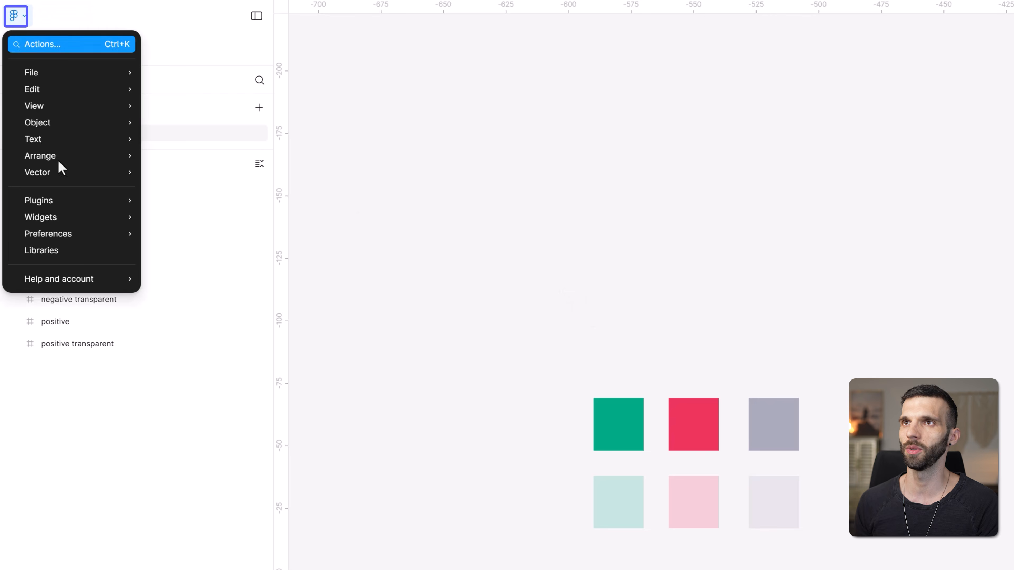
mouse_move(50, 207)
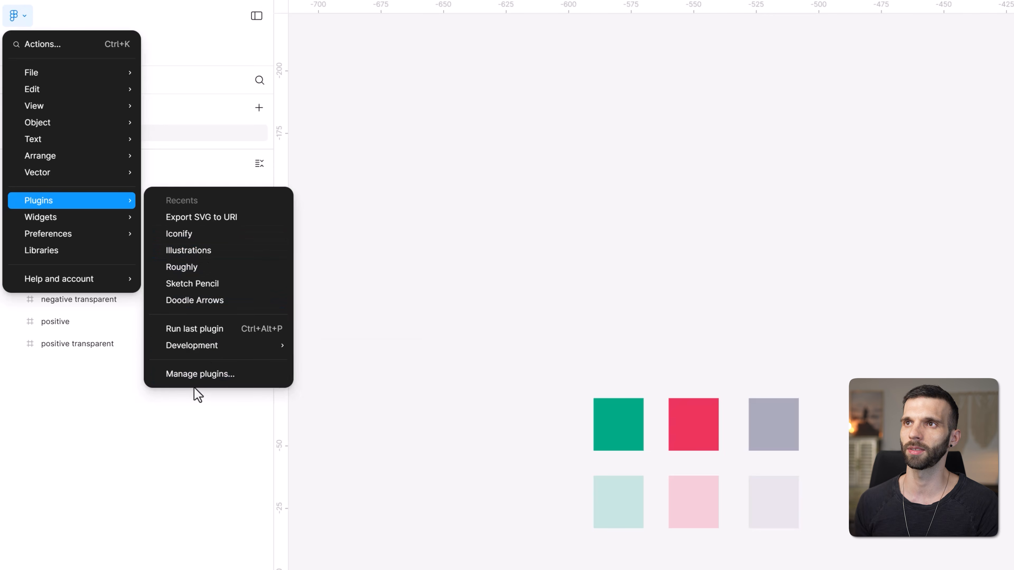
click(244, 377)
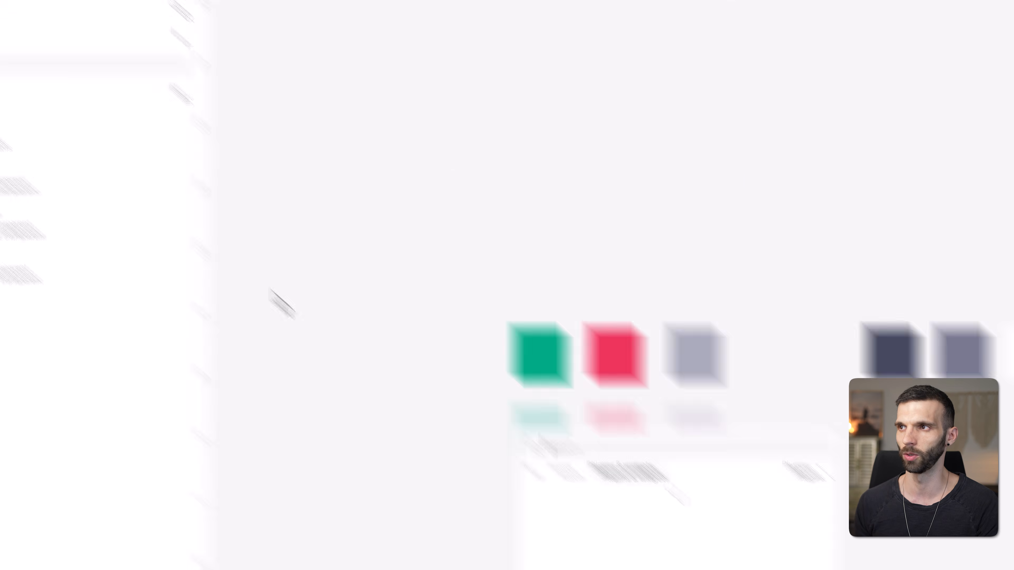
text(idonify)
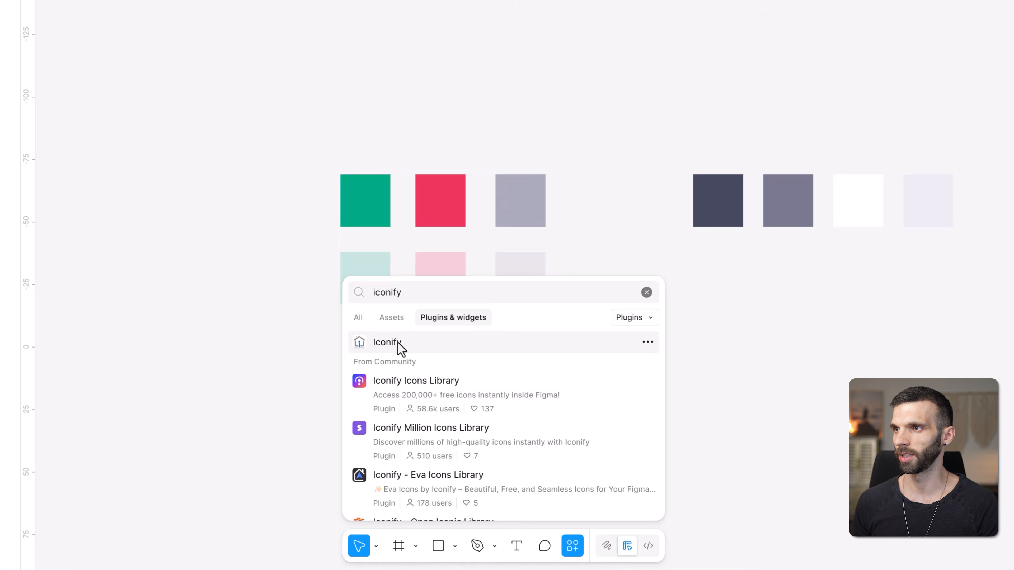
click(399, 346)
- Search Iconify for "trend" and place the iconamoon trend-up-bold and trend-down-bold icons above the indicator swatches
click(371, 97)
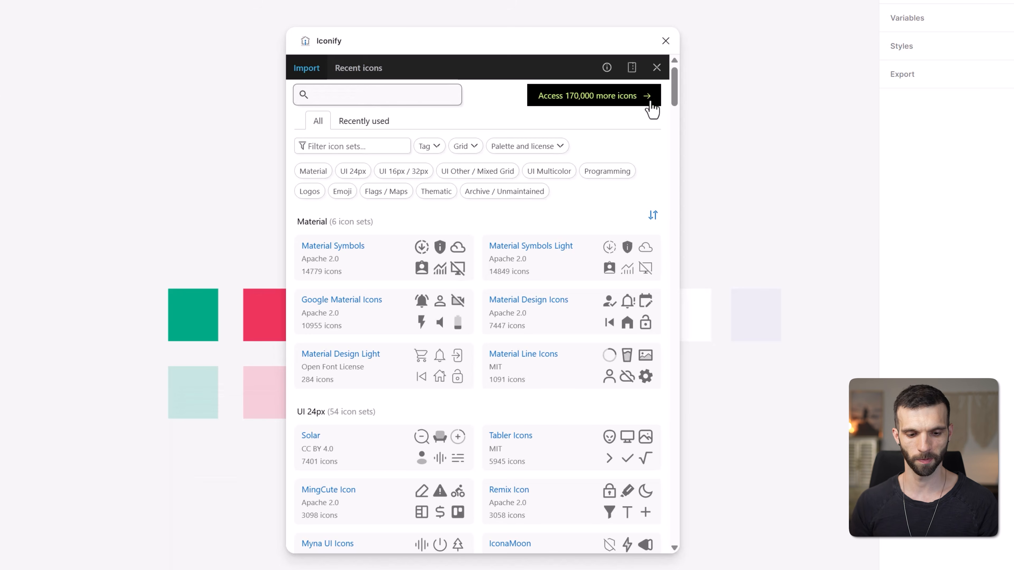
text(trend)
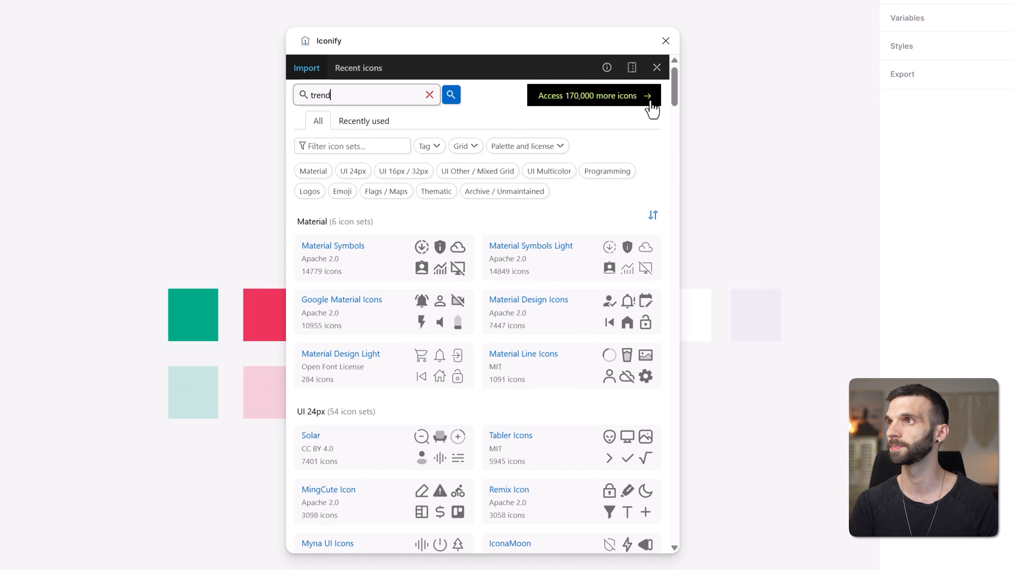
key(Return)
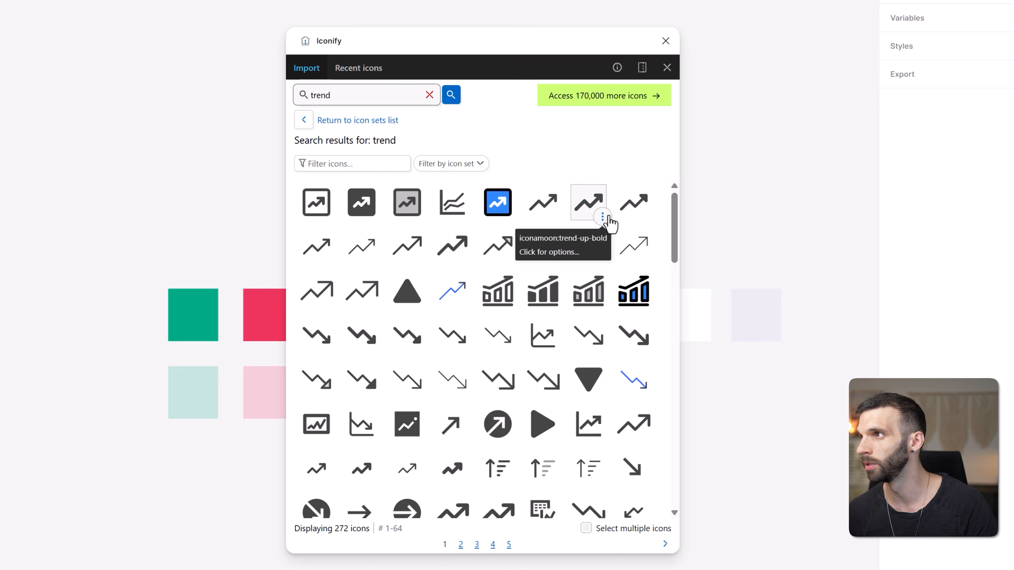
drag(600, 217, 163, 219)
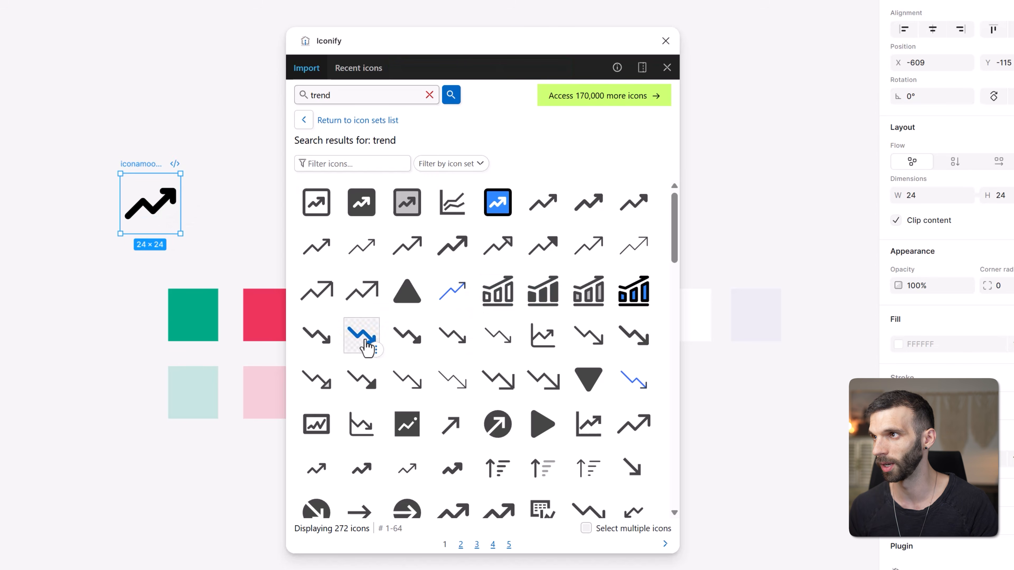
drag(362, 344, 231, 223)
scroll(24, 251, right, 3)
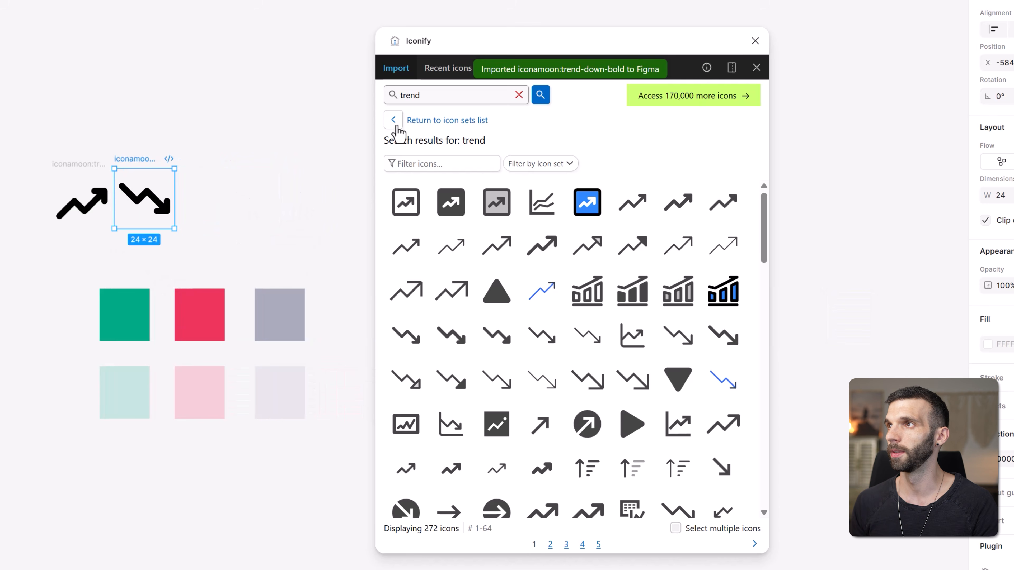
- Filter the icon sets to IconaMoon, find "minus", and add the sign-minus-bold icon beside the trend icons, closing the plugin
click(394, 122)
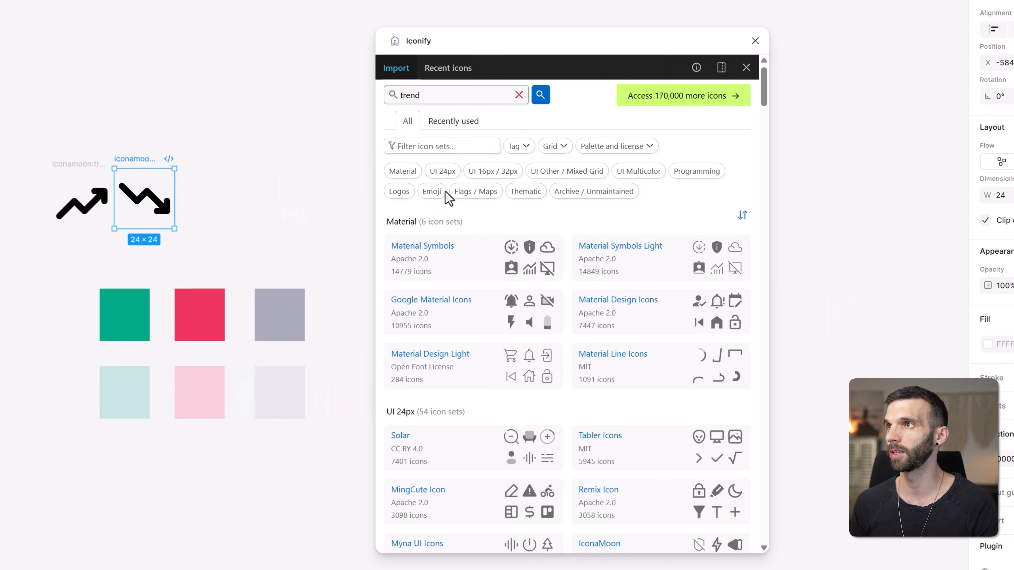
click(464, 147)
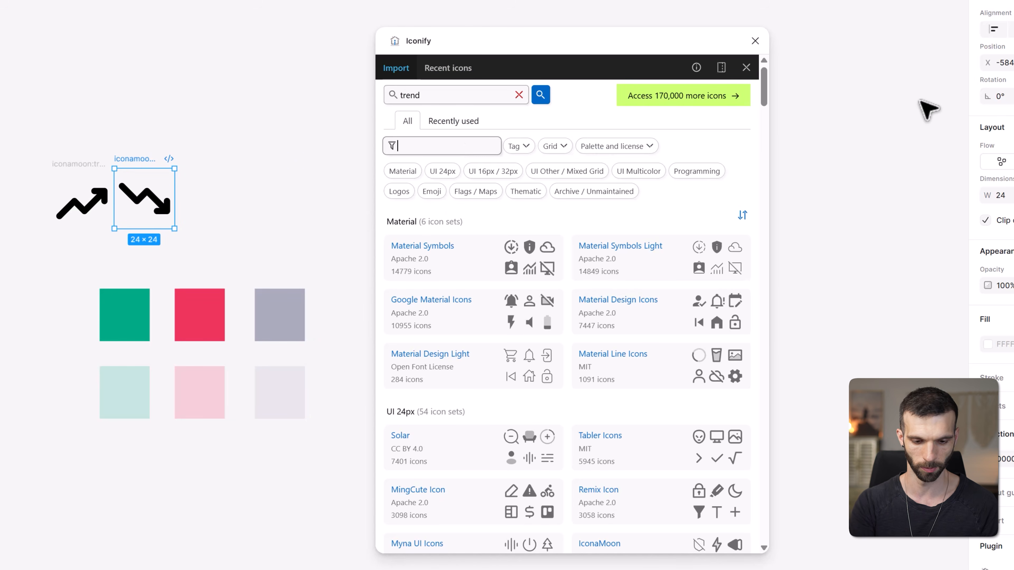
text(iconamoo)
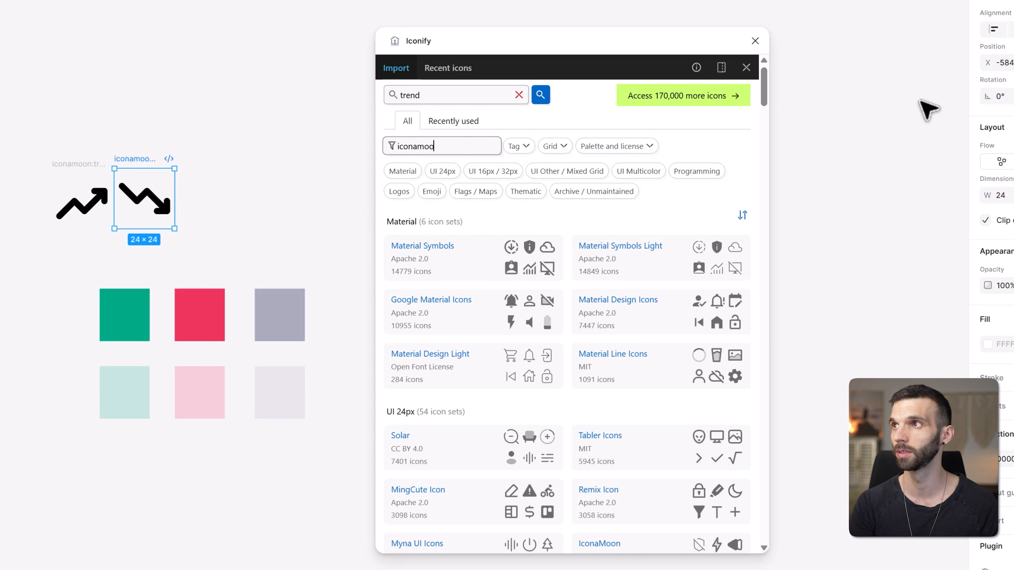
text(n)
click(447, 269)
click(459, 179)
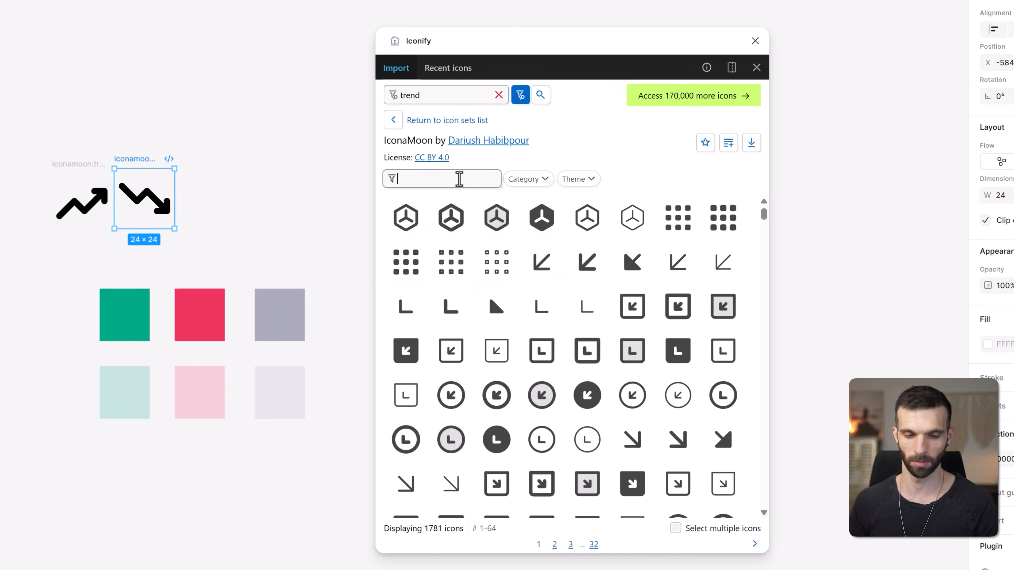
text(minus)
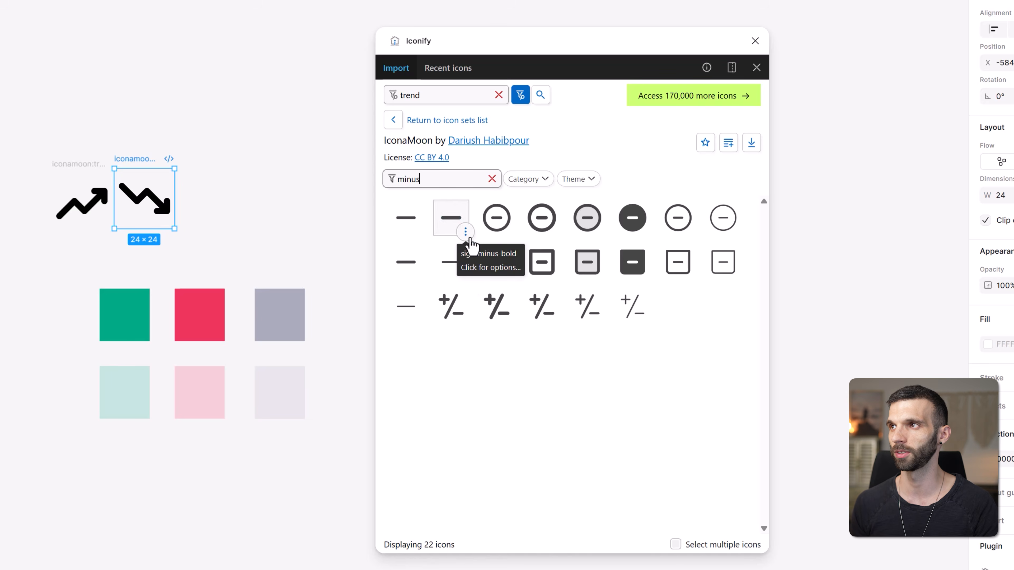
drag(455, 226, 259, 240)
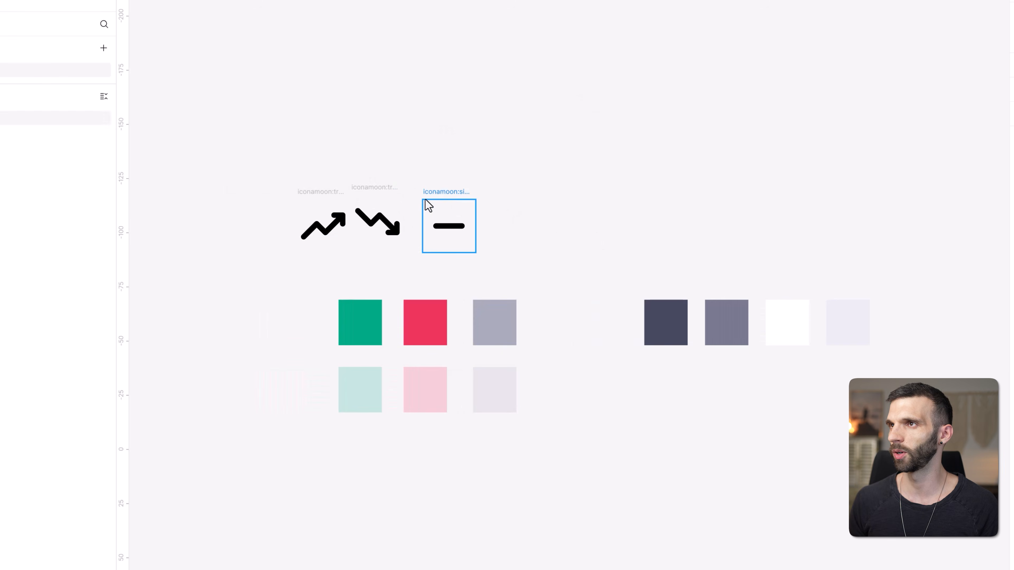
key(Escape)
- Move all three icon frames together above the indicator swatches, space them evenly with Tidy up and align their top edges
click(310, 198)
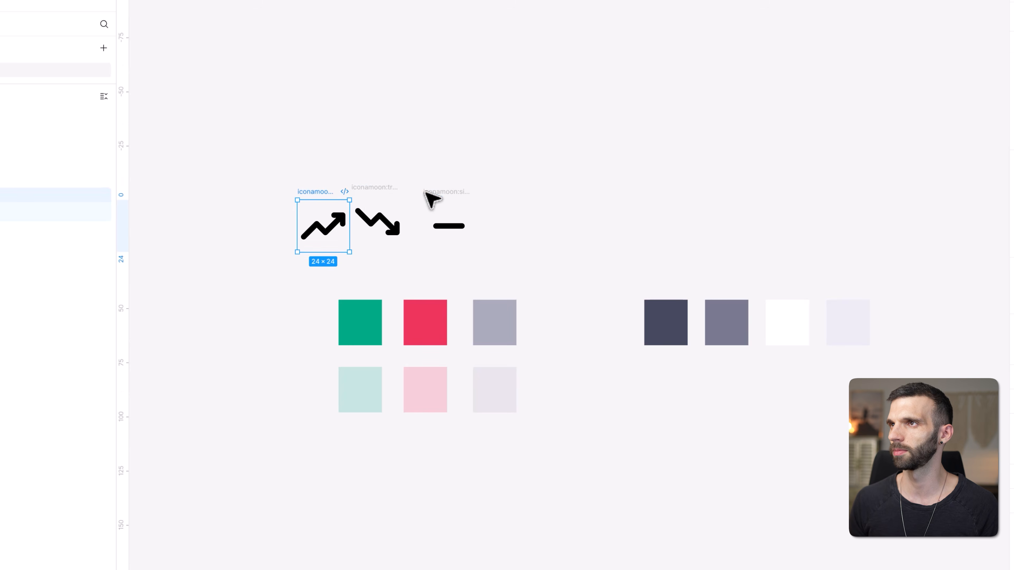
shift+click(385, 184)
shift+click(442, 195)
drag(366, 190, 415, 206)
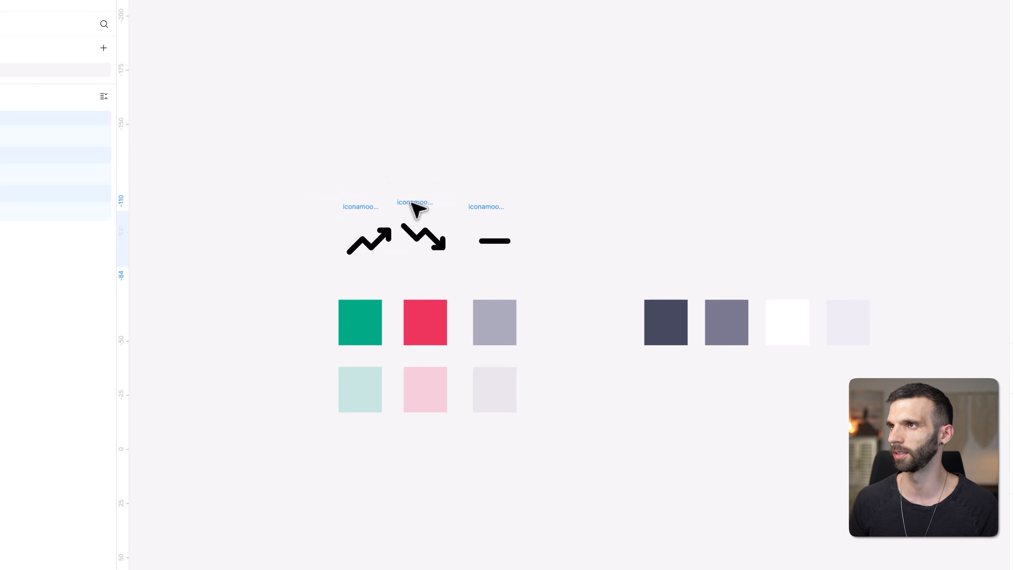
click(996, 80)
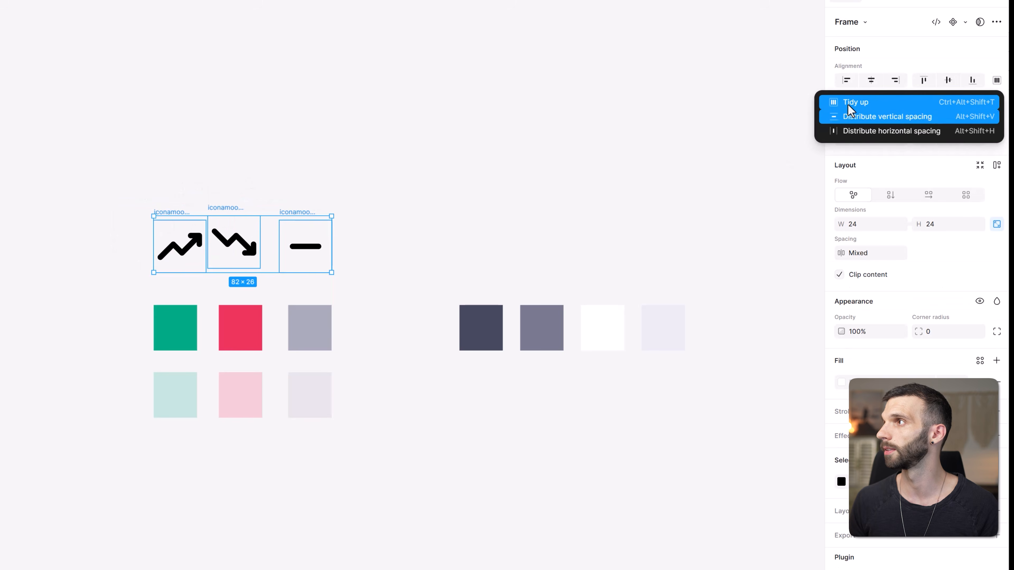
click(834, 102)
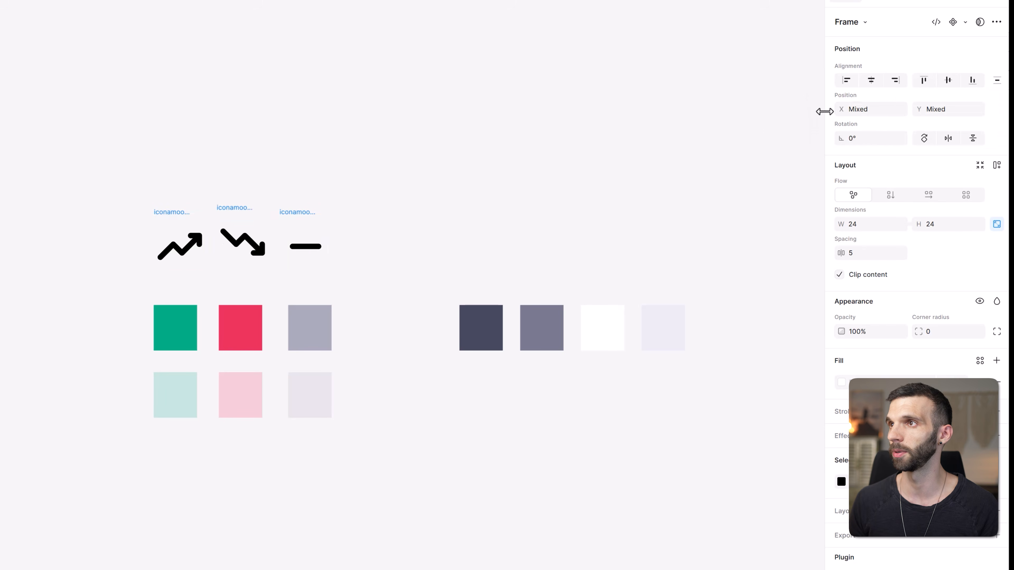
click(923, 80)
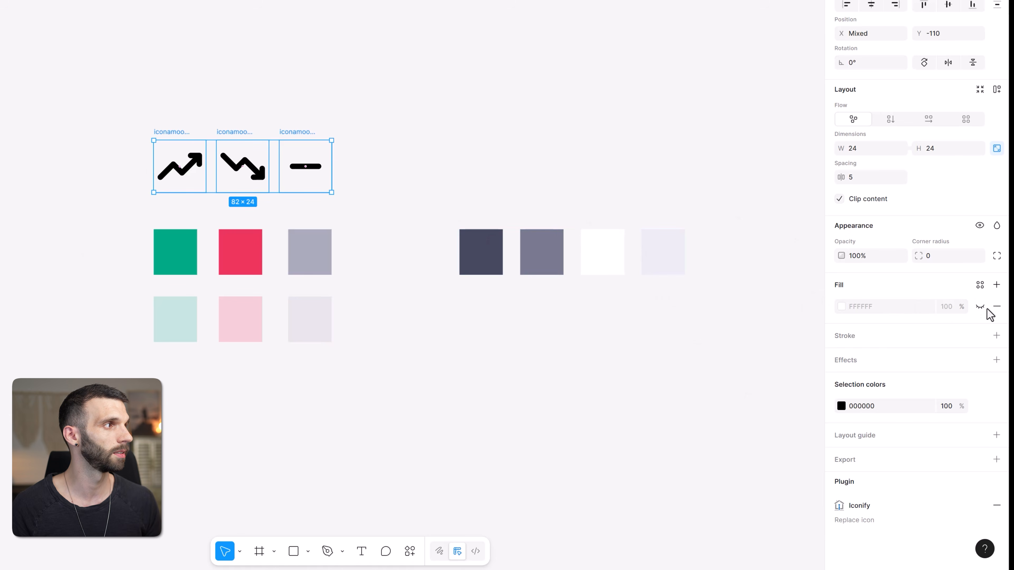
- Show the white fill on the three icon frames and set their corner radius to 4
click(980, 307)
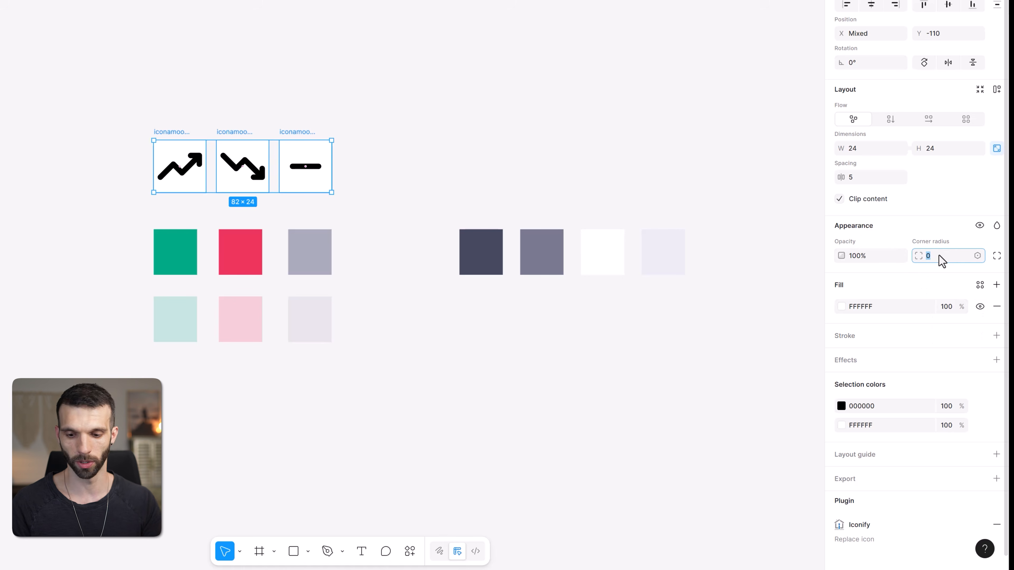
text(4)
key(Return)
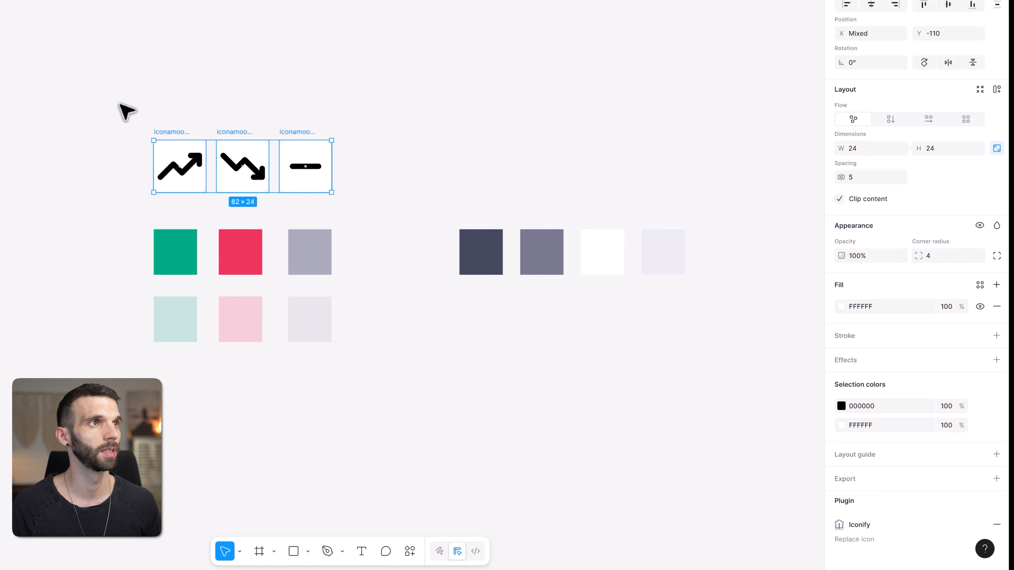
- Recolor the trend-up arrow with the positive swatch's 00AA85 green and its frame background with the transparent positive swatch's color
click(169, 133)
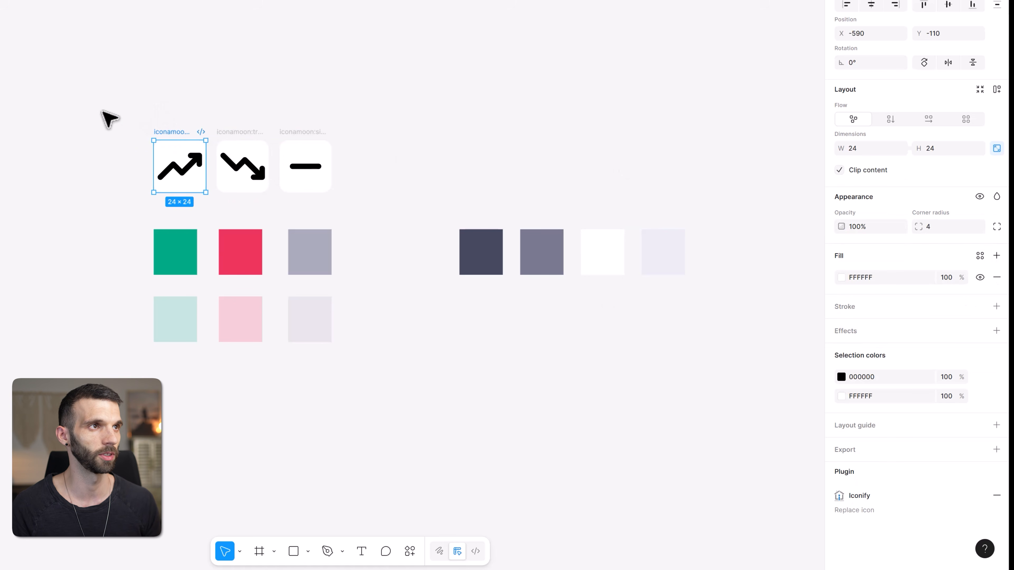
scroll(116, 136, up, 1)
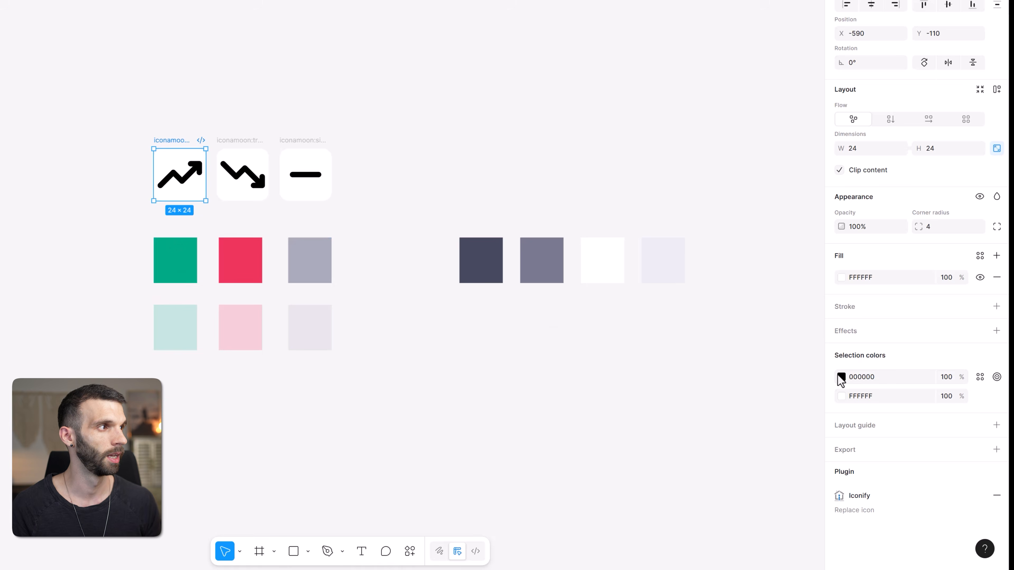
click(841, 377)
click(699, 455)
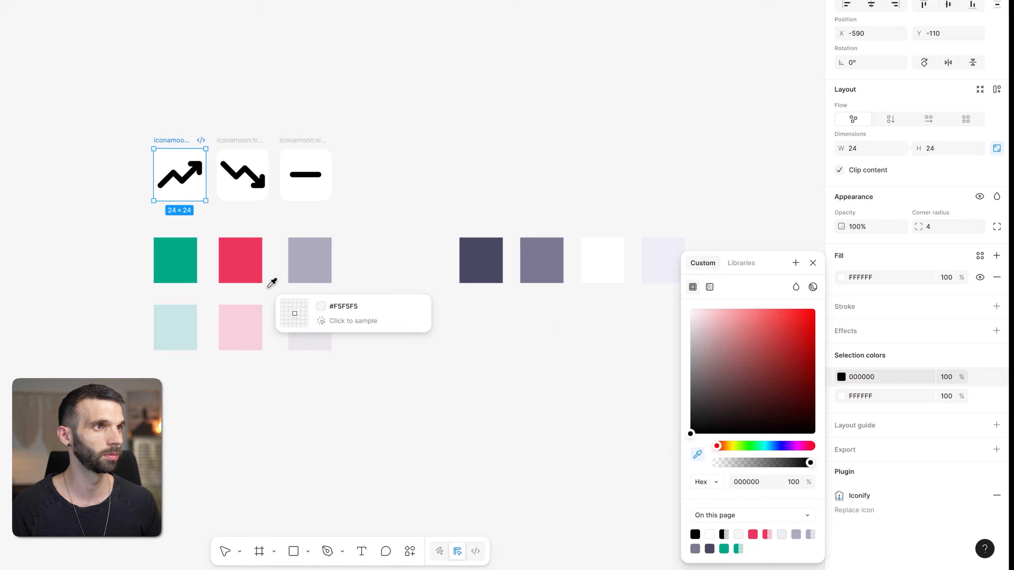
click(176, 257)
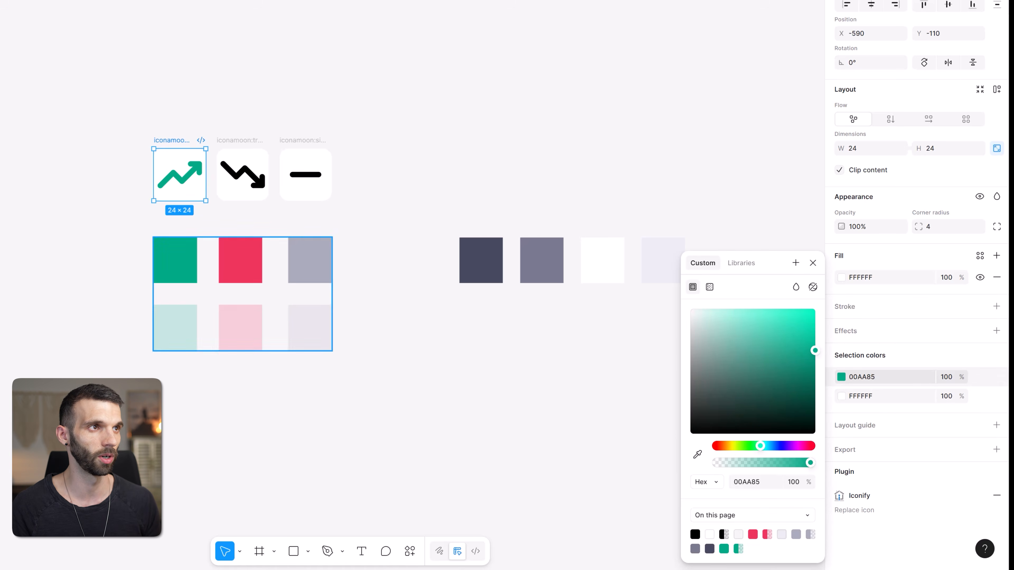
click(841, 398)
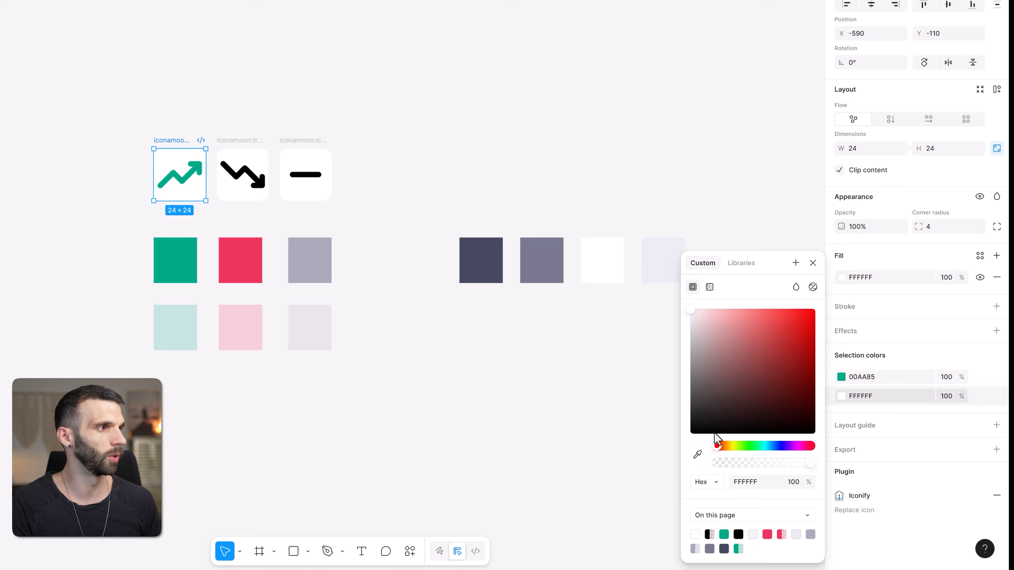
click(697, 454)
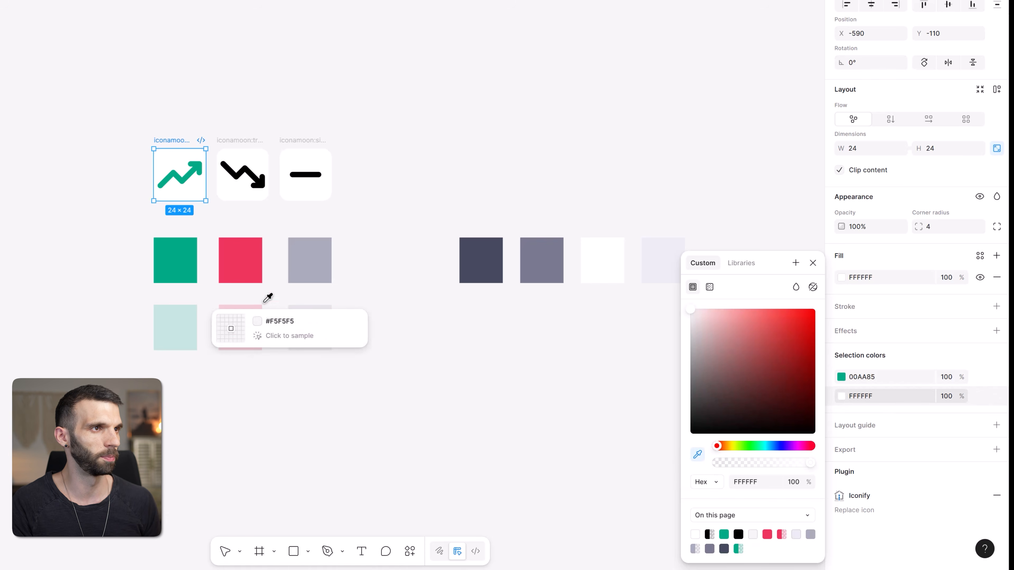
click(174, 329)
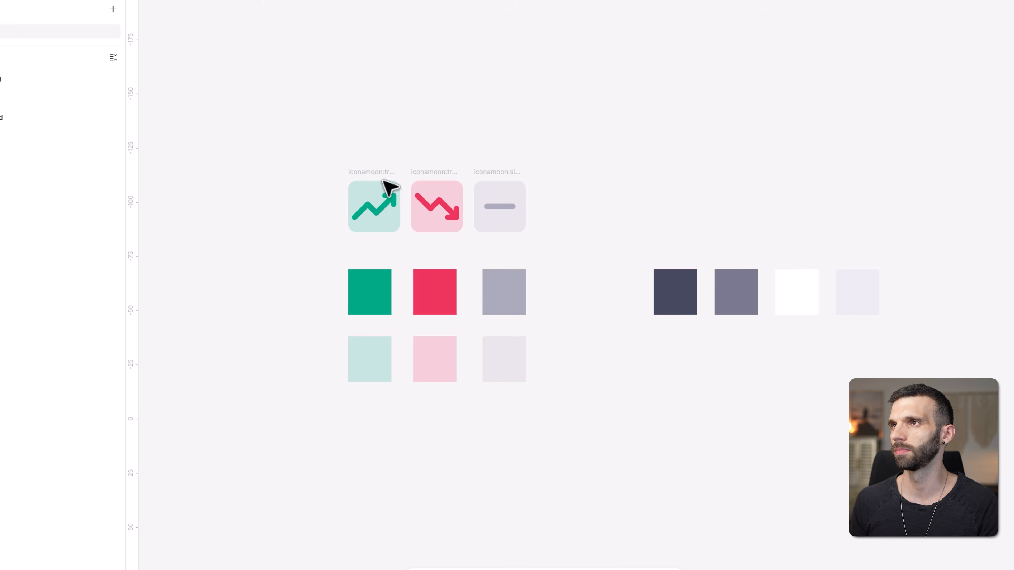
- Select the arrow groups inside the trend-up and trend-down icons, lock their aspect ratio and set their height to 8
scroll(362, 162, up, 5)
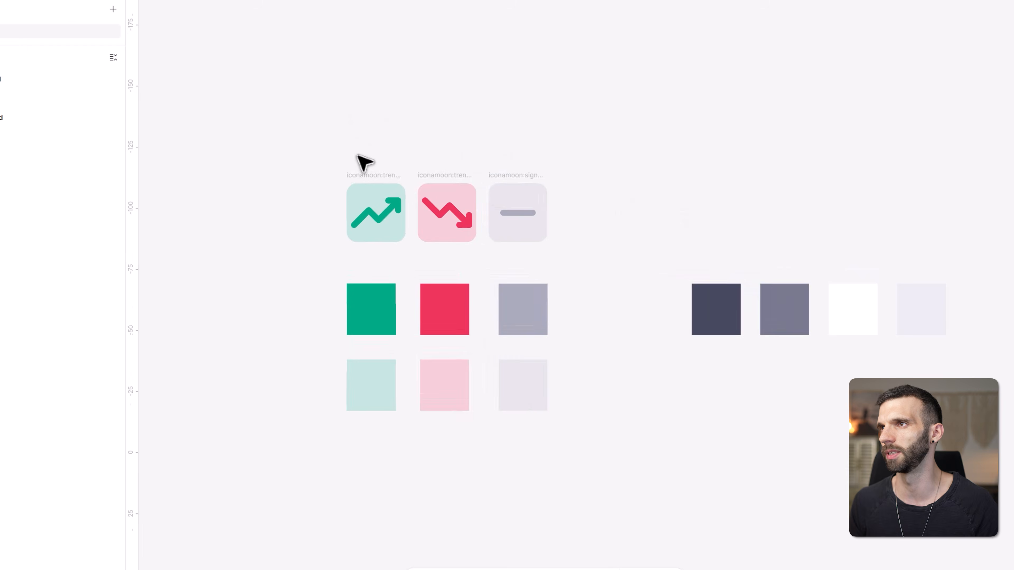
click(390, 219)
click(631, 267)
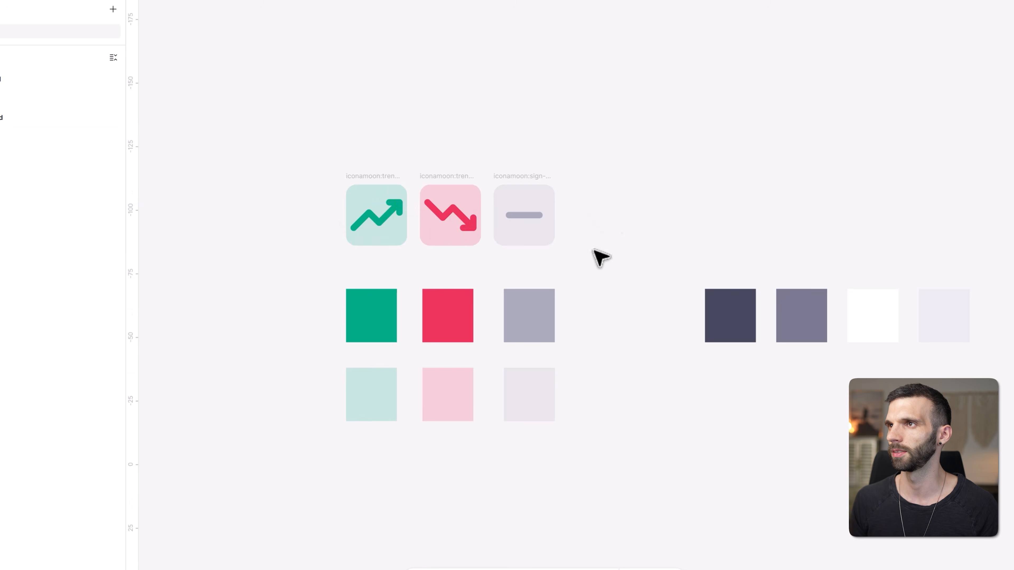
click(389, 219)
shift+click(472, 224)
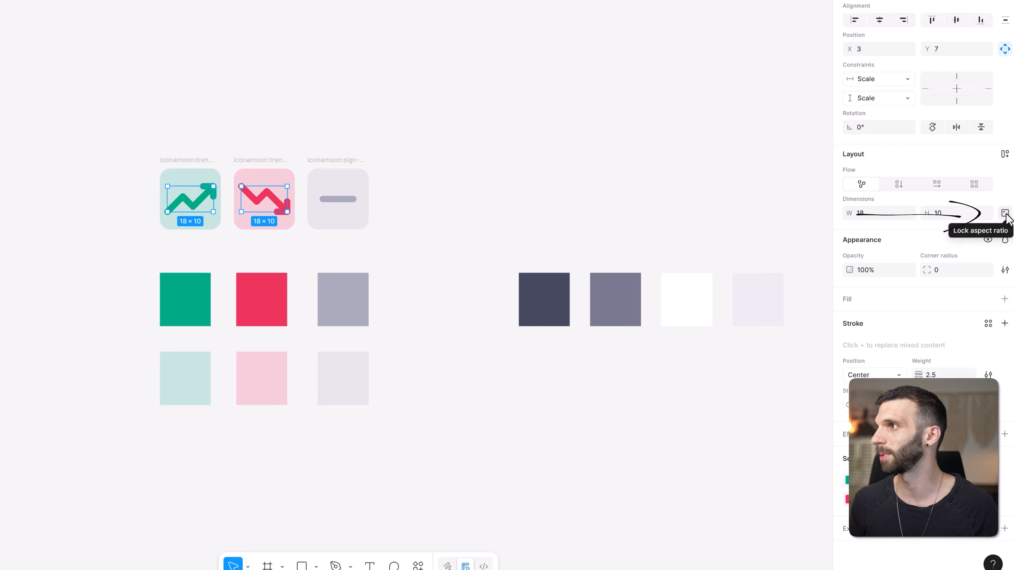
click(1004, 215)
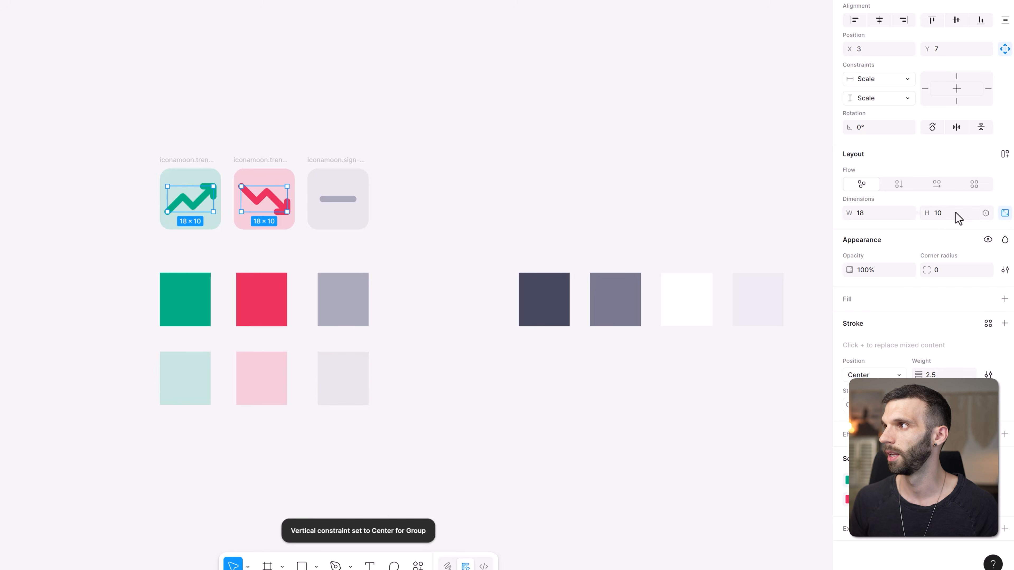
click(957, 218)
text(8)
key(Return)
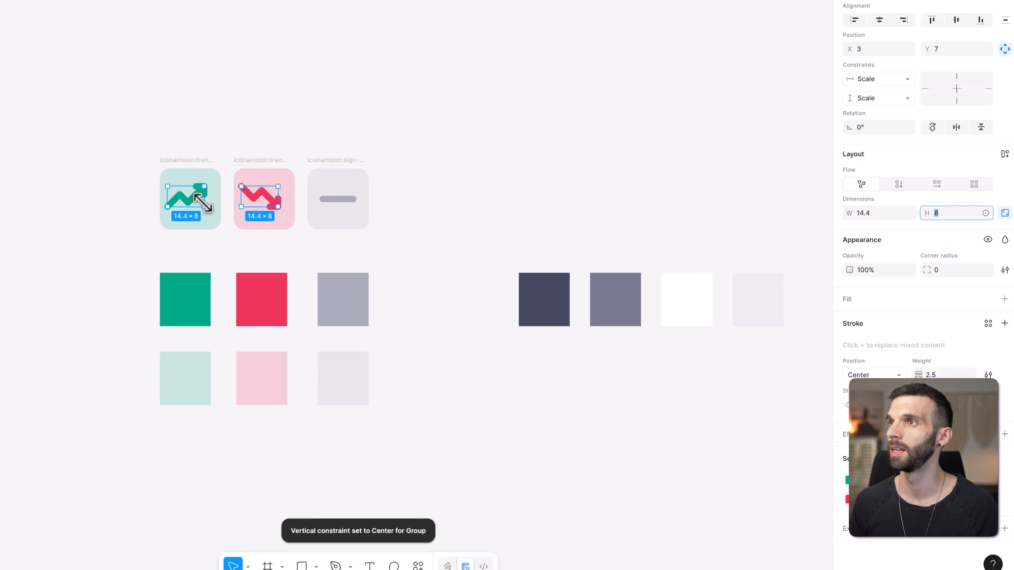
- Center the trend-up arrow group horizontally and vertically within its icon frame
click(197, 202)
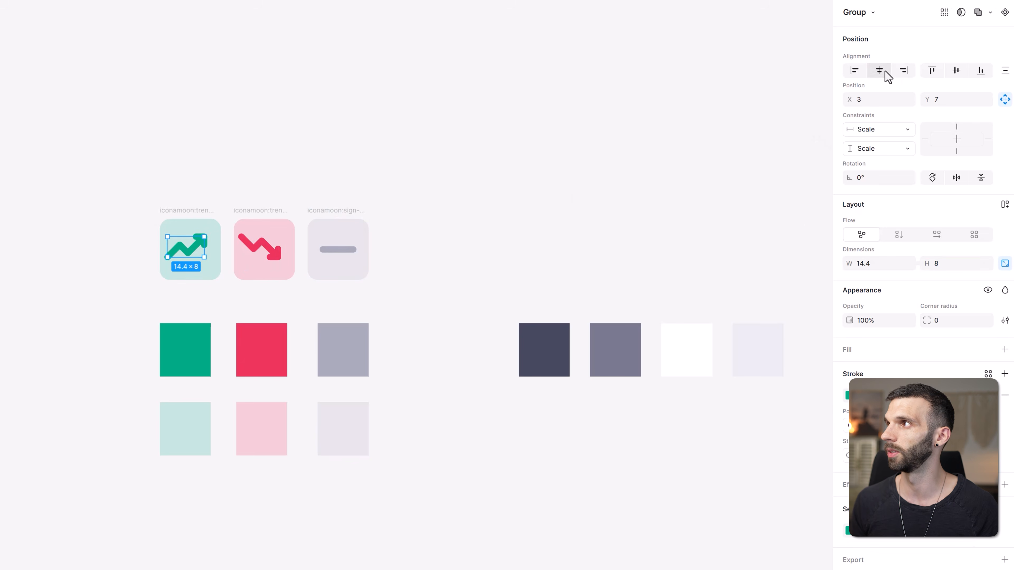
click(881, 73)
click(956, 72)
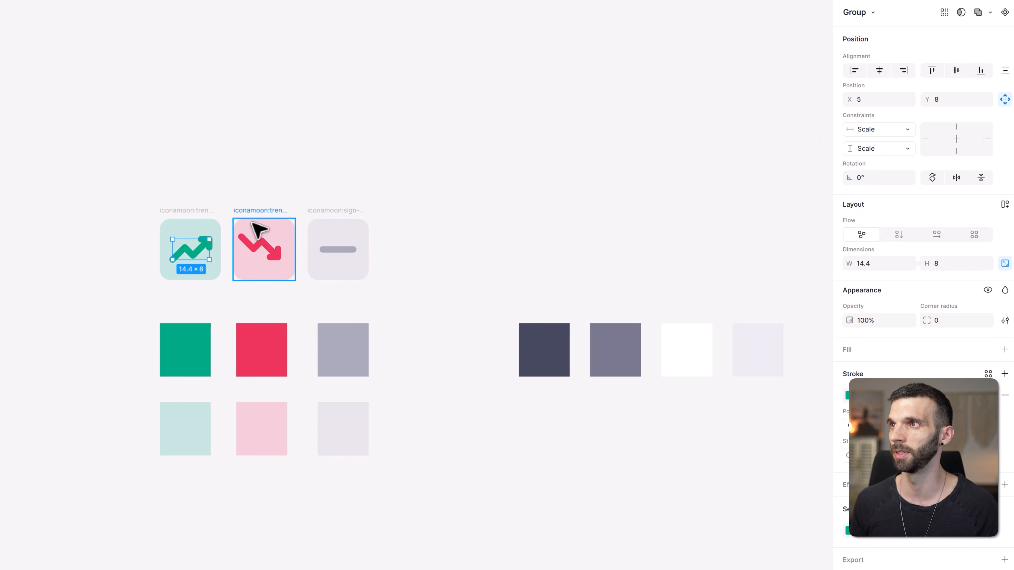
- Select the arrow group inside the trend-down icon and center it horizontally and vertically within its frame
key(Escape)
click(258, 252)
key(Escape)
click(257, 248)
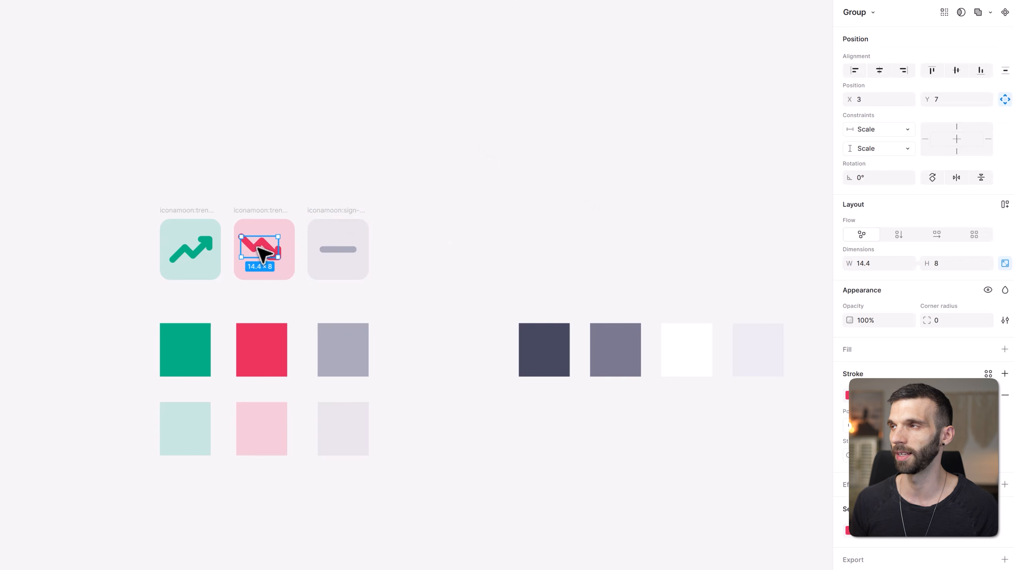
click(880, 75)
click(955, 74)
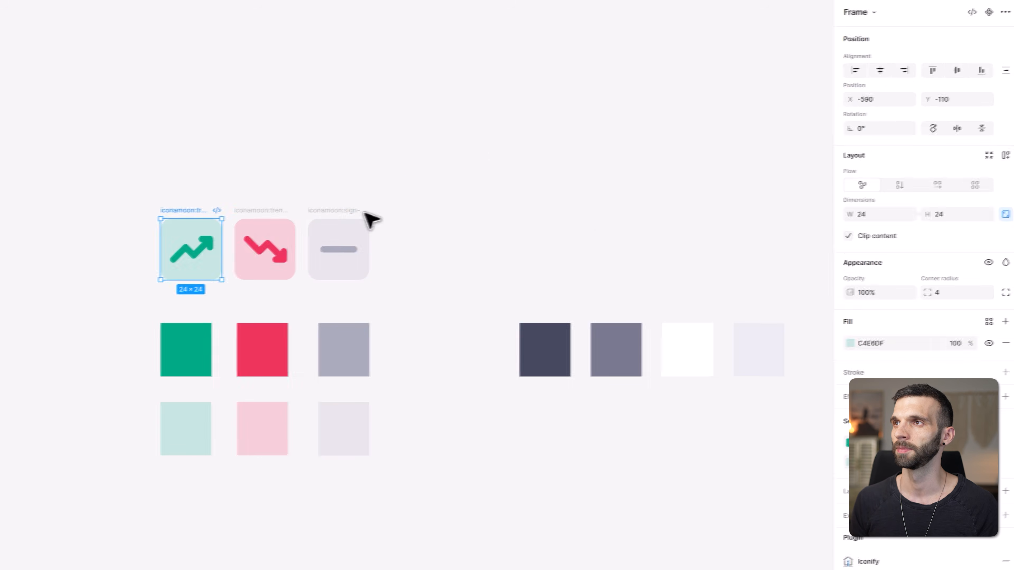
- Select the trend-up icon frame, search the plugins for "export svg" and run Export SVG to URI on it
click(285, 195)
click(190, 209)
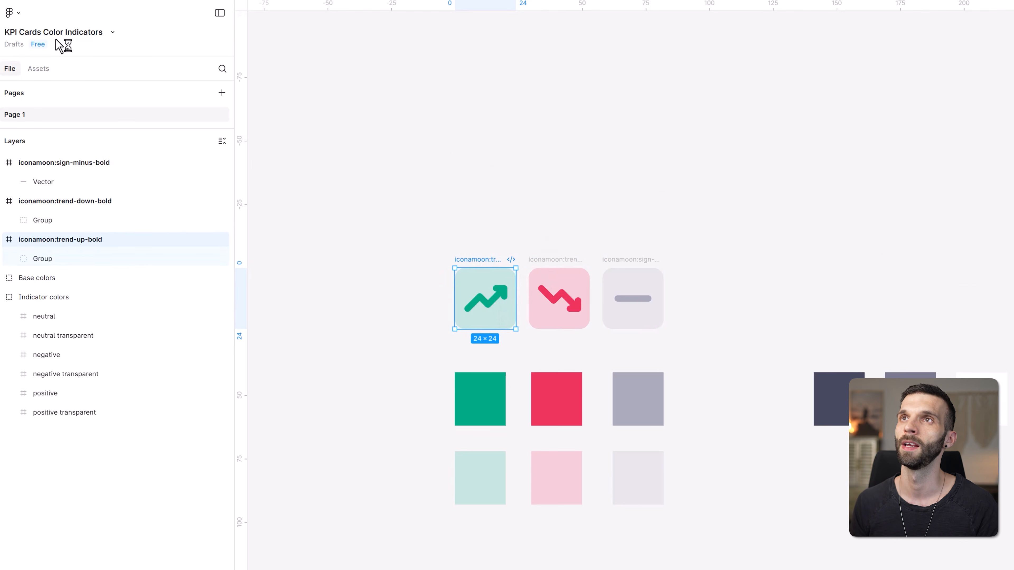
click(13, 12)
mouse_move(28, 68)
mouse_move(52, 176)
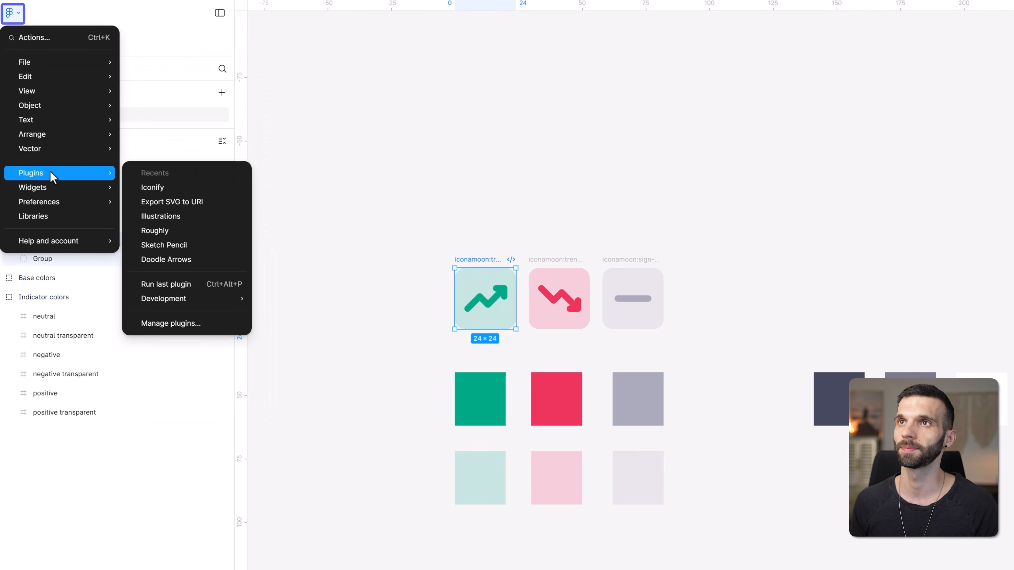
click(199, 326)
text(export svg)
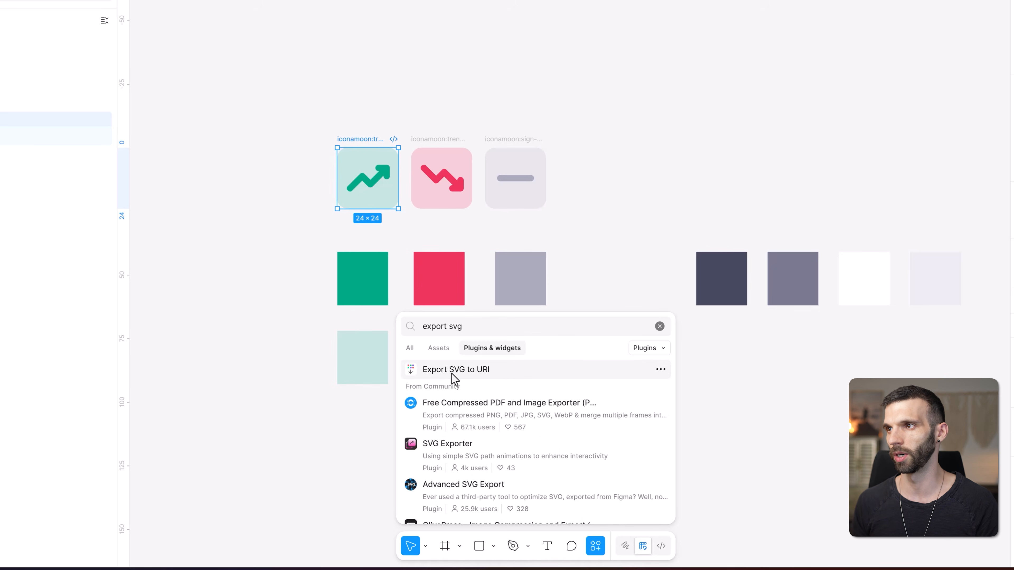
click(453, 370)
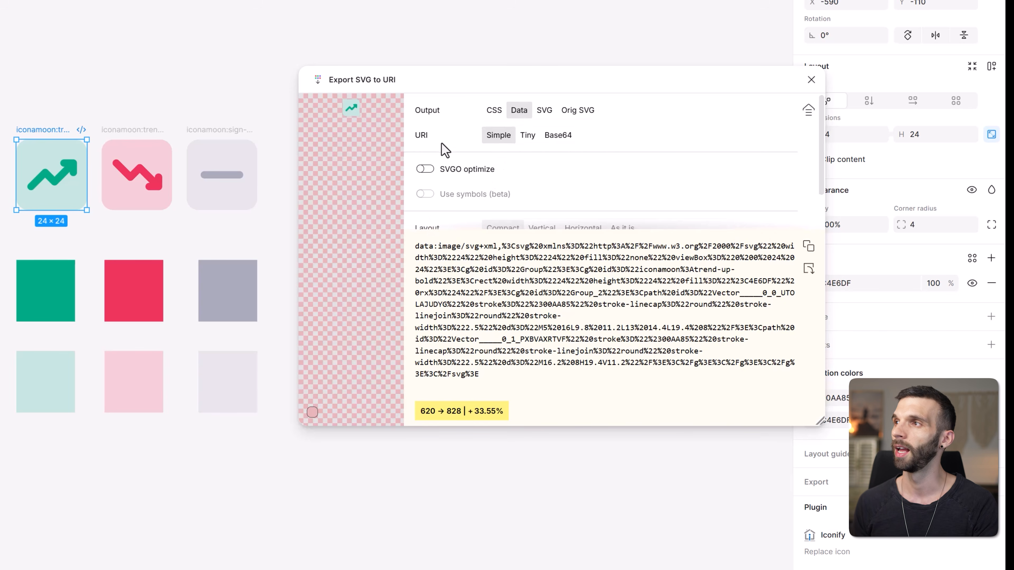
- Compare the Tiny and Simple URI formats for the trend-up icon, then copy its Data output in Simple format
click(527, 132)
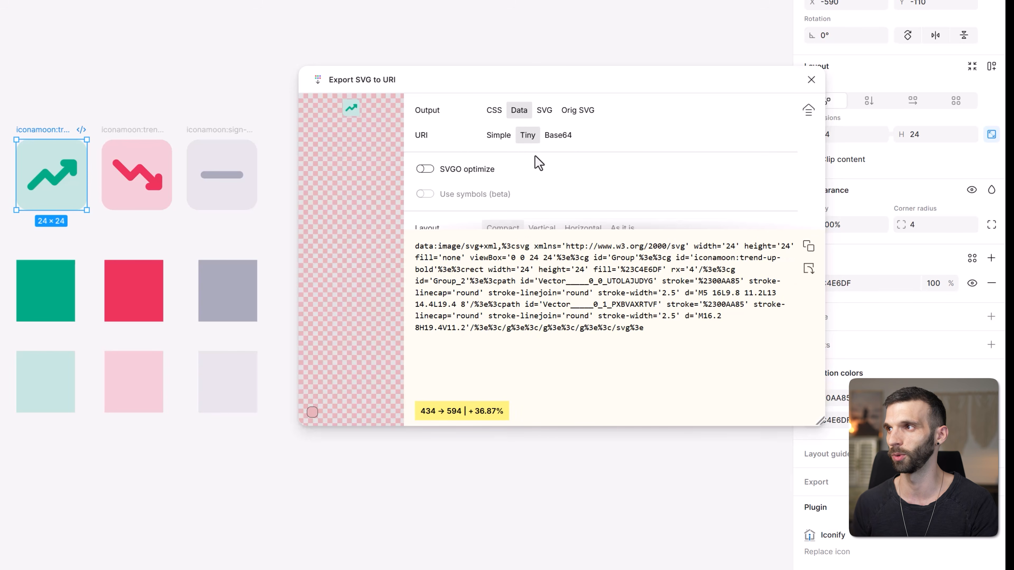
click(498, 135)
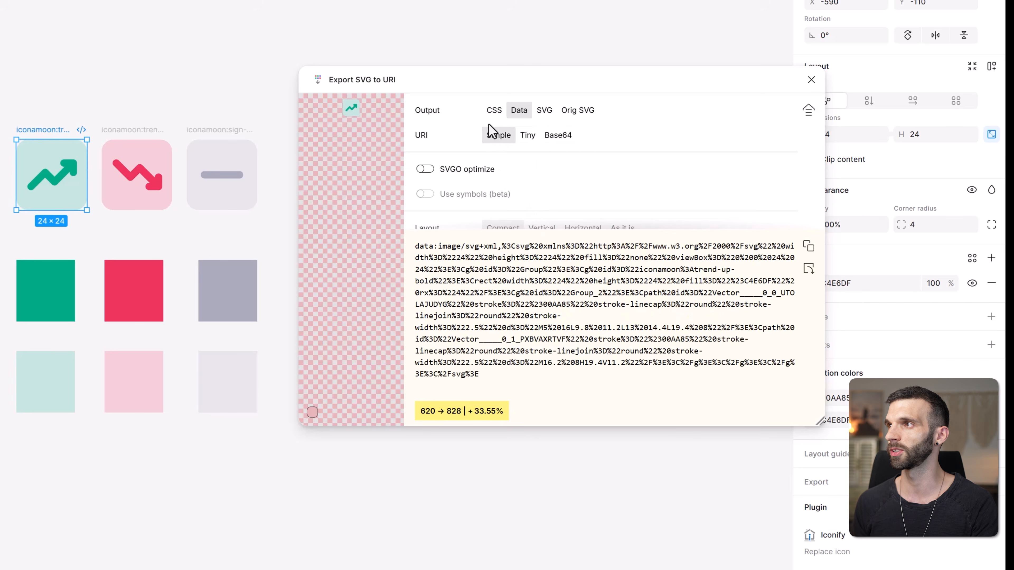
click(809, 248)
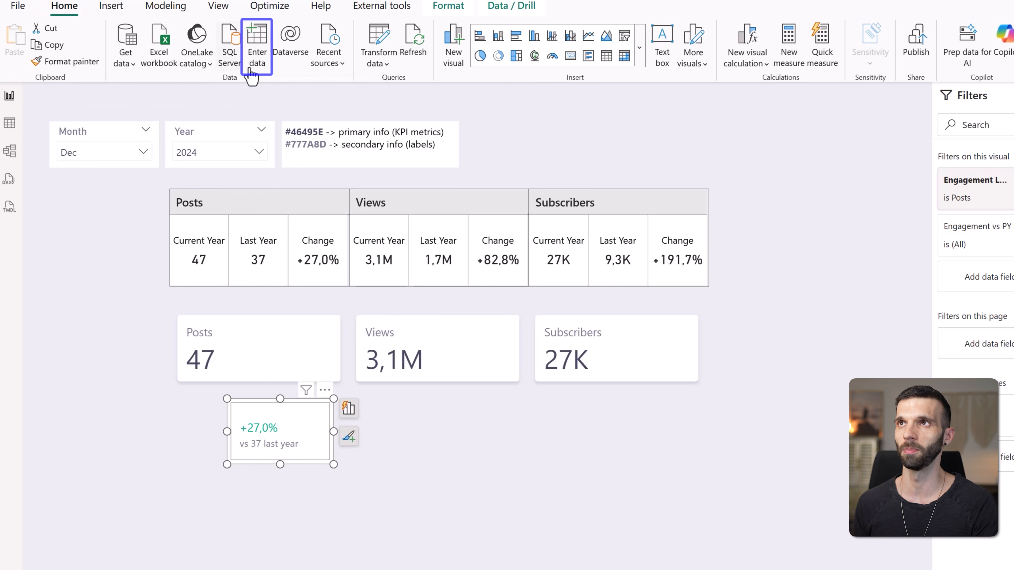
- Switch to Power BI, start a new manually entered table and name its first column Icon
click(264, 63)
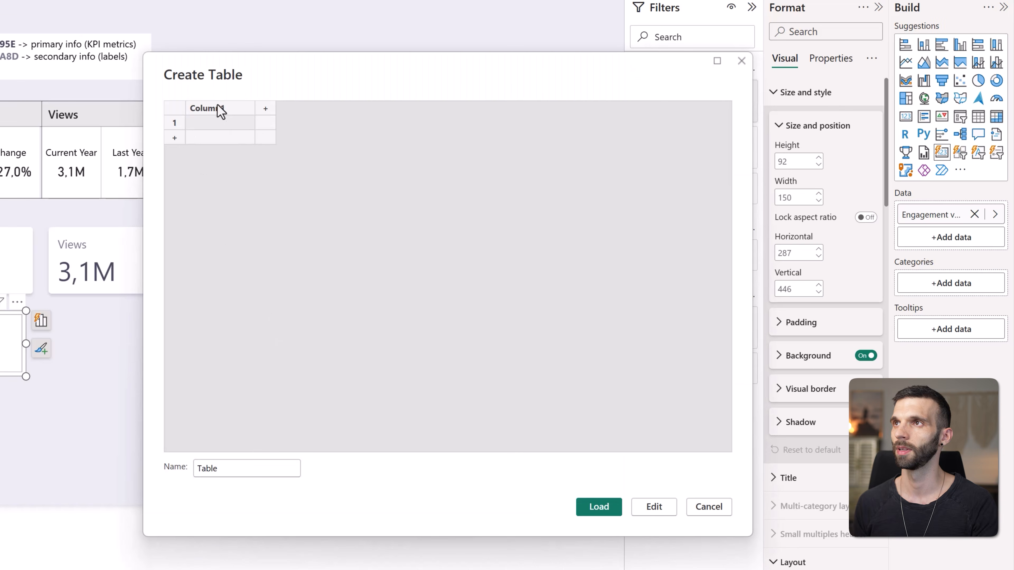
double_click(530, 197)
key(BackSpace)
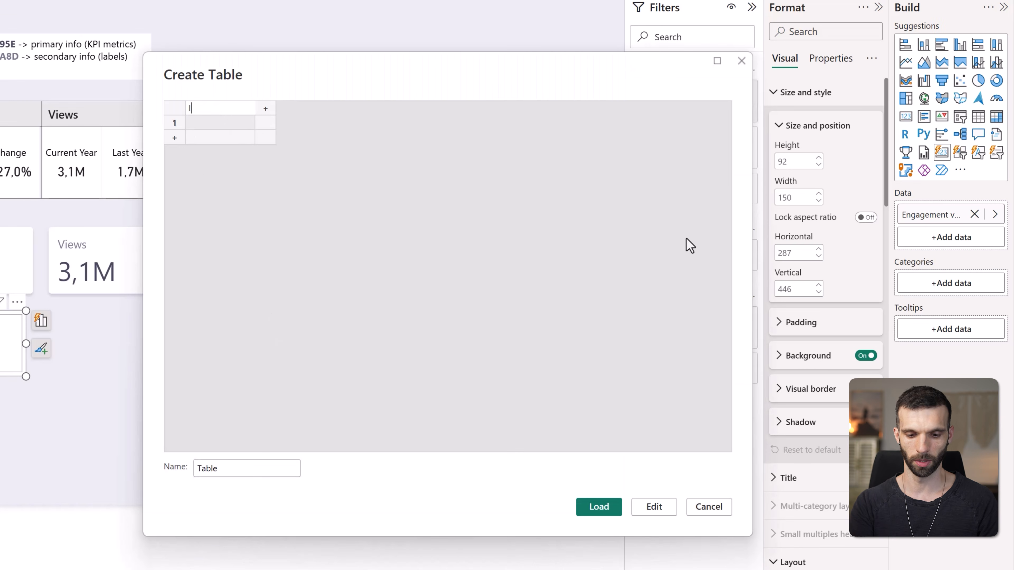
click(204, 125)
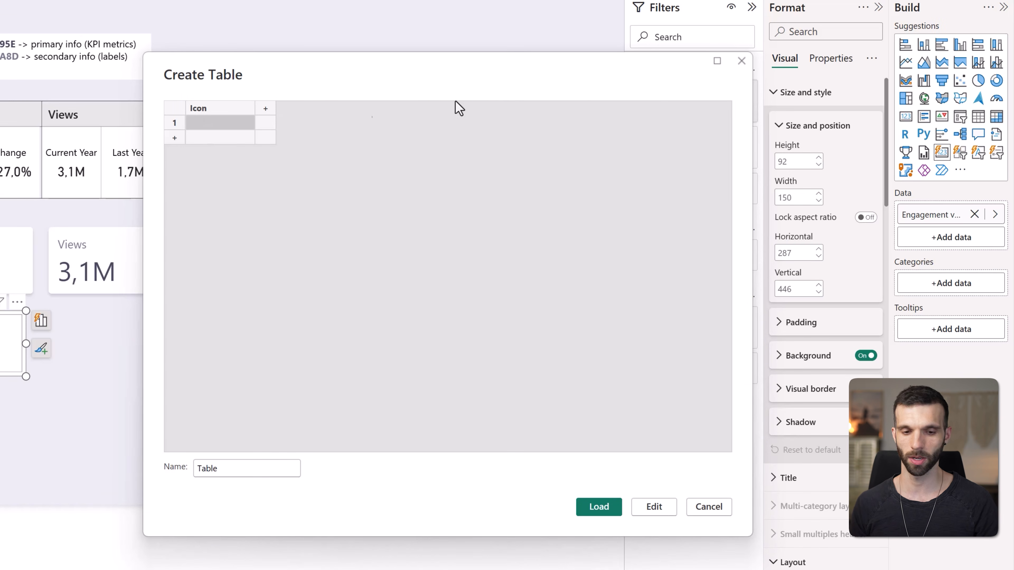
- Fill the Icon column with Positive, Negative and Neutral, and delete the extra blank fourth row
text(Positive)
key(Return)
text(Negati)
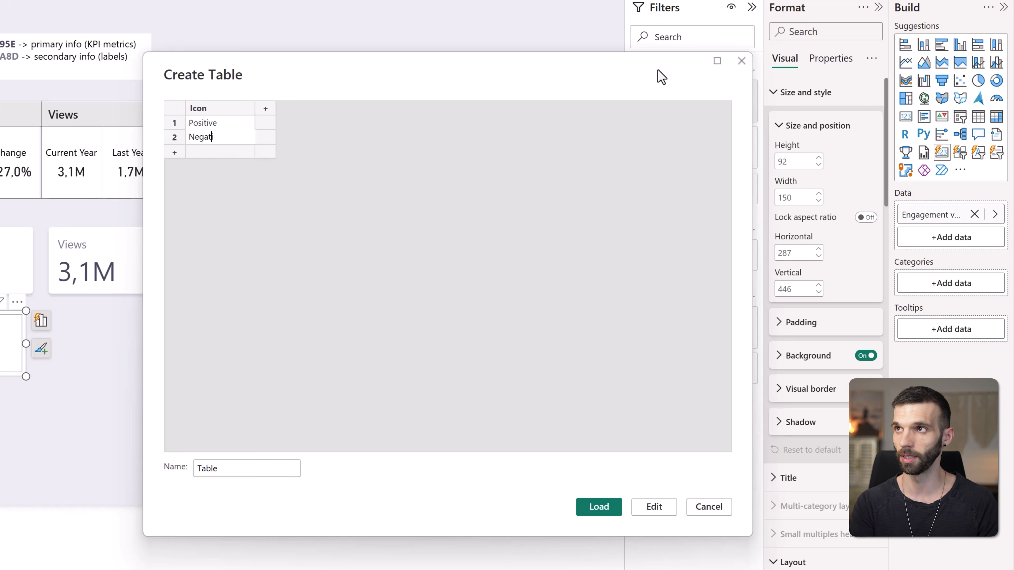
text(ve)
key(Return)
text(N)
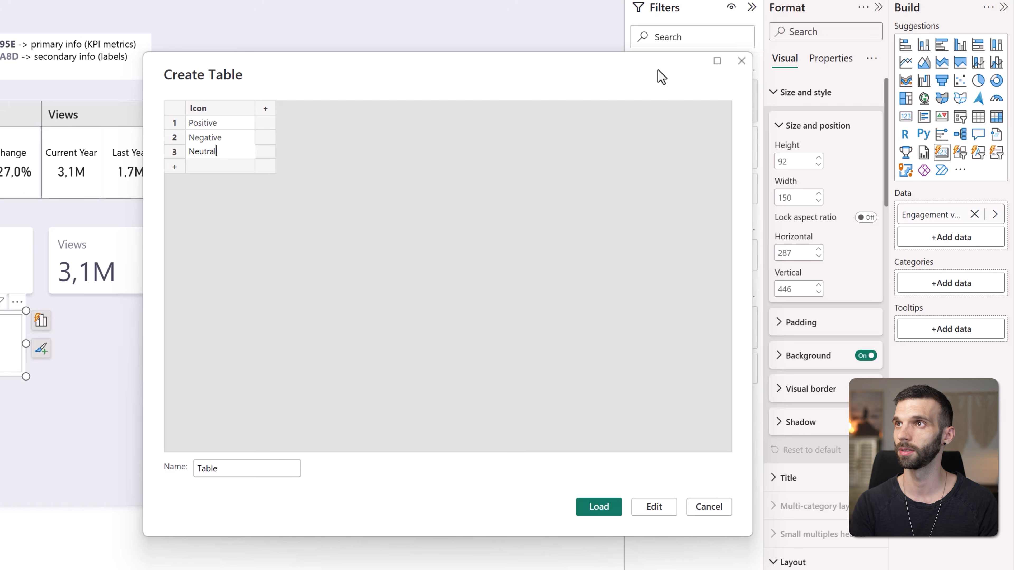
text(eutral)
key(Return)
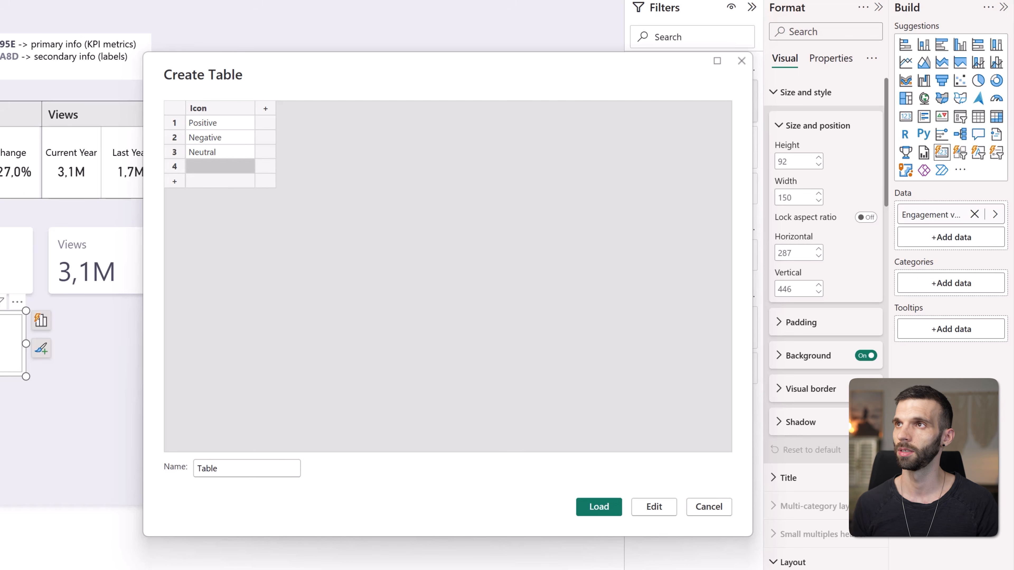
right_click(175, 166)
click(209, 229)
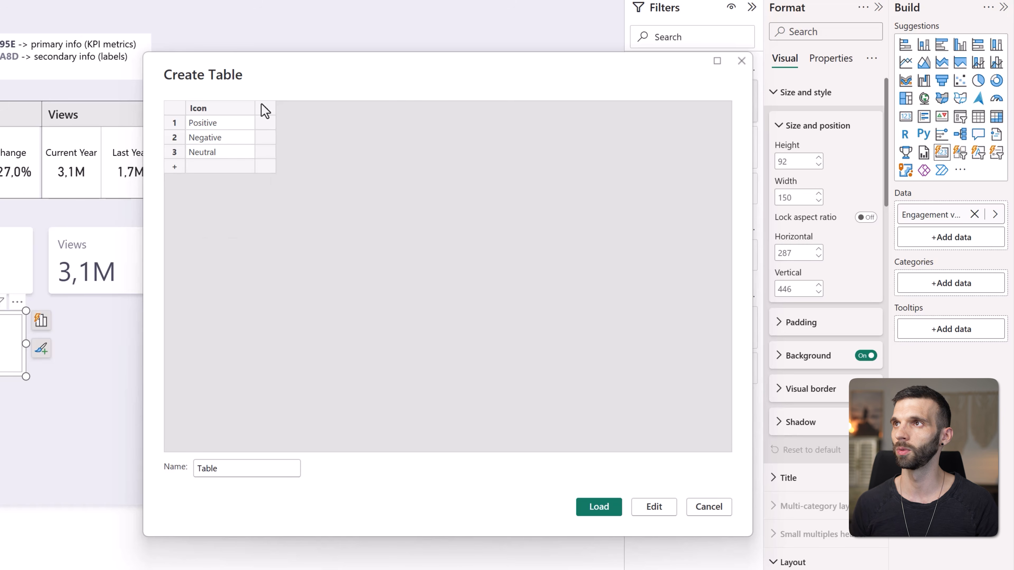
- Add an Icon Sort column that numbers the Positive, Negative and Neutral rows 1, 2 and 3
click(265, 106)
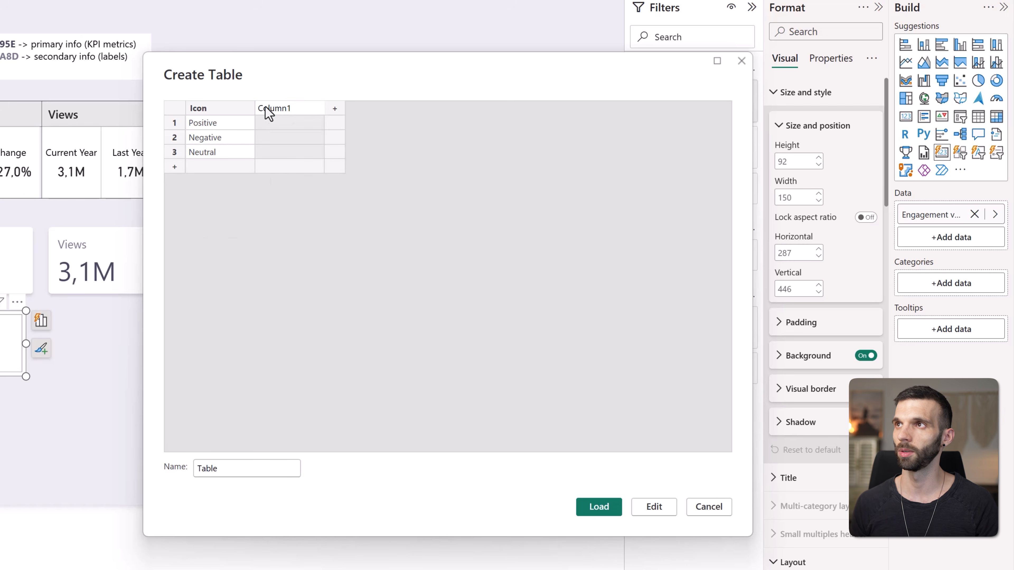
text(Icon S)
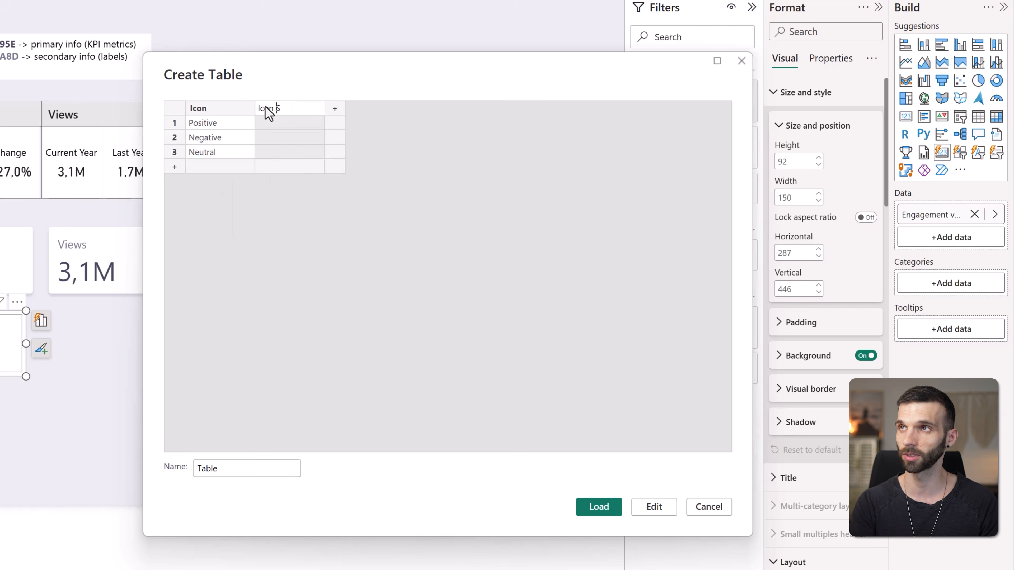
text(ort)
click(298, 126)
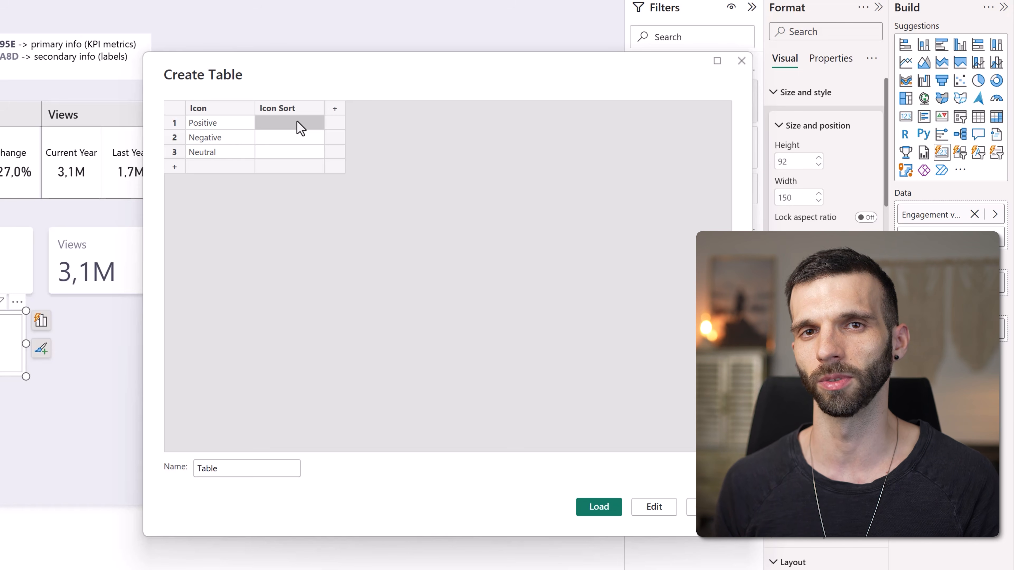
text(1)
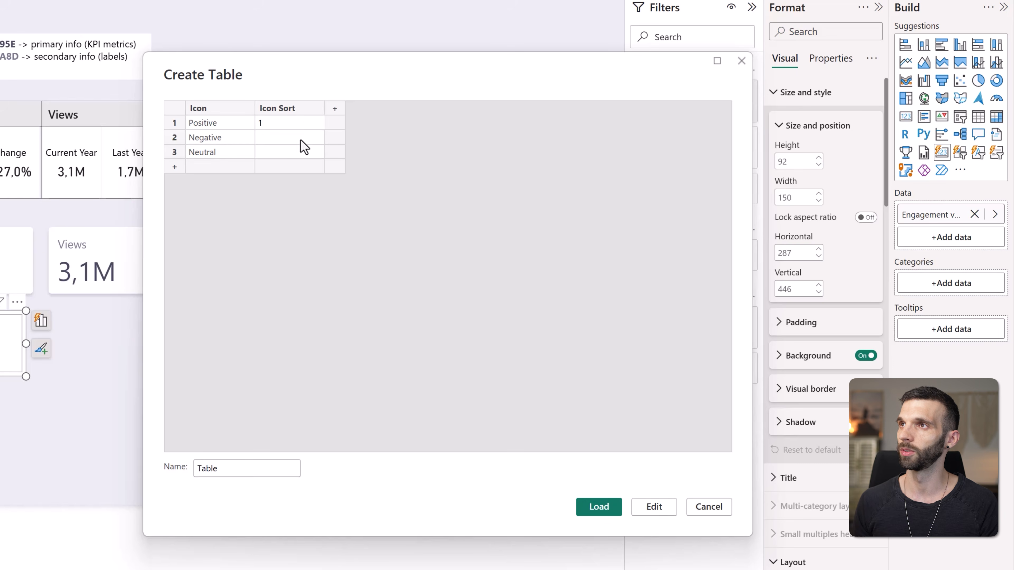
- Add an Icon URL column and paste each matching trend icon's Simple data URI from Figma's Export SVG to URI plugin into its row
click(334, 106)
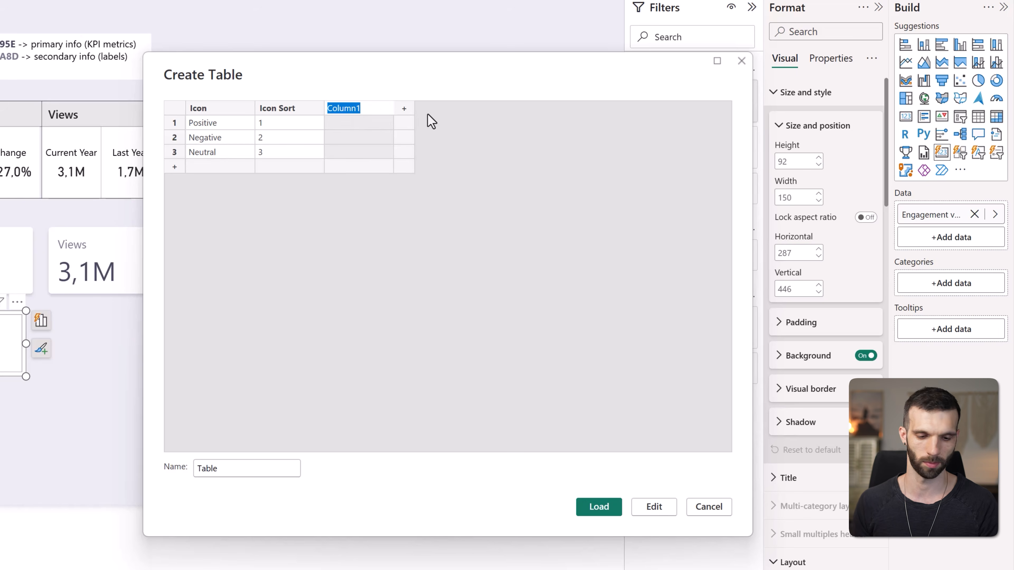
text(Icon URL)
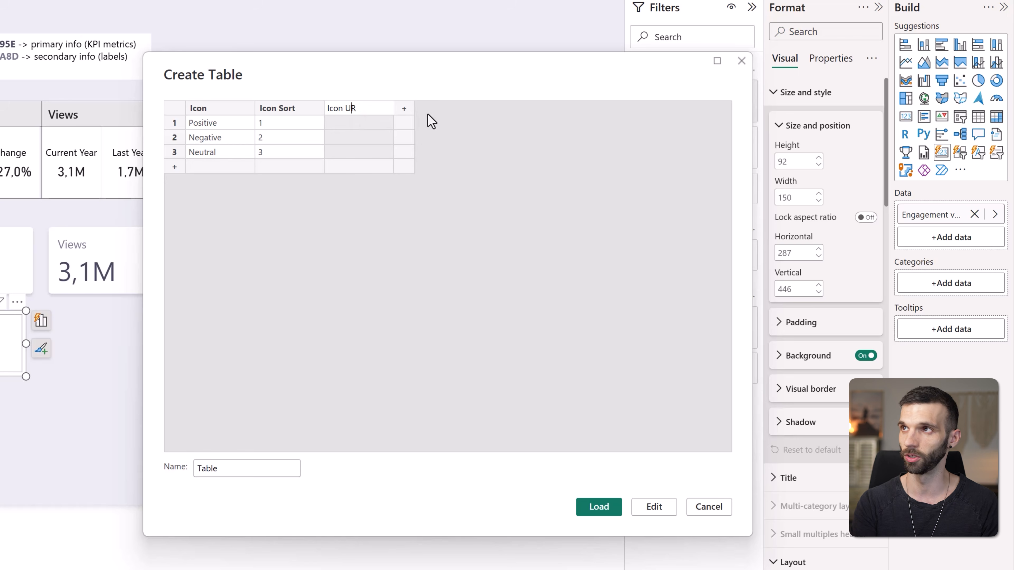
click(345, 127)
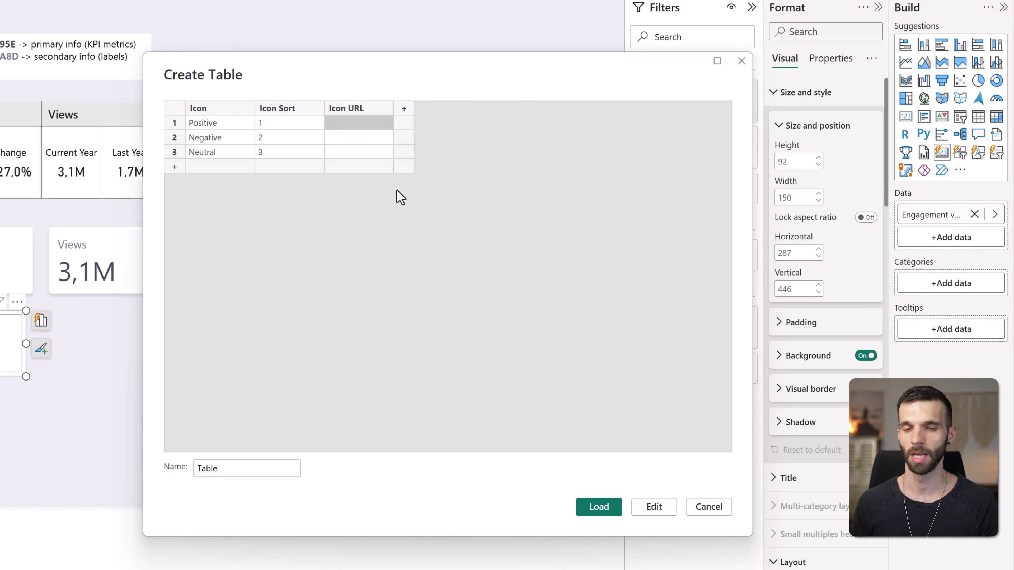
key(ctrl+v)
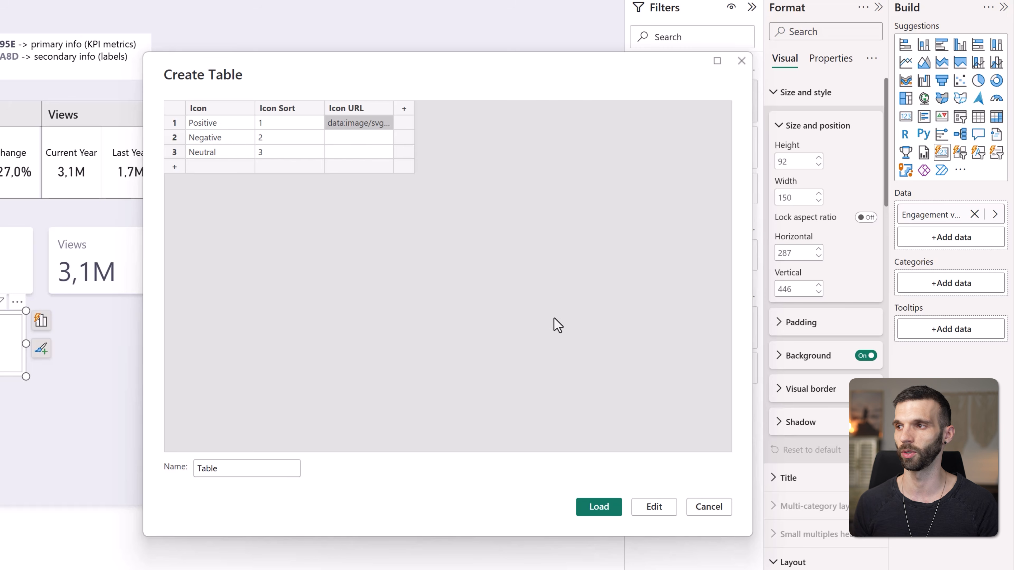
click(346, 138)
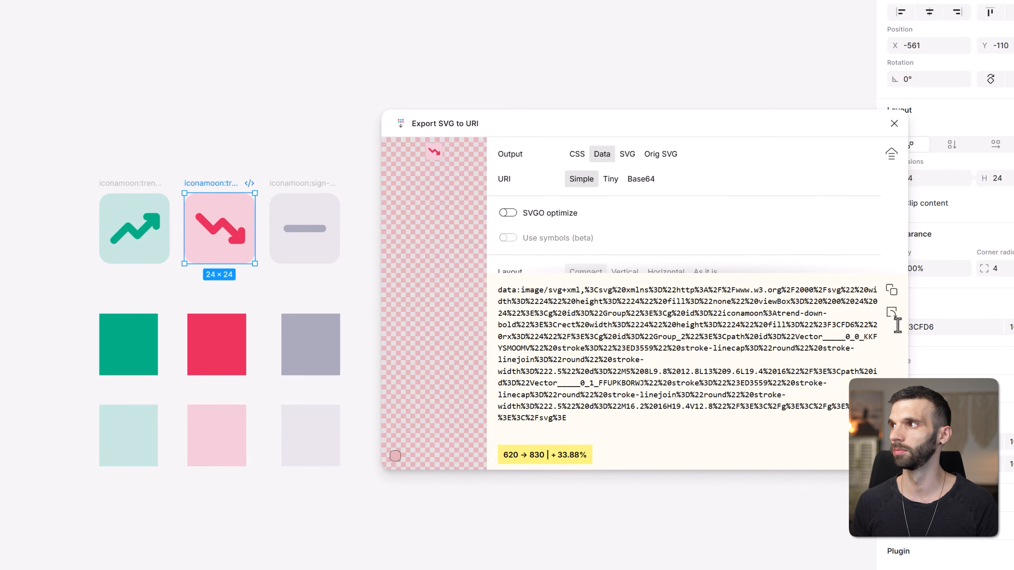
click(891, 289)
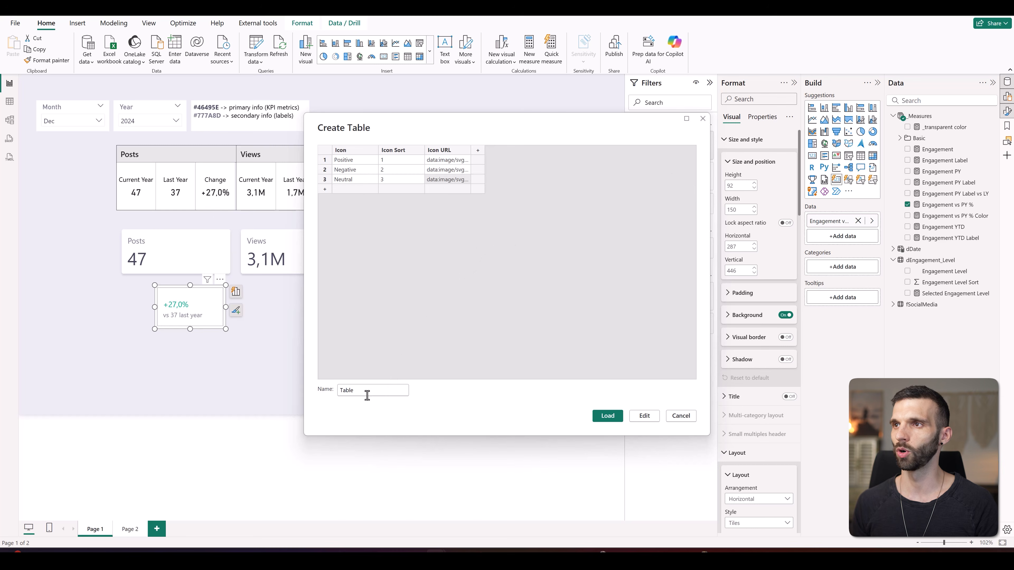
- Name the new table dIconTrend and load it into the model
double_click(367, 395)
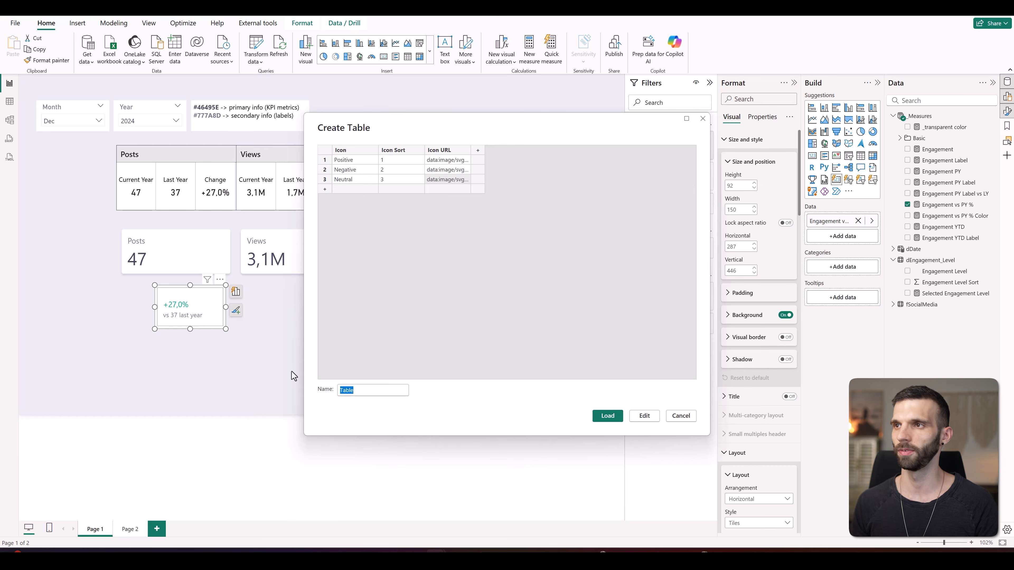
text(dl)
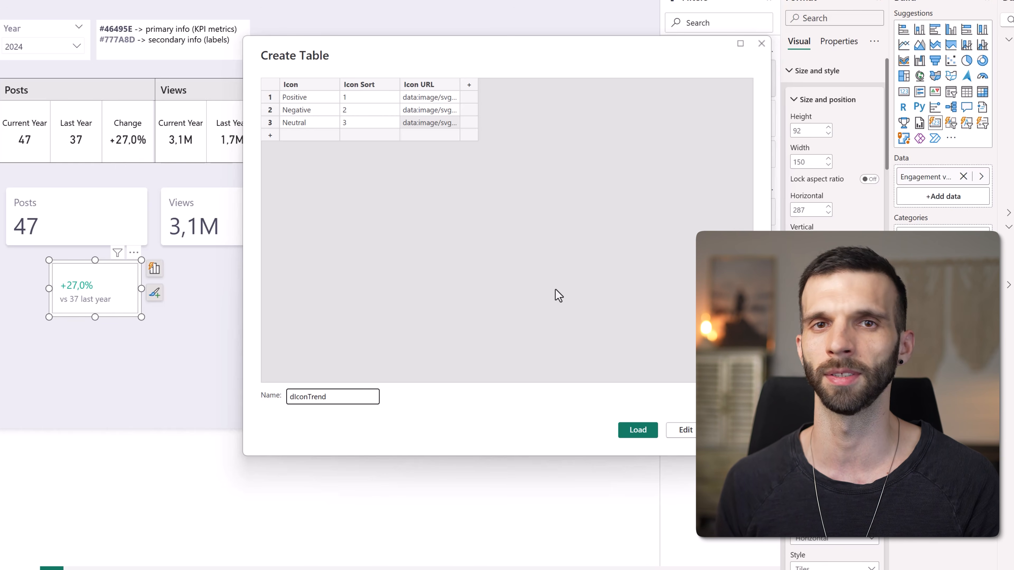
click(631, 437)
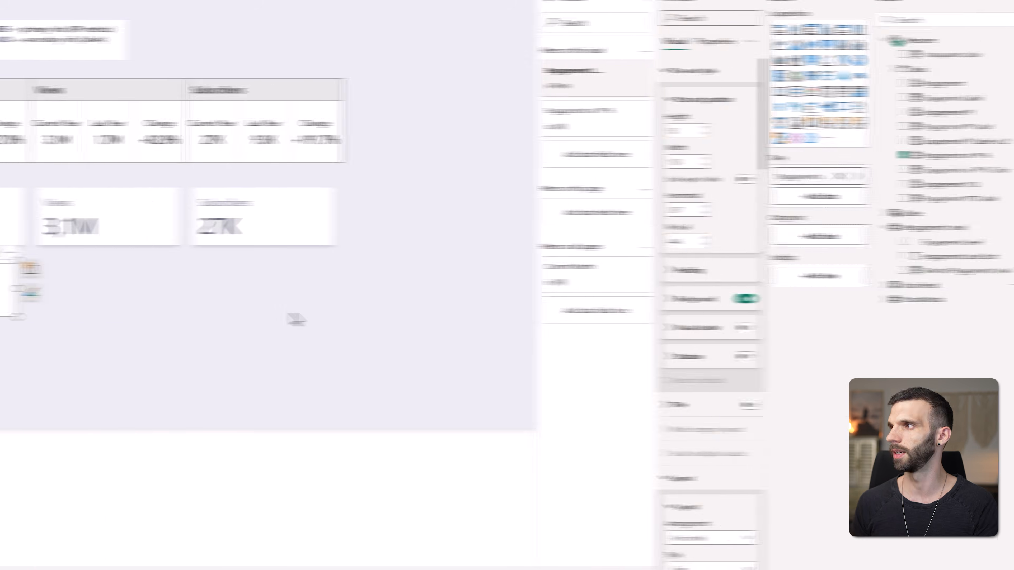
- Expand the dIconTrend table, open the Engagement vs PY % Color measure and copy its entire DAX formula
click(865, 288)
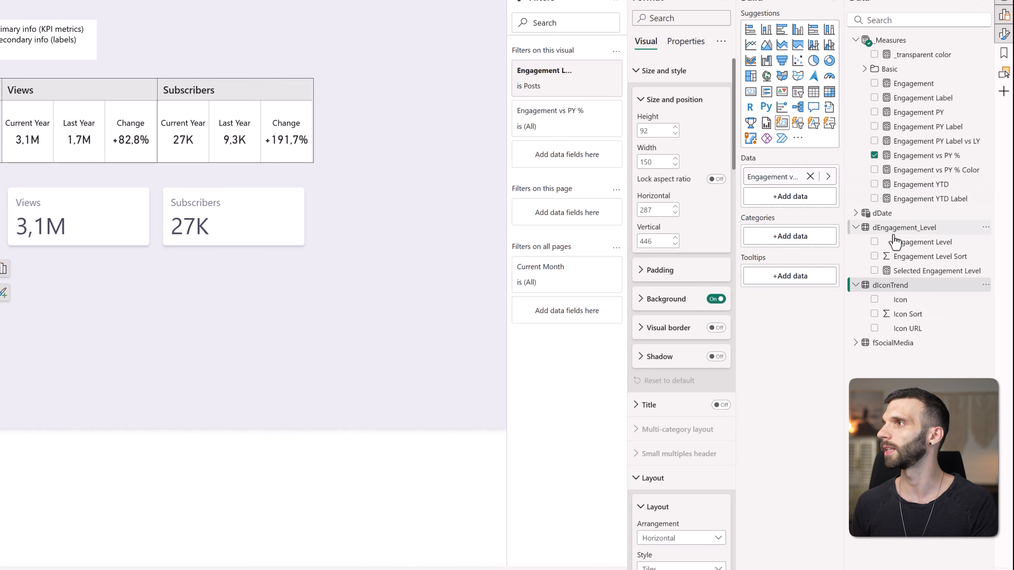
click(912, 170)
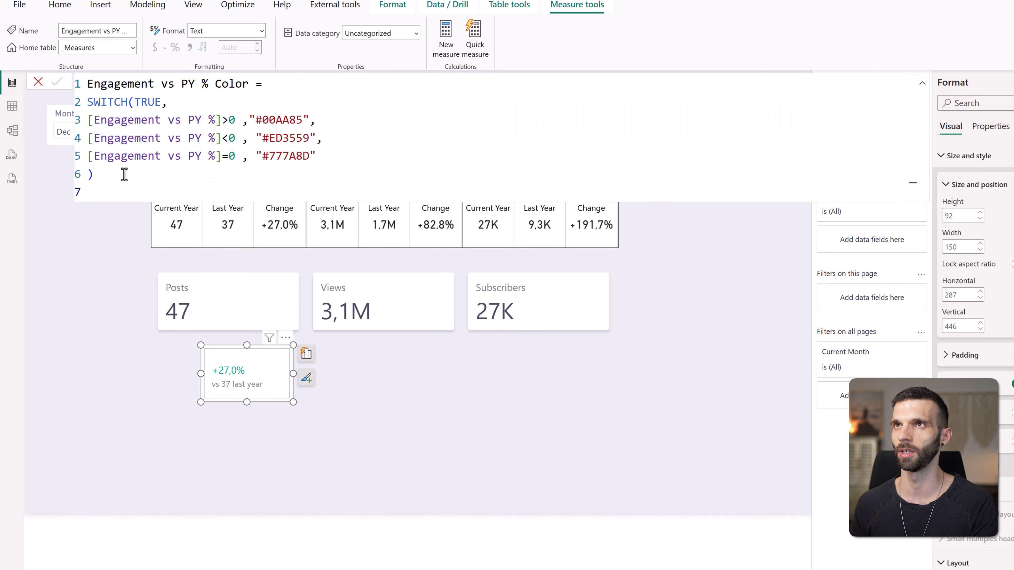
drag(124, 175, 45, 72)
key(ctrl+c)
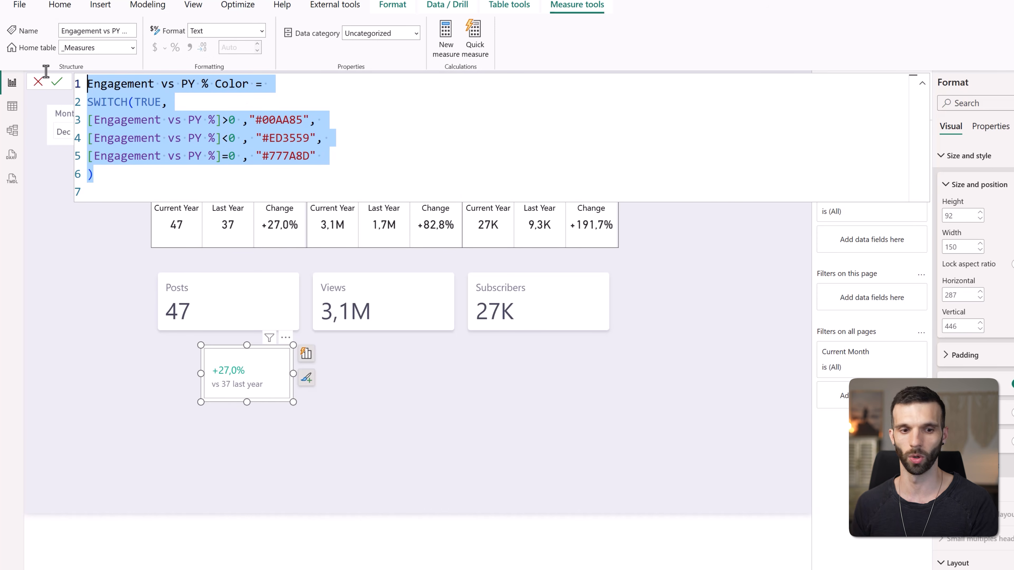
- Create a new measure in the _Measures table from the copied color formula and name it Trend Icon
right_click(890, 262)
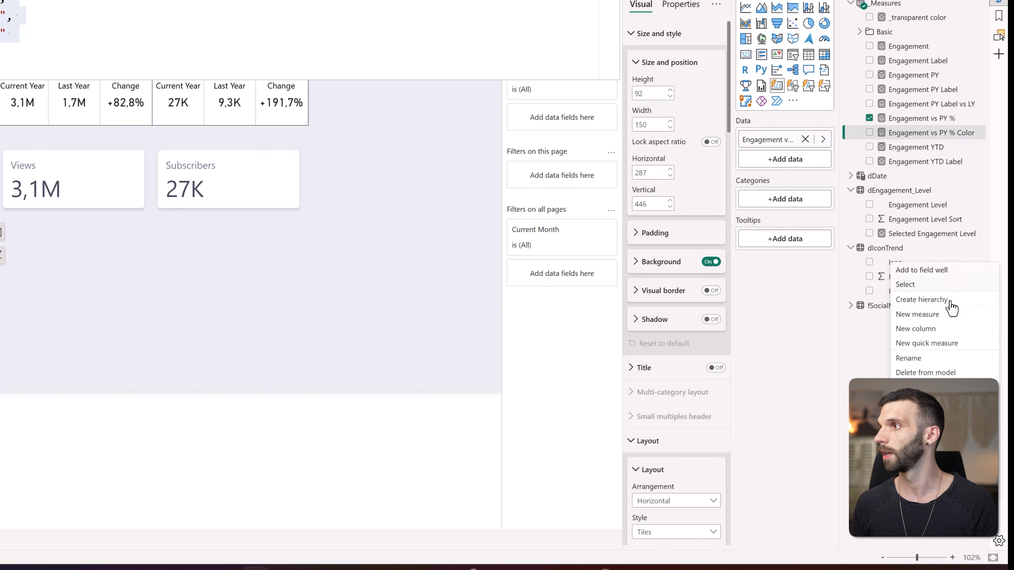
right_click(906, 131)
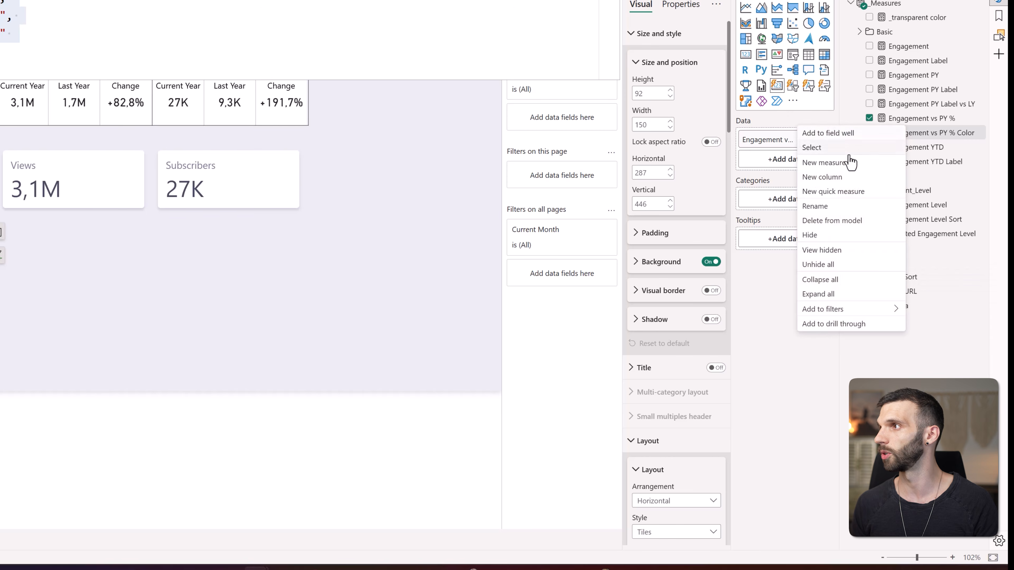
click(834, 162)
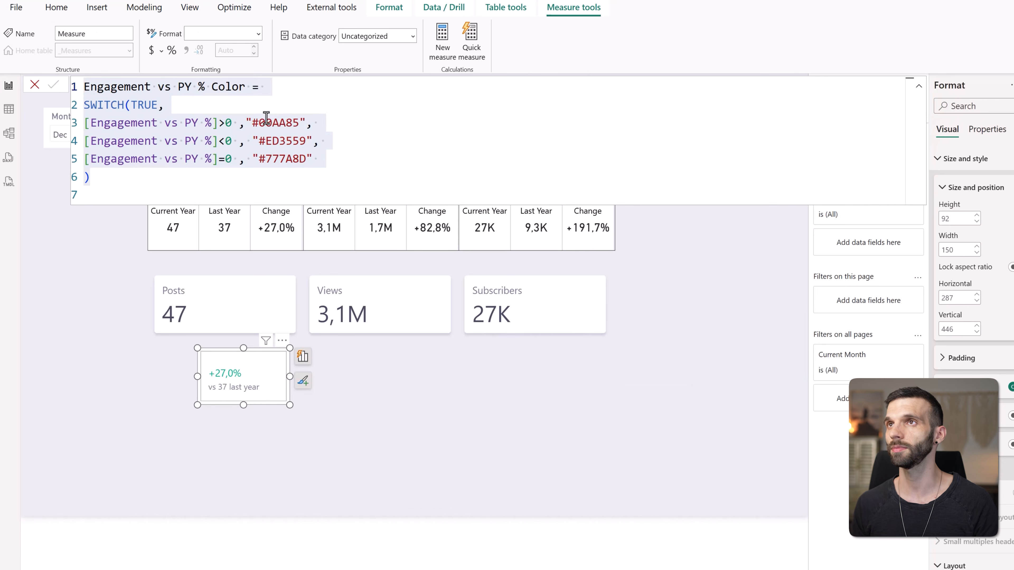
key(ctrl+v)
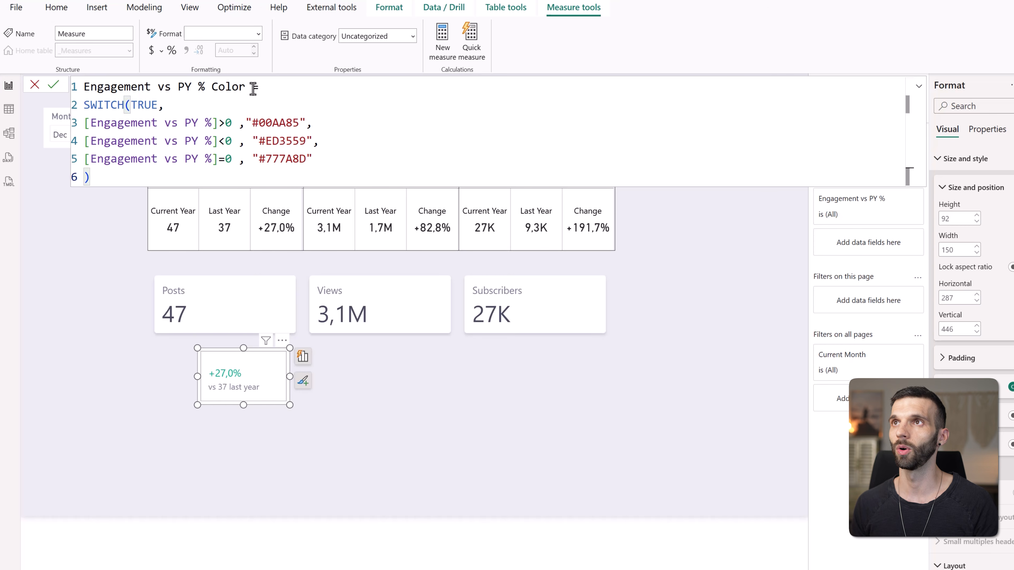
drag(245, 87, 69, 87)
text(Trend)
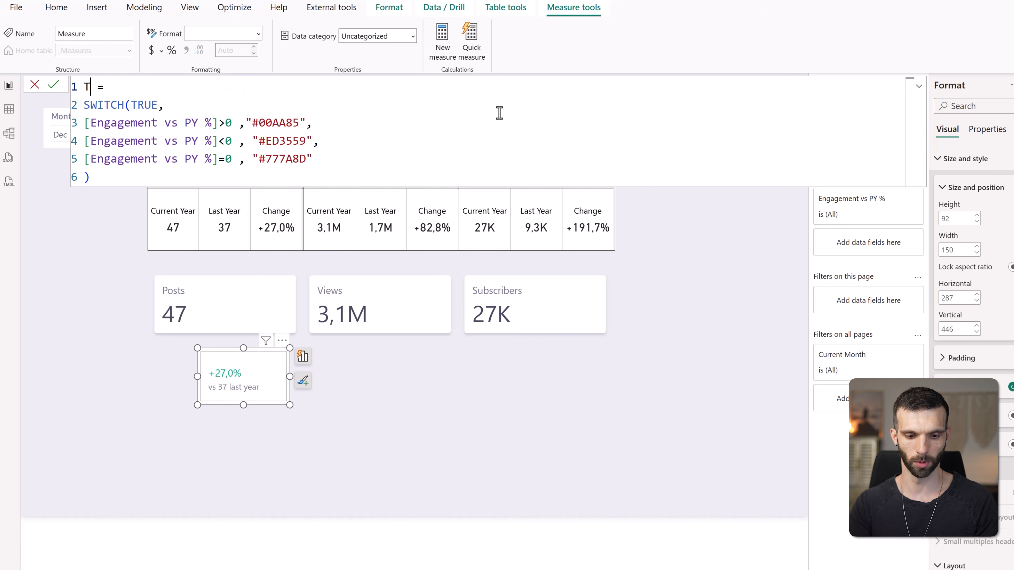
text( Icon)
- Store the SWITCH in a variable TrendDirection and replace its hex colors with "Positive" for >0, "Negative" for <0 and "Neutral" for =0
click(187, 87)
key(Return)
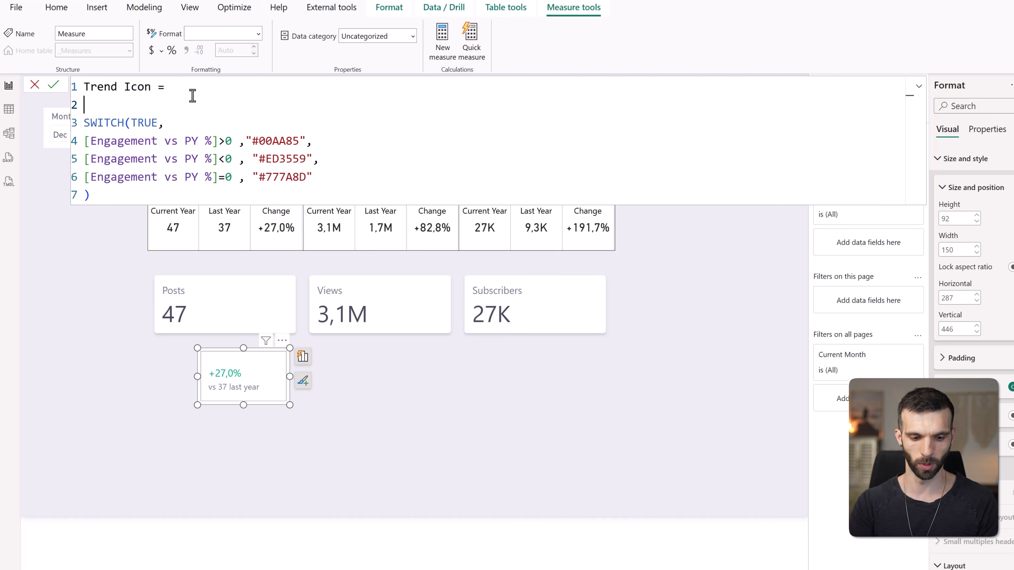
text(VAR TrendDirection =)
drag(251, 141, 299, 140)
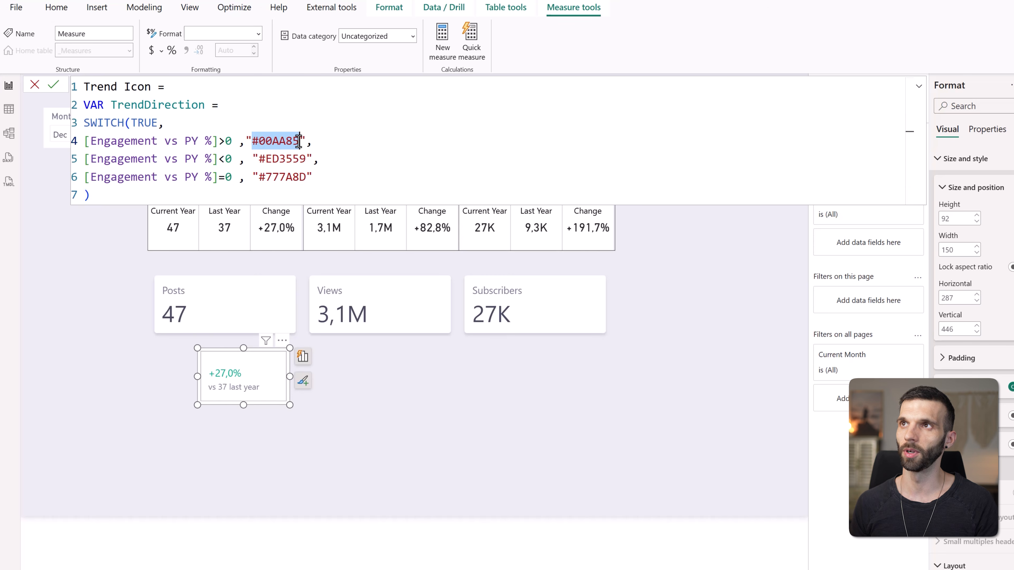
text(Posi)
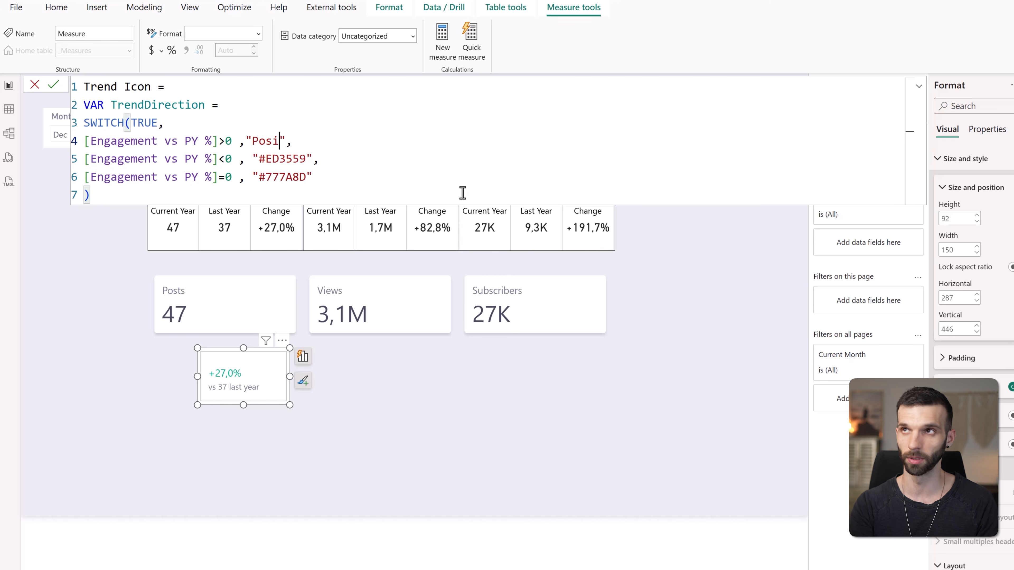
text(itive)
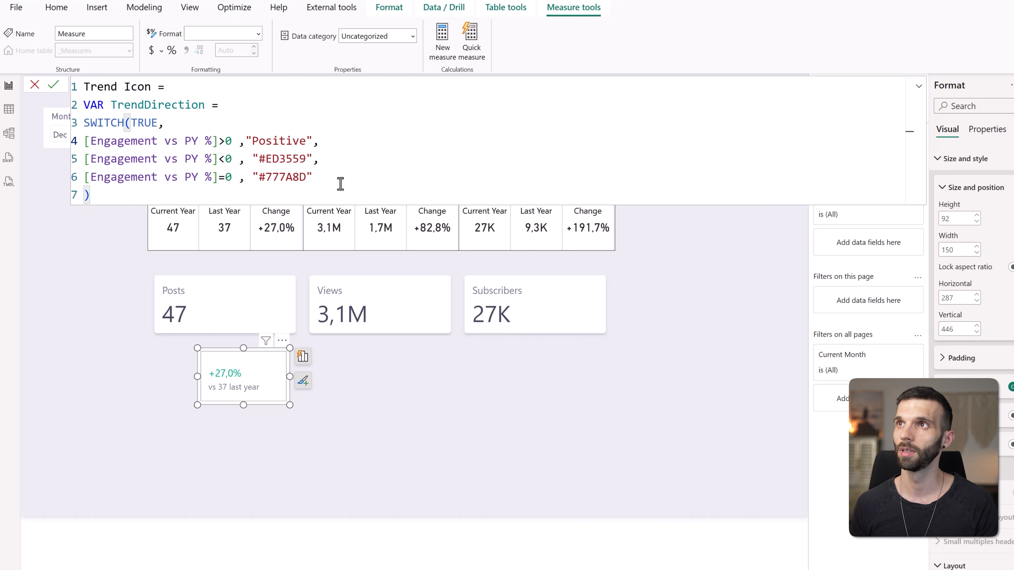
drag(306, 159, 260, 160)
text(Negative)
drag(306, 177, 260, 177)
text(Neutral)
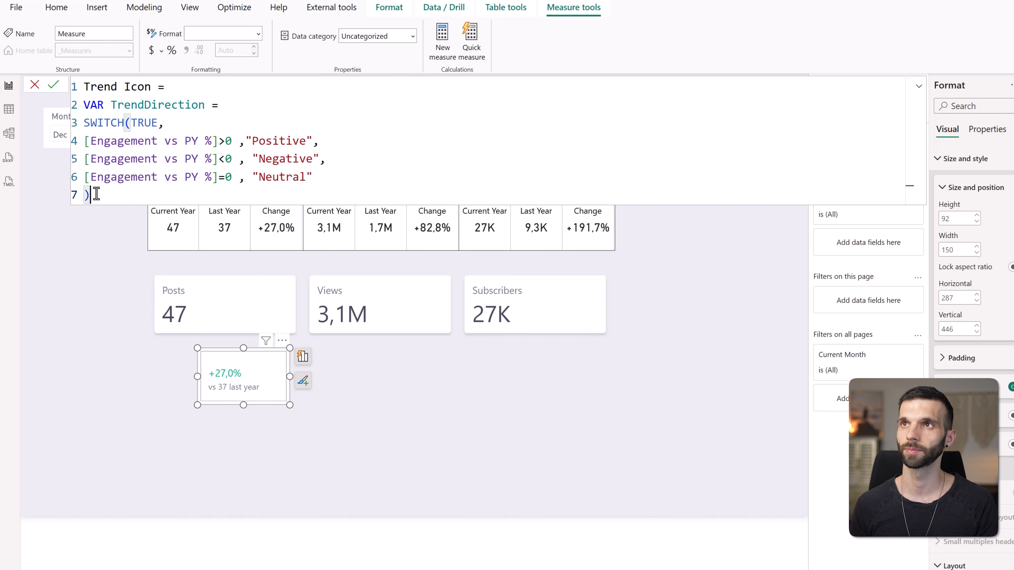
- Below the SWITCH, declare a variable TrendIcon beginning with CALCULATE(SELECTEDVALUE(dIconTrend[Icon URL]),
key(shift+Return)
key(shift+Return)
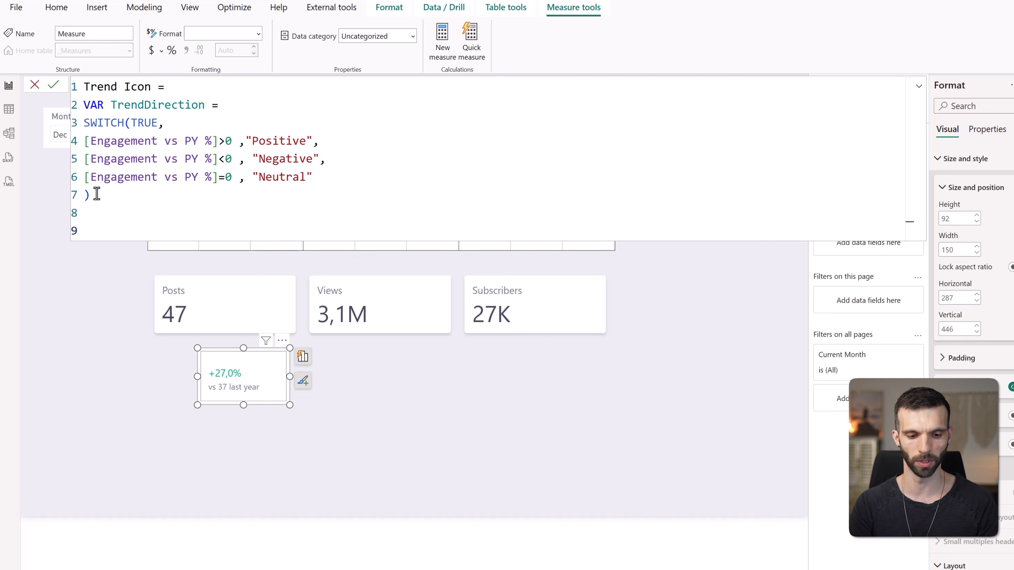
text(VAR Tre)
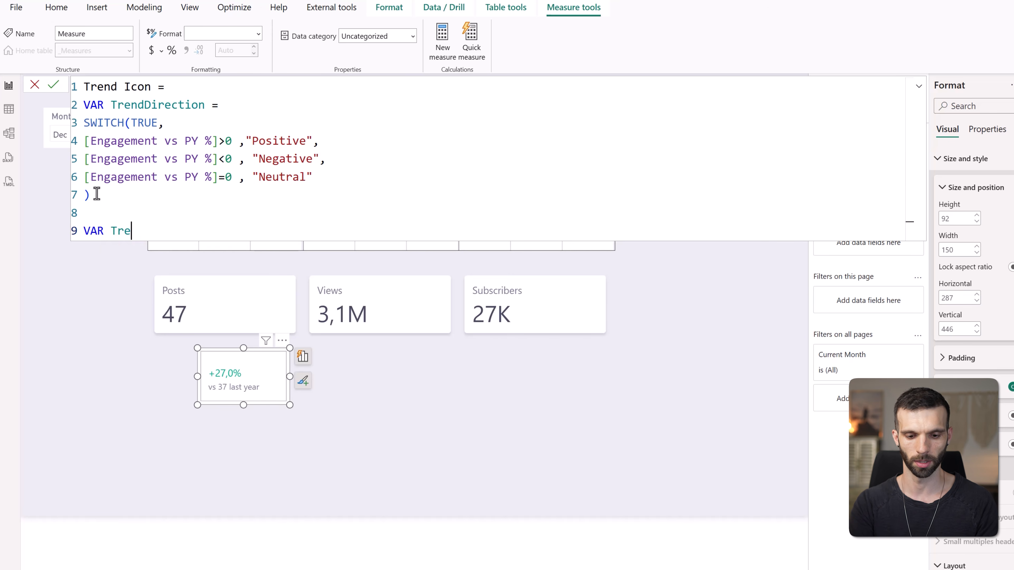
text(ndIcon =)
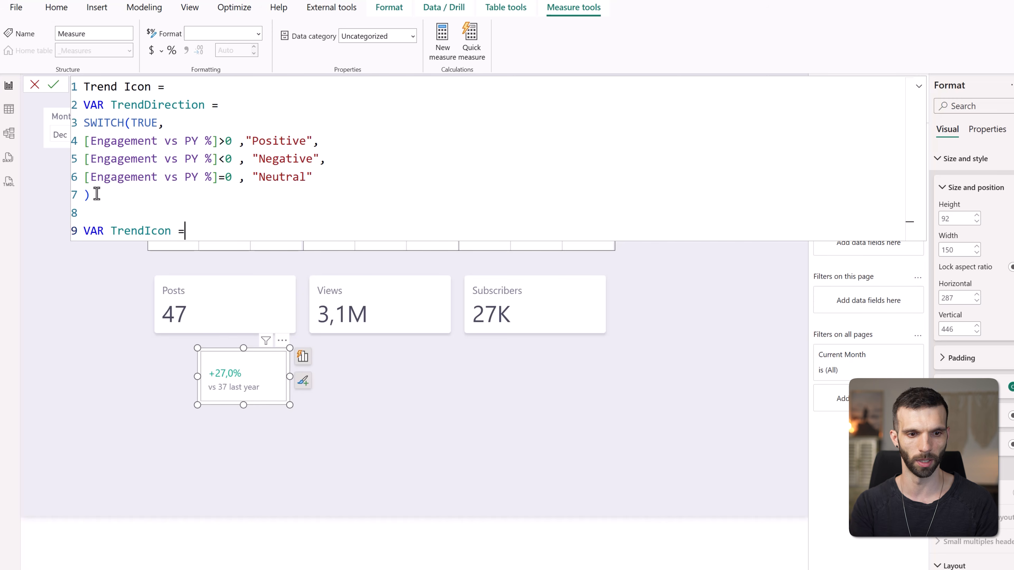
key(shift+Return)
text(CALCULATE()
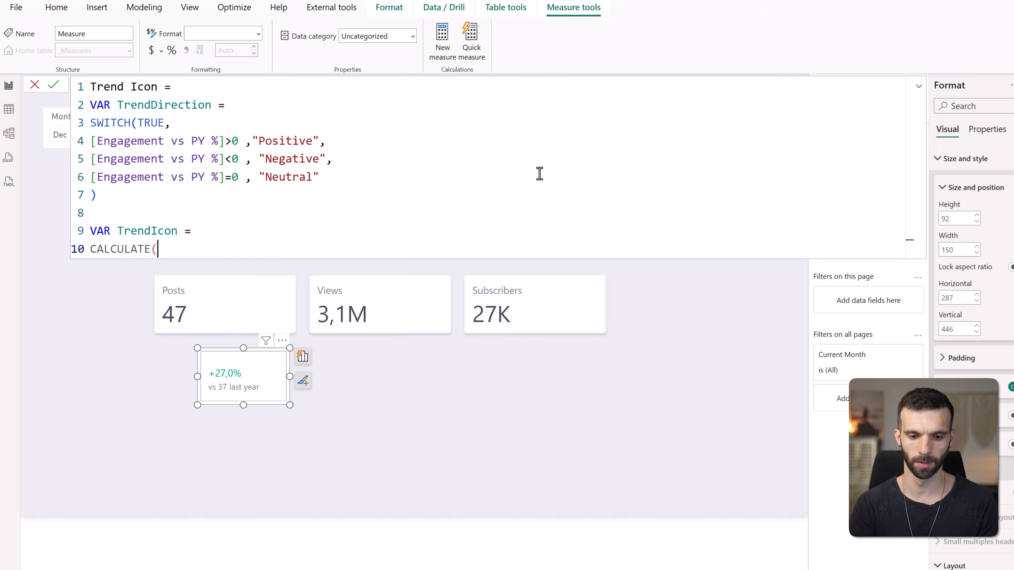
text(SE)
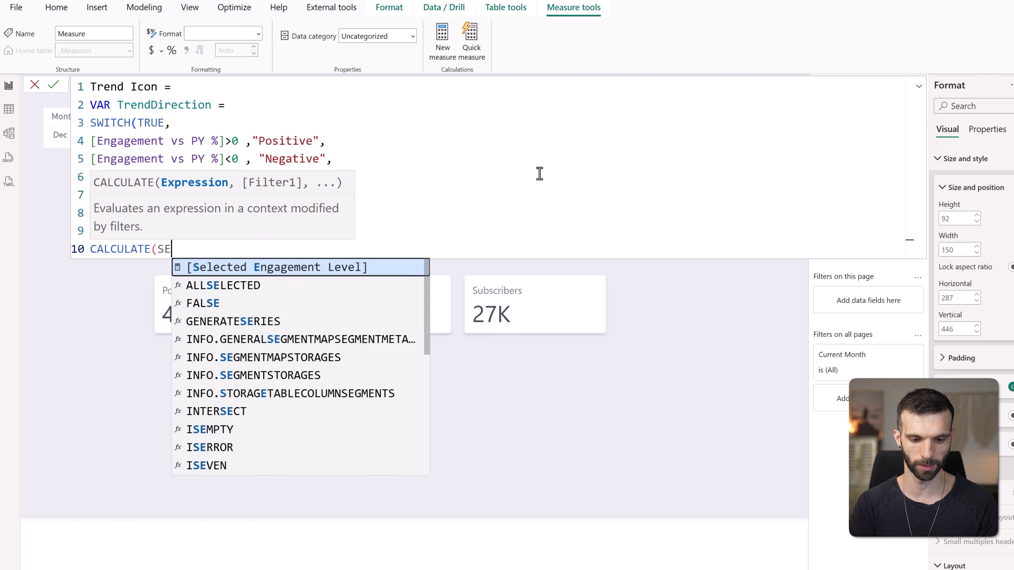
text(LECTEDVALUE()
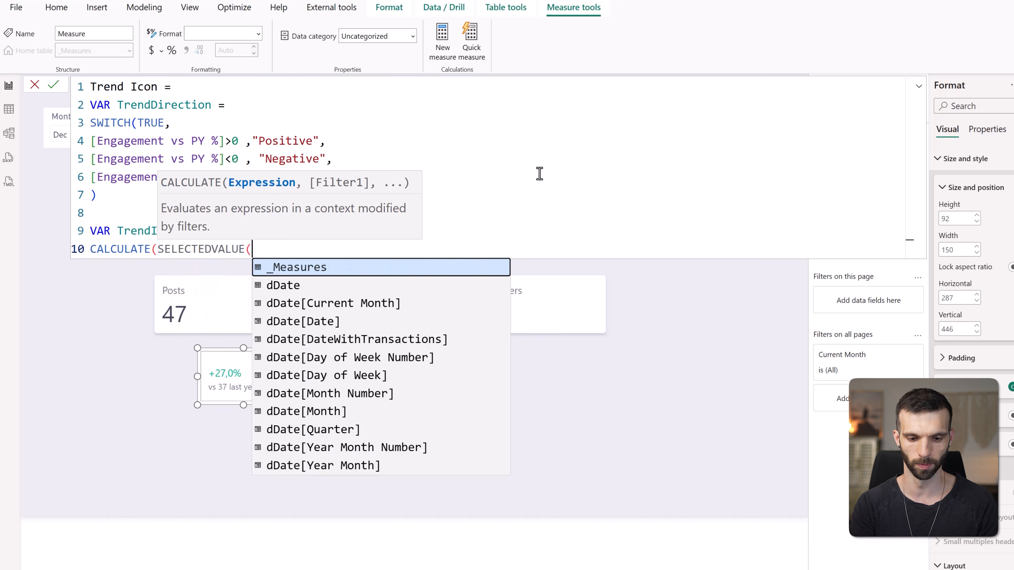
text(dIcon)
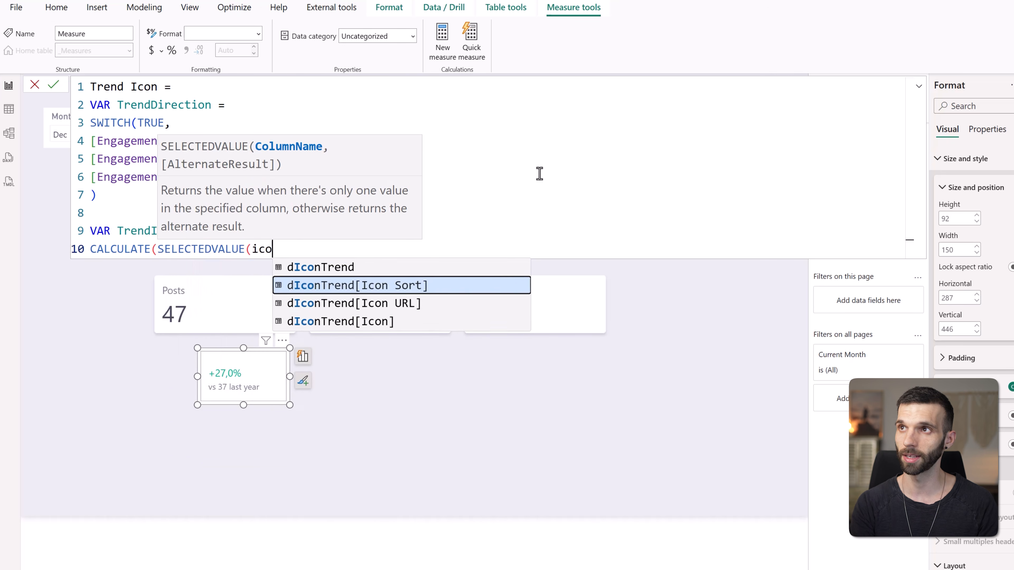
key(Down)
key(Tab)
text(), )
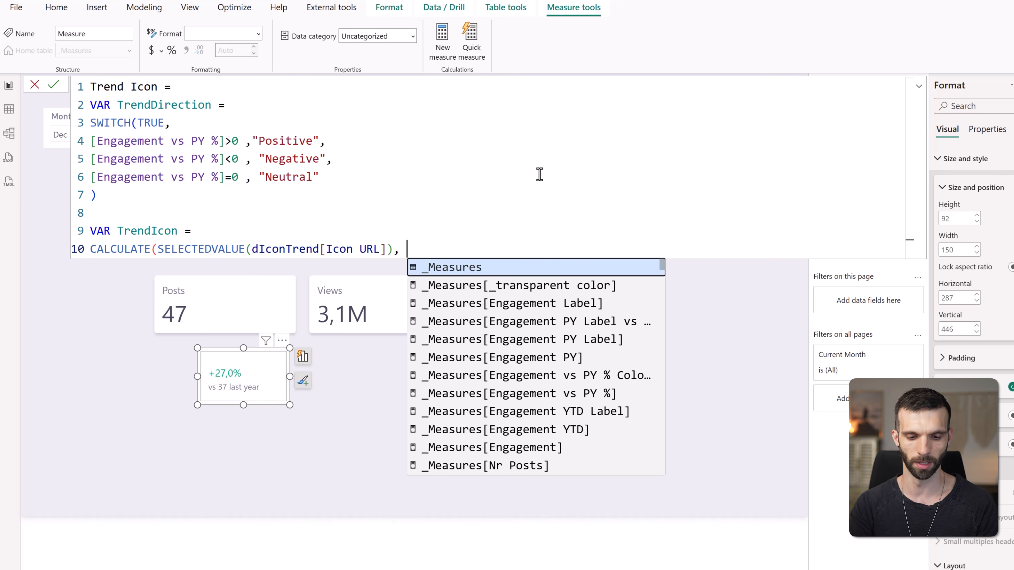
- Add the filter dIconTrend[Icon] = TrendDirection to the CALCULATE expression
text(icon)
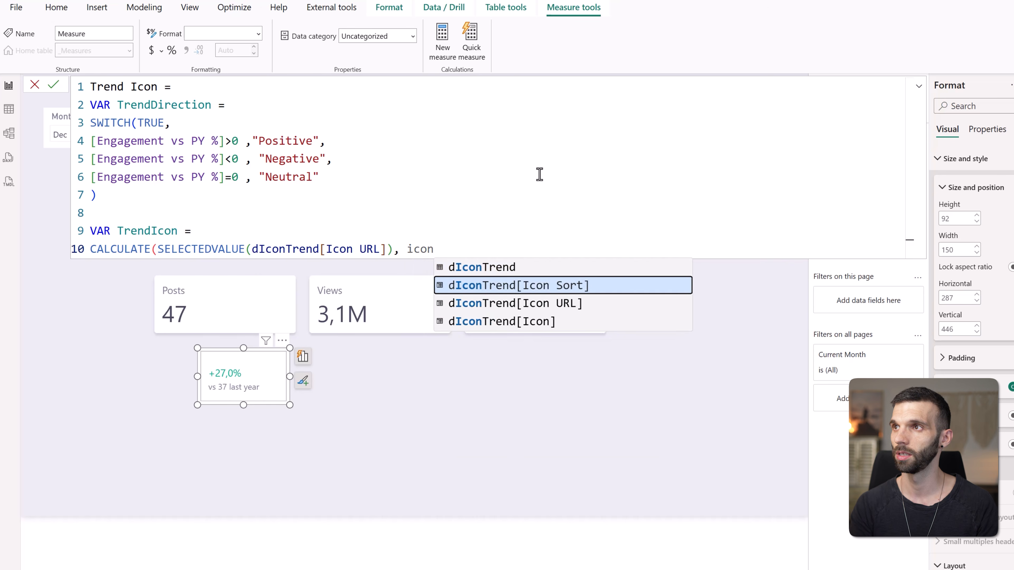
key(Down)
key(Down)
key(Tab)
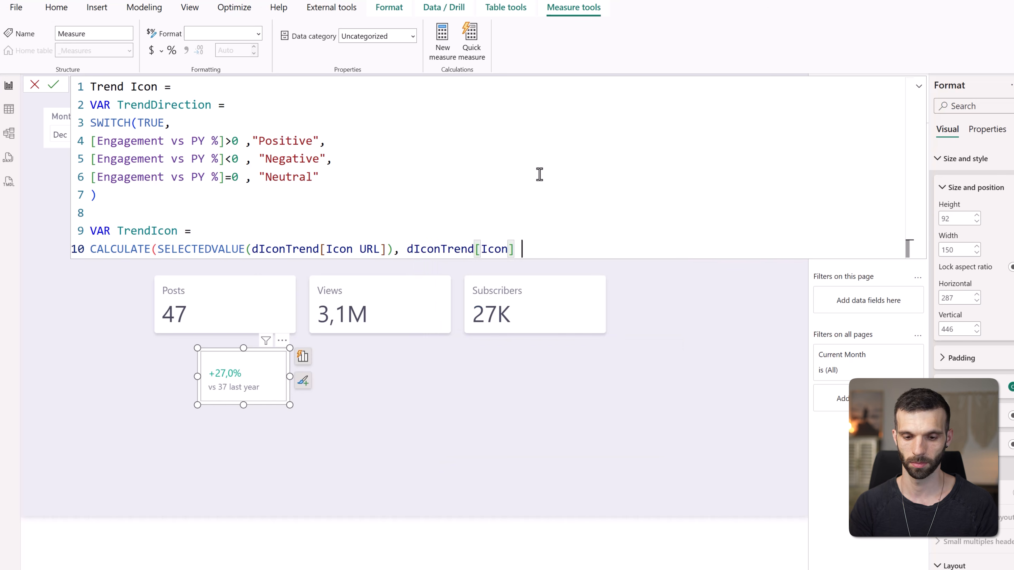
text(= Trendd)
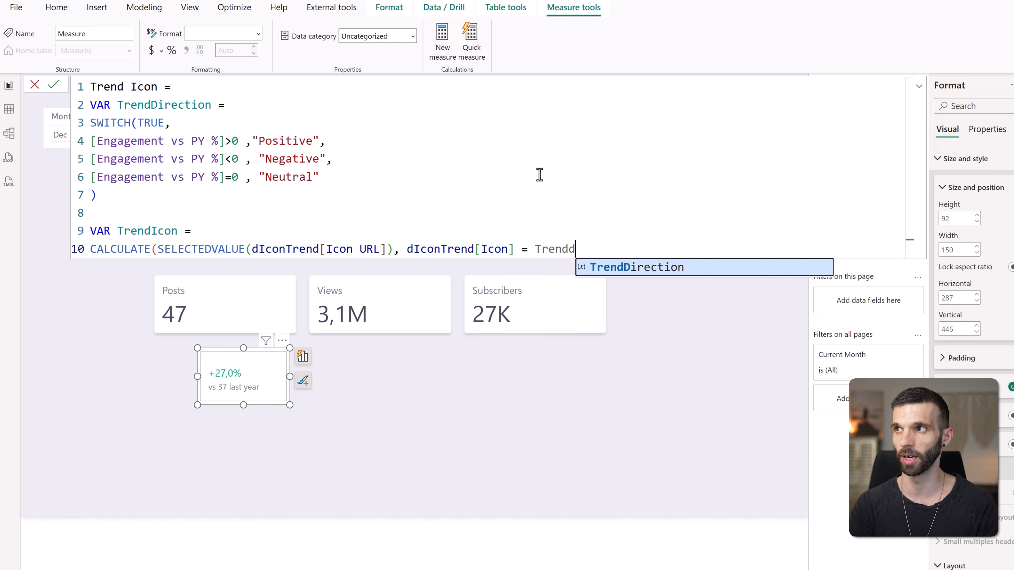
key(Tab)
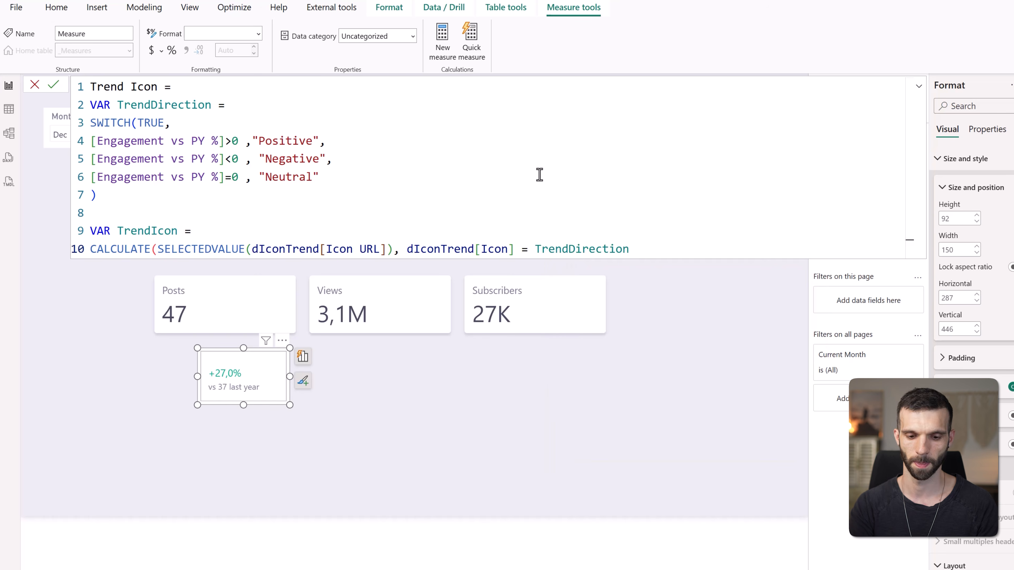
- Close the CALCULATE expression, end the measure with RETURN TrendIcon and commit the Trend Icon measure
key(Return)
key(Return)
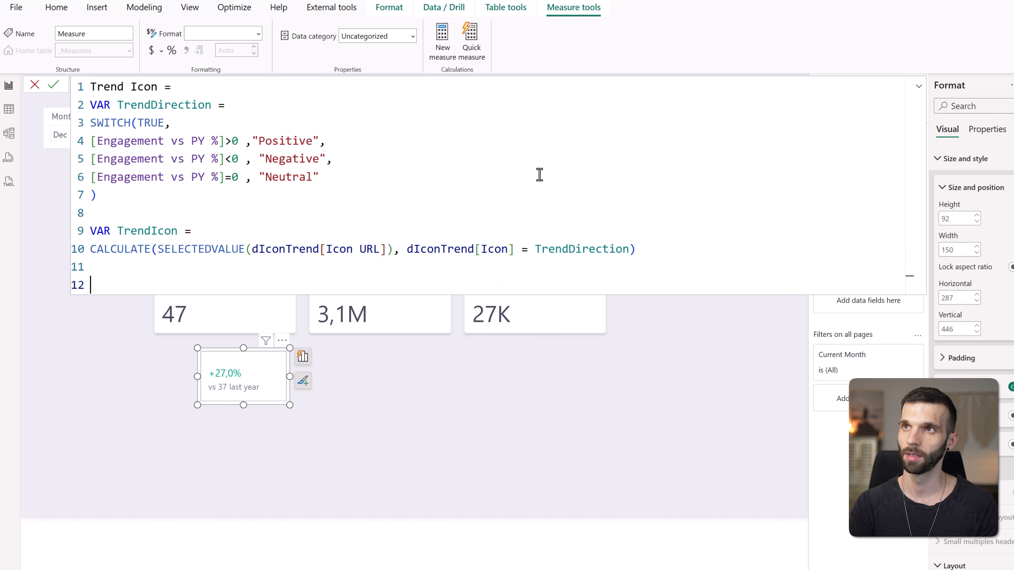
text(RETURN)
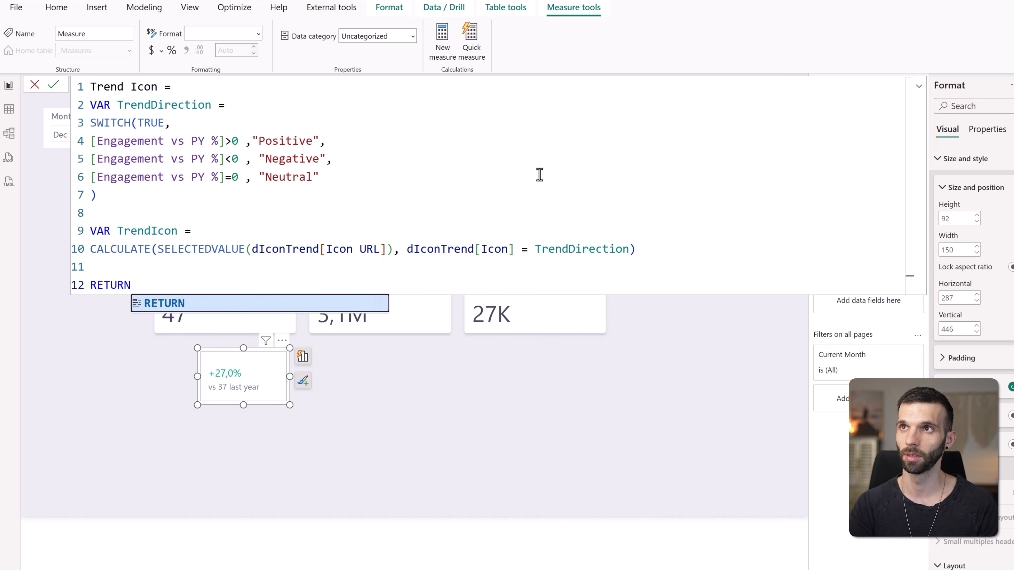
key(Return)
text(trendi)
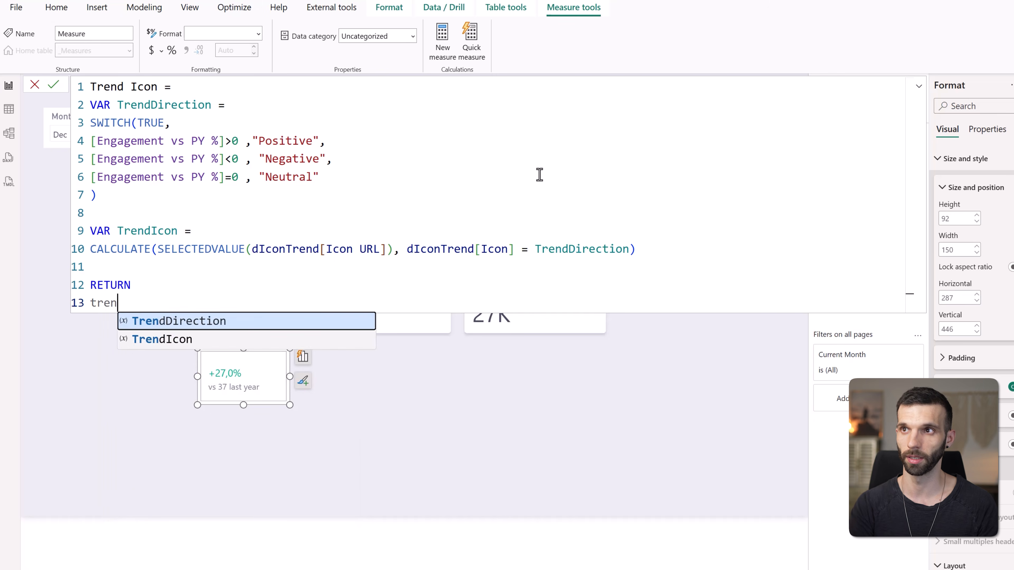
key(Tab)
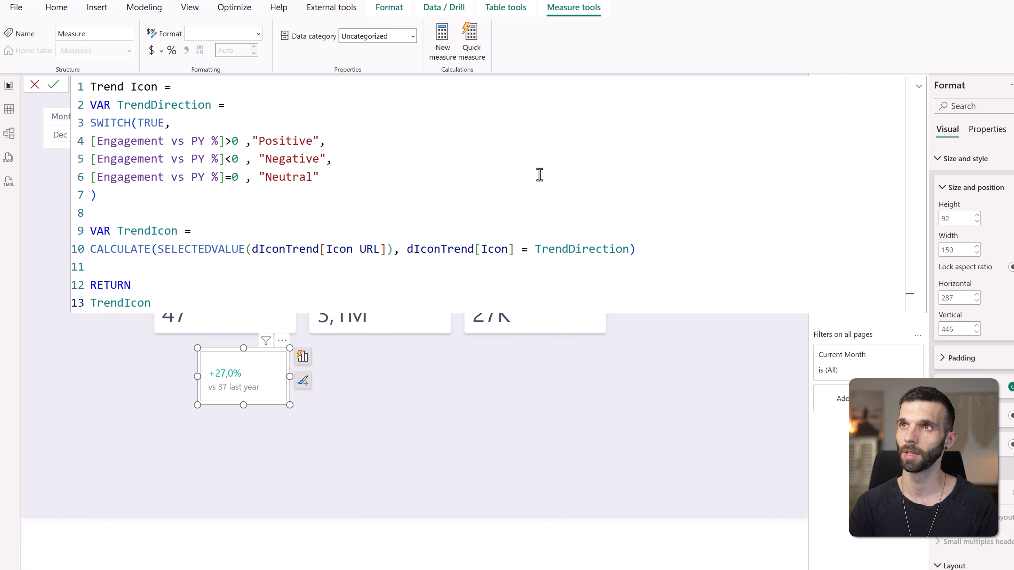
key(Return)
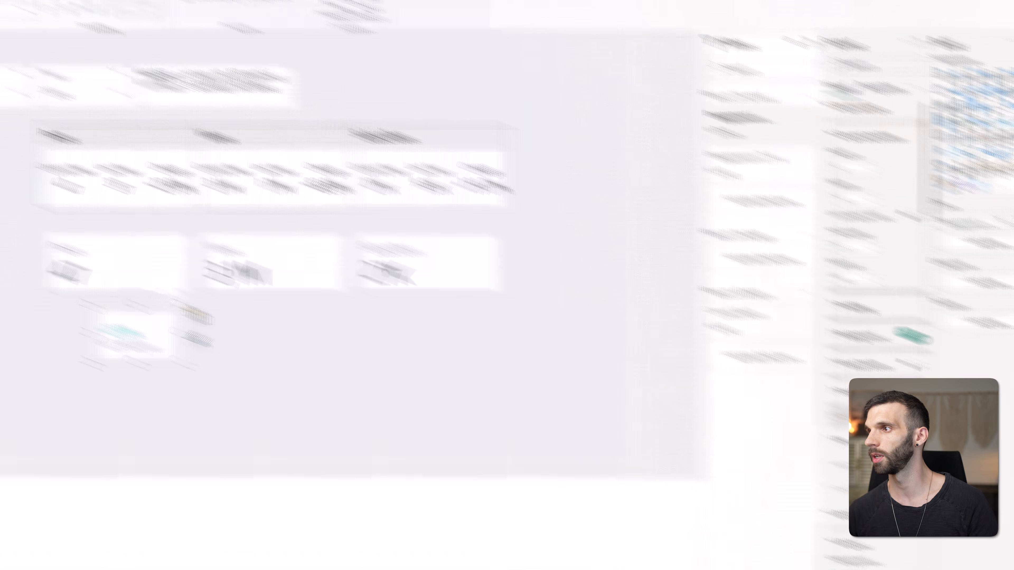
- In the selected +27,0% card's image settings, change the image type to Image URL
scroll(984, 449, down, 10)
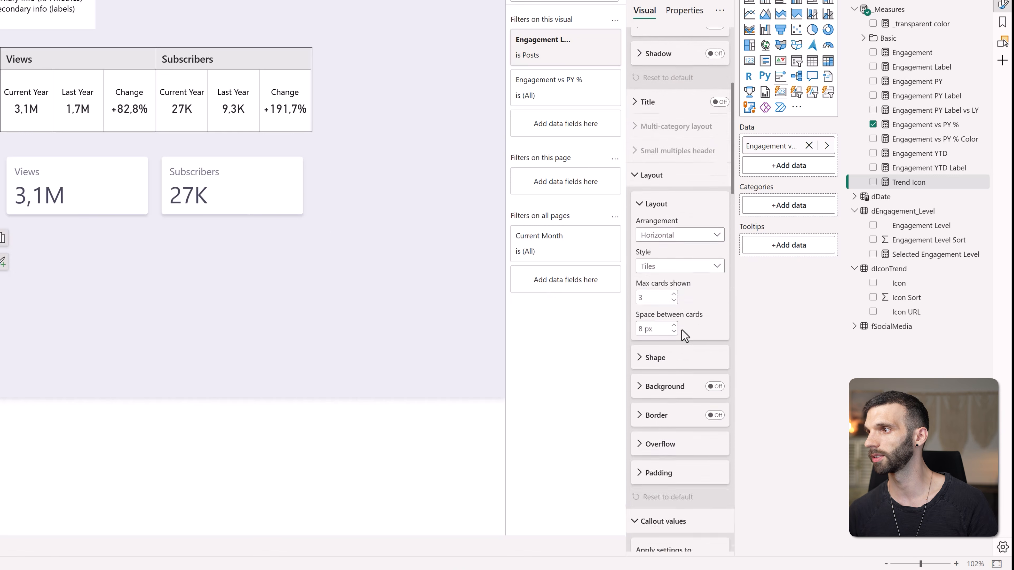
scroll(681, 330, up, 8)
scroll(681, 329, down, 14)
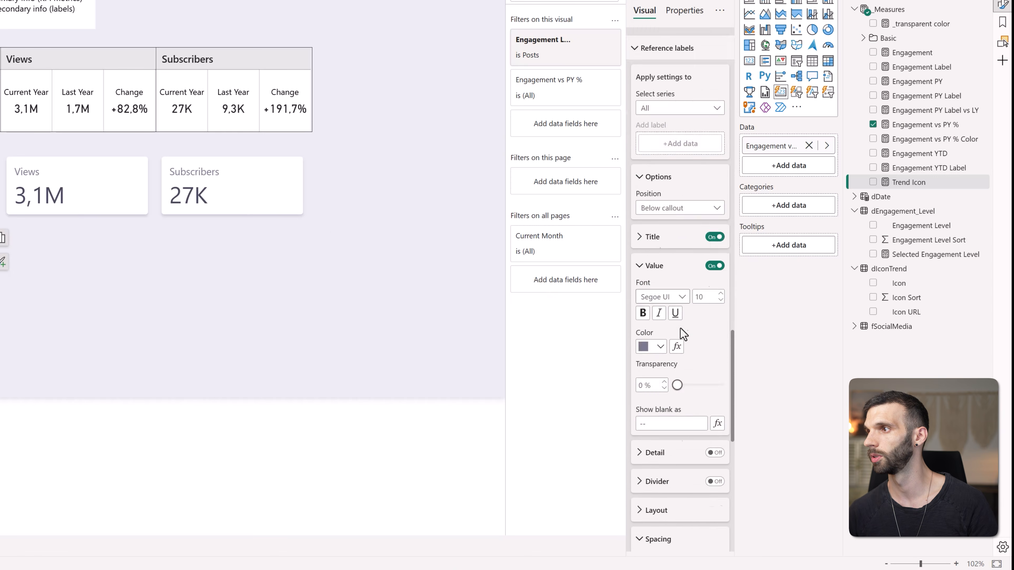
scroll(677, 380, up, 10)
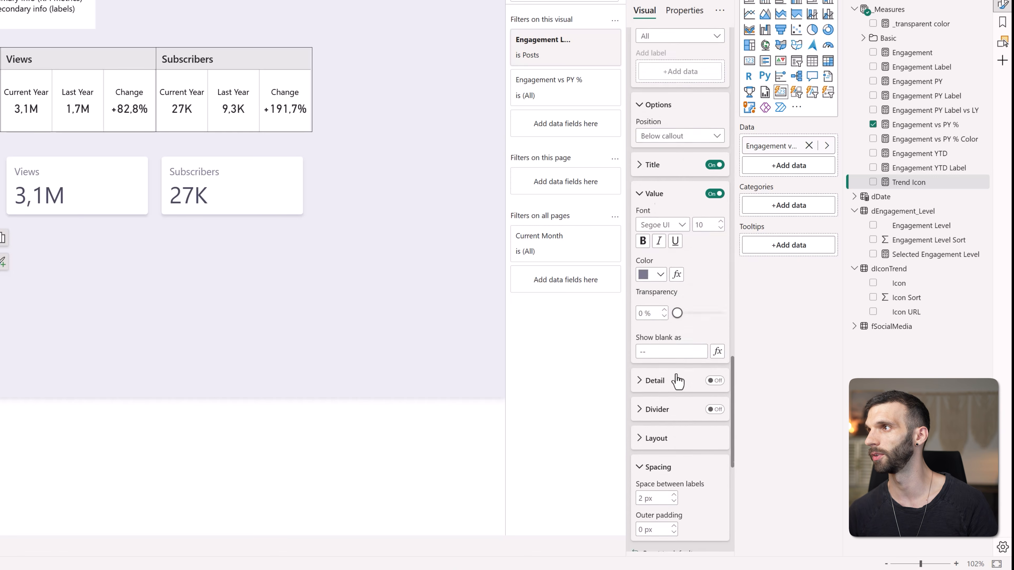
click(640, 327)
scroll(670, 294, up, 10)
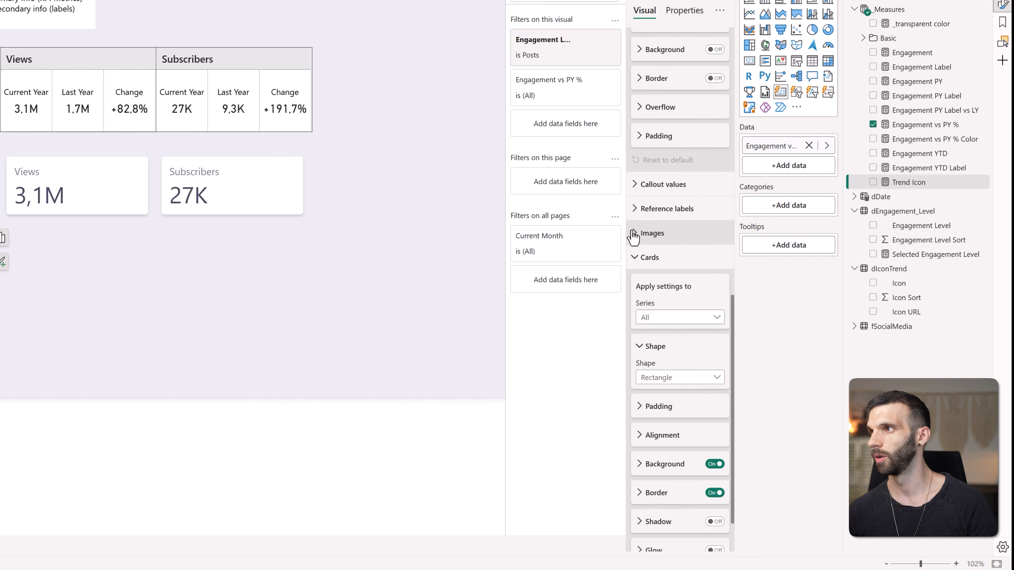
click(642, 235)
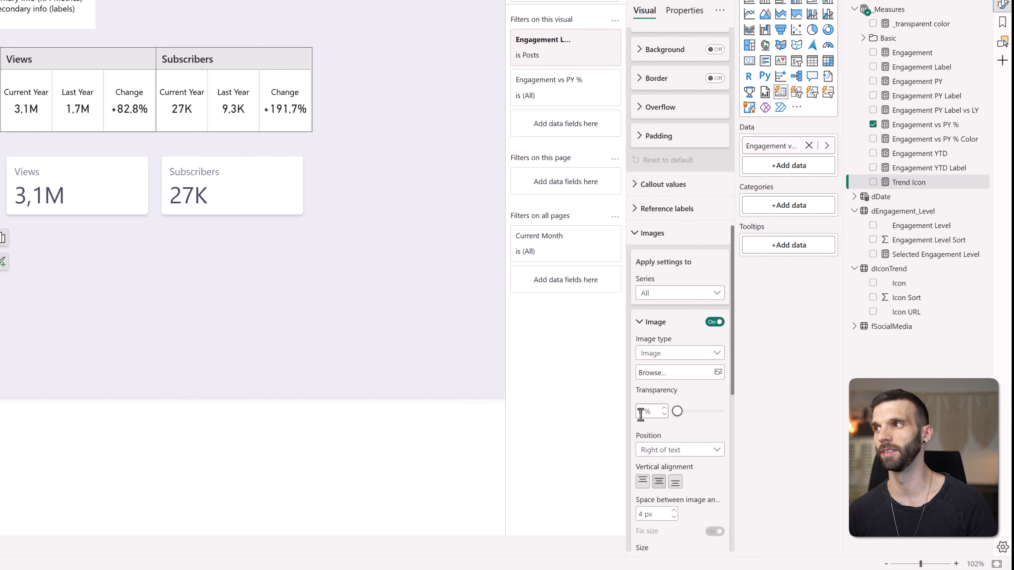
click(693, 361)
click(672, 382)
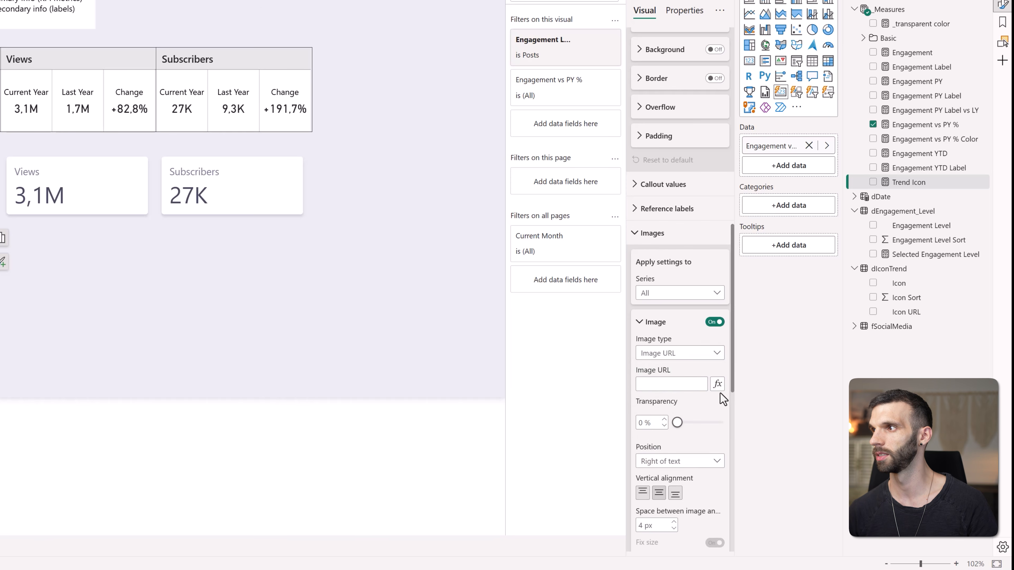
- Base the image URL of the +27,0% card's images on the Trend Icon measure using Field value formatting
click(717, 385)
click(192, 140)
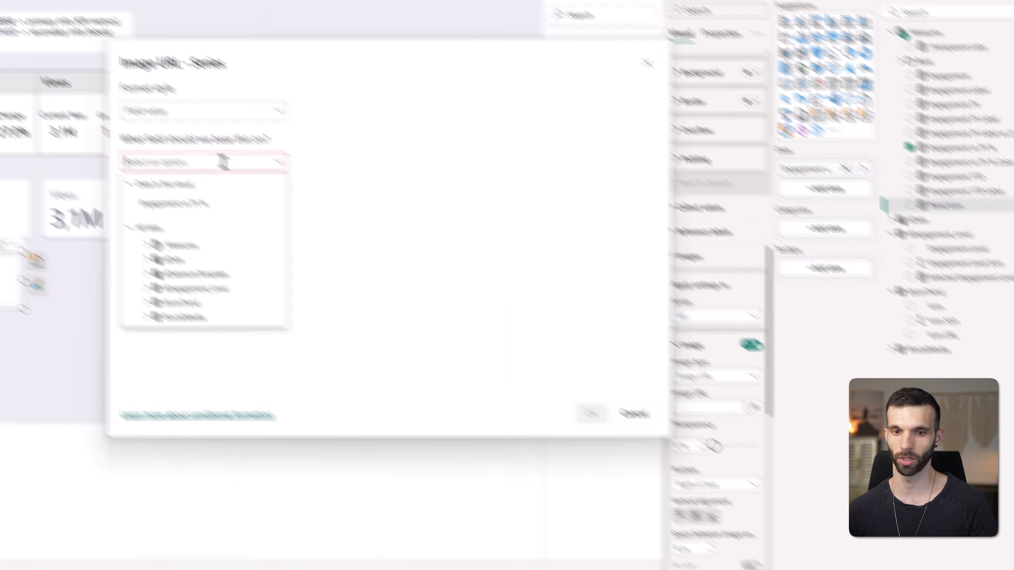
text(icon)
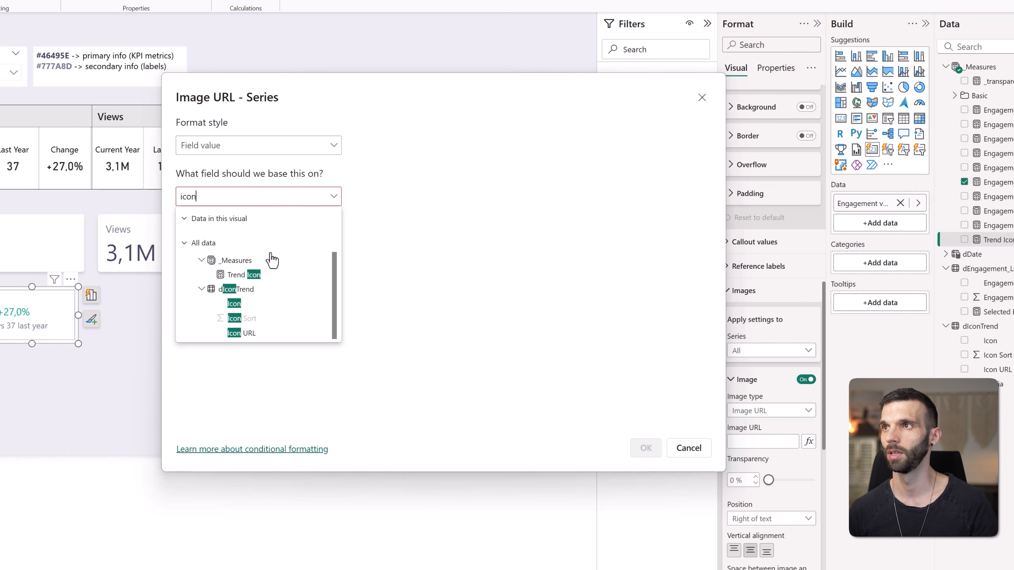
click(244, 275)
click(646, 448)
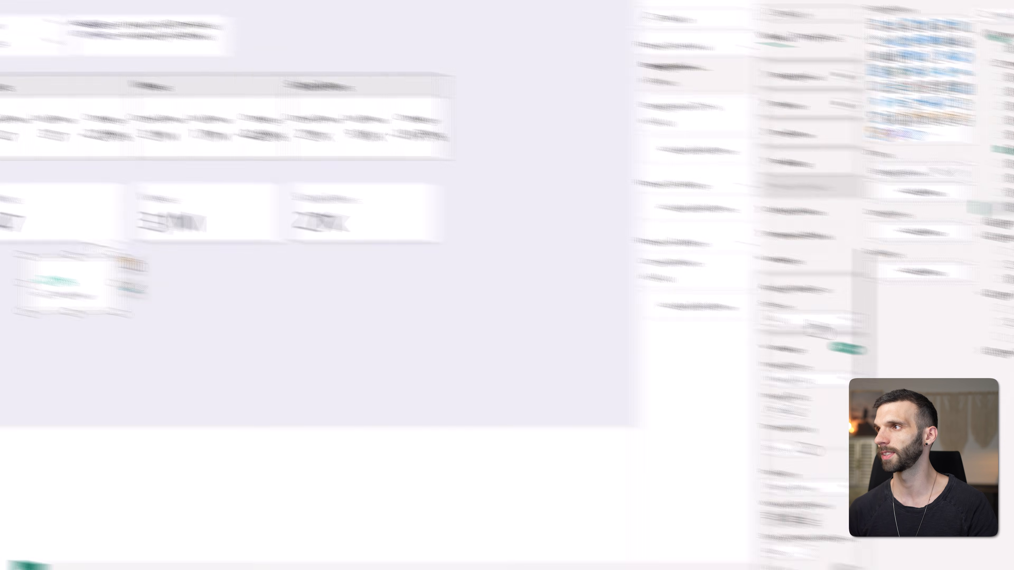
- Apply the image settings to the Engagement vs PY % series and turn its image on
click(974, 350)
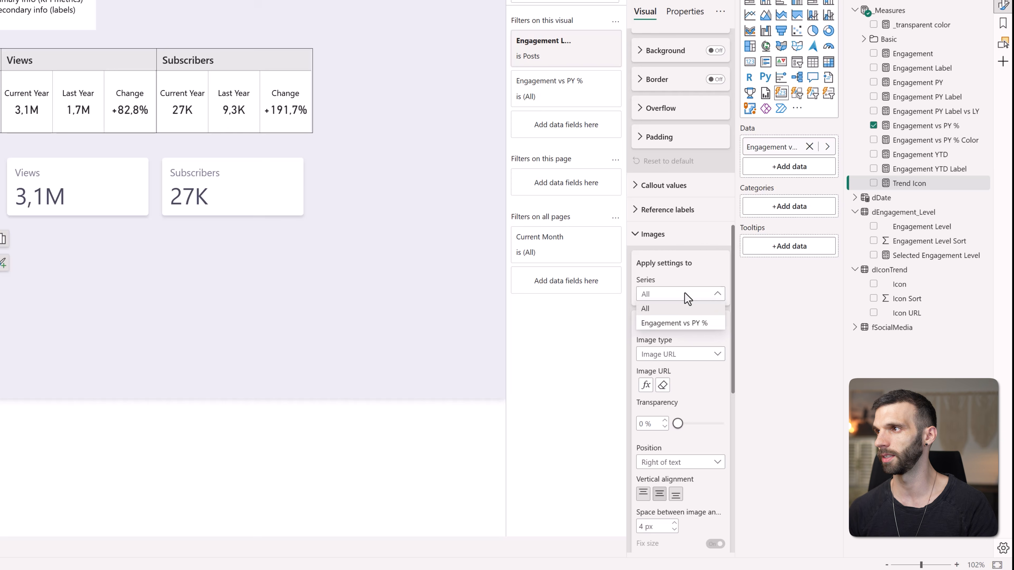
click(669, 323)
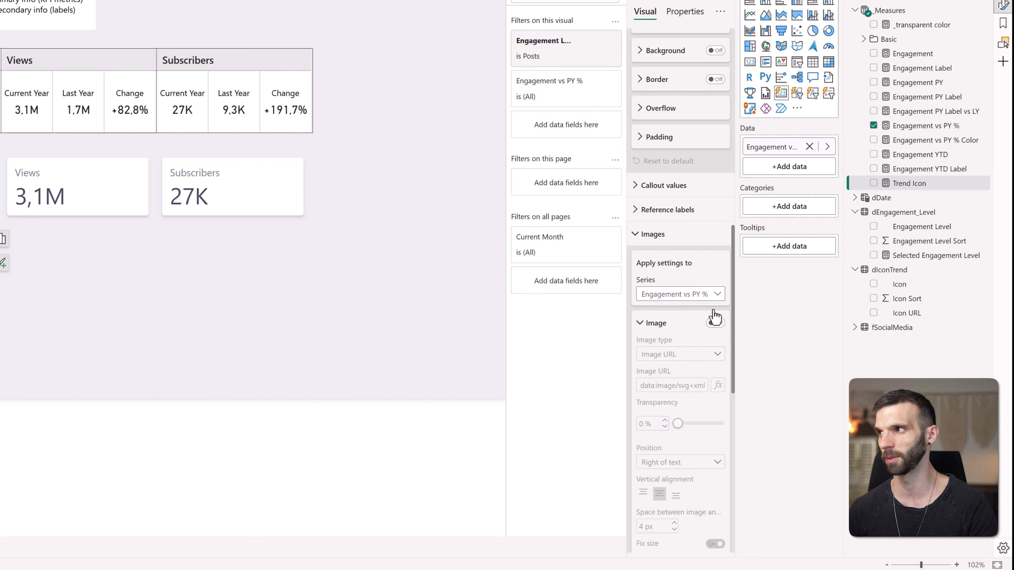
click(715, 324)
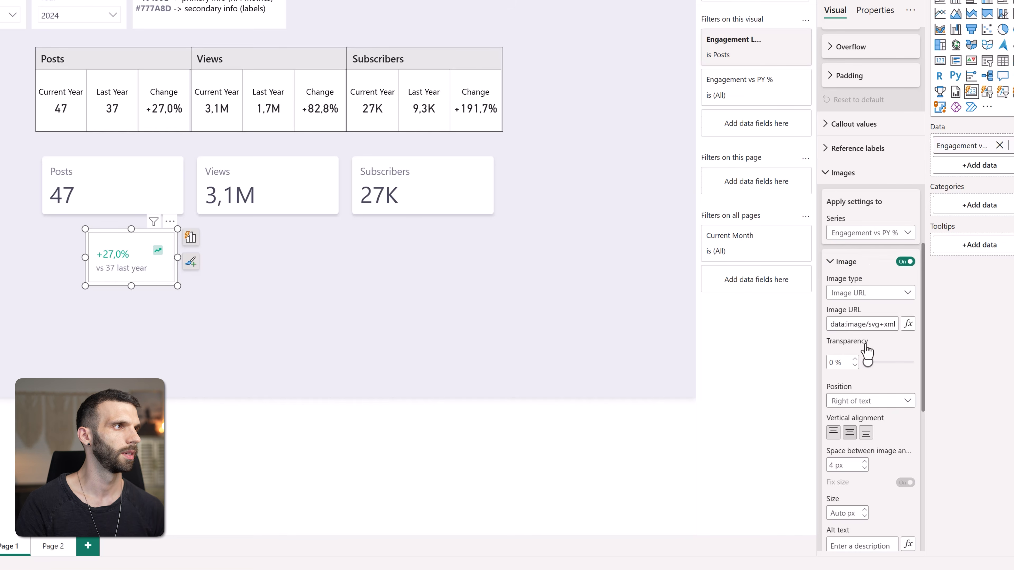
- For all series, place the image left of the text, align it to the bottom and set its size to 20 px
click(868, 233)
click(866, 248)
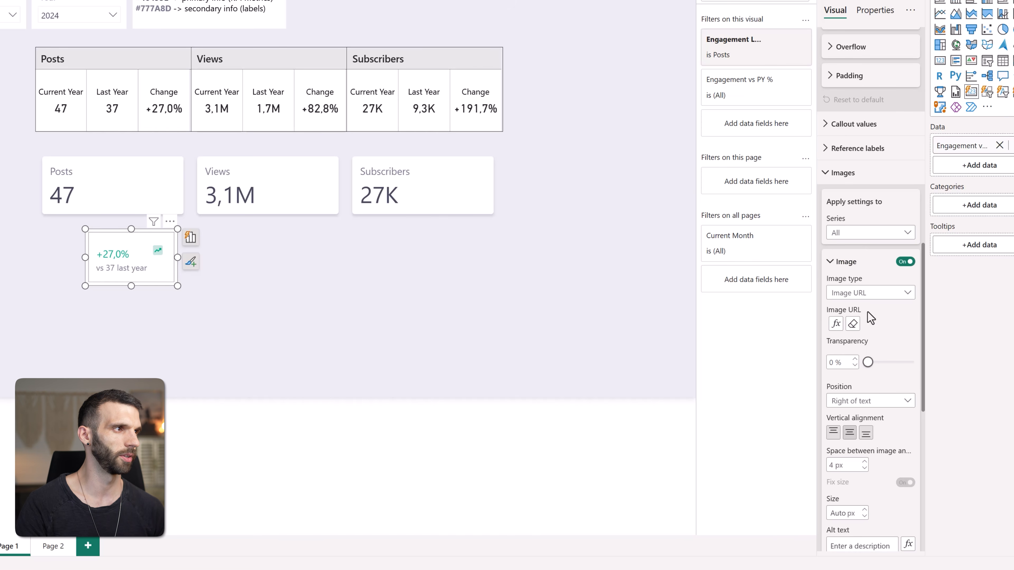
click(861, 401)
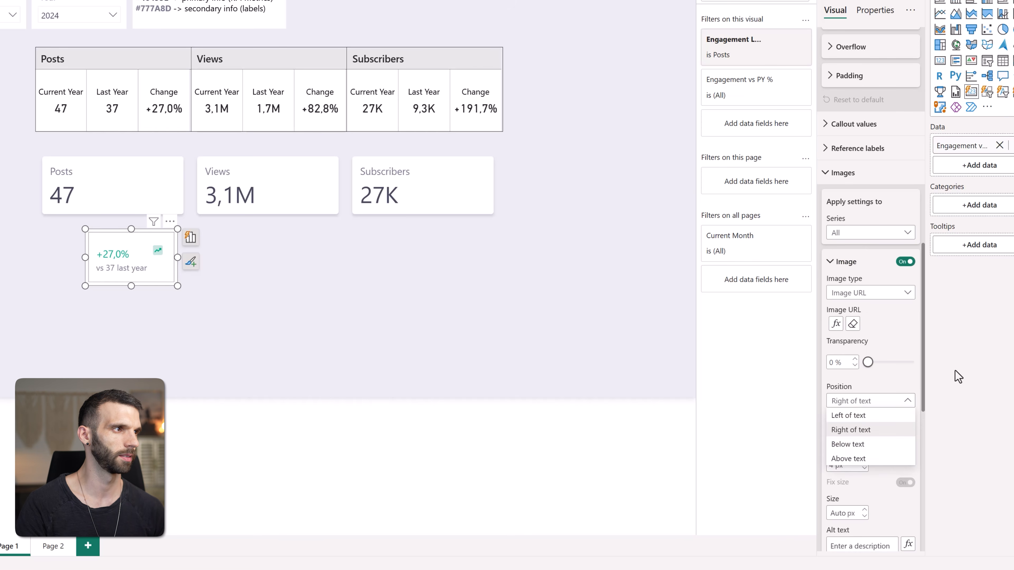
click(867, 416)
click(866, 433)
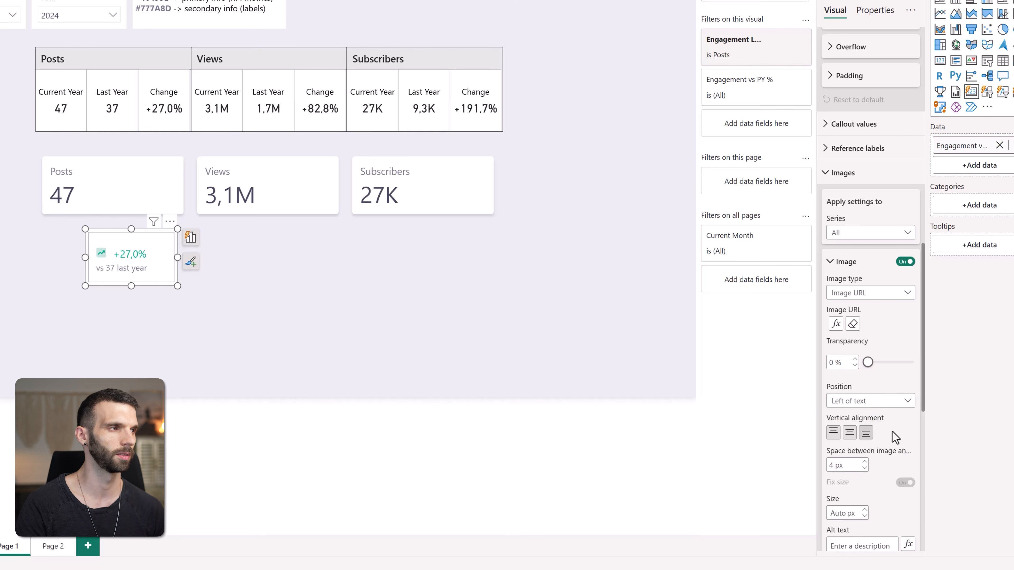
scroll(878, 415, down, 3)
click(842, 393)
text(20)
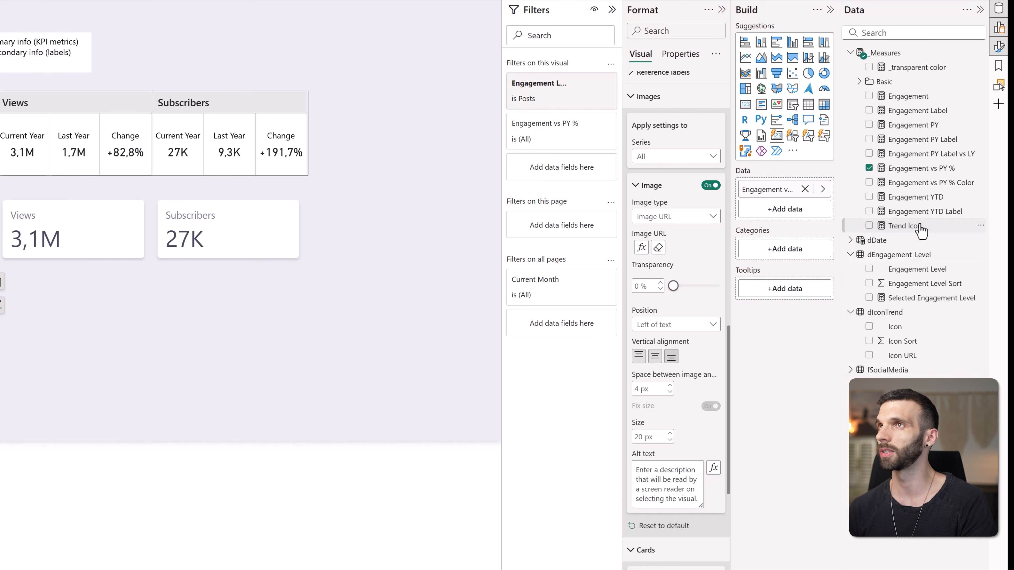
- Set the data category of the Trend Icon measure to Image URL
click(904, 227)
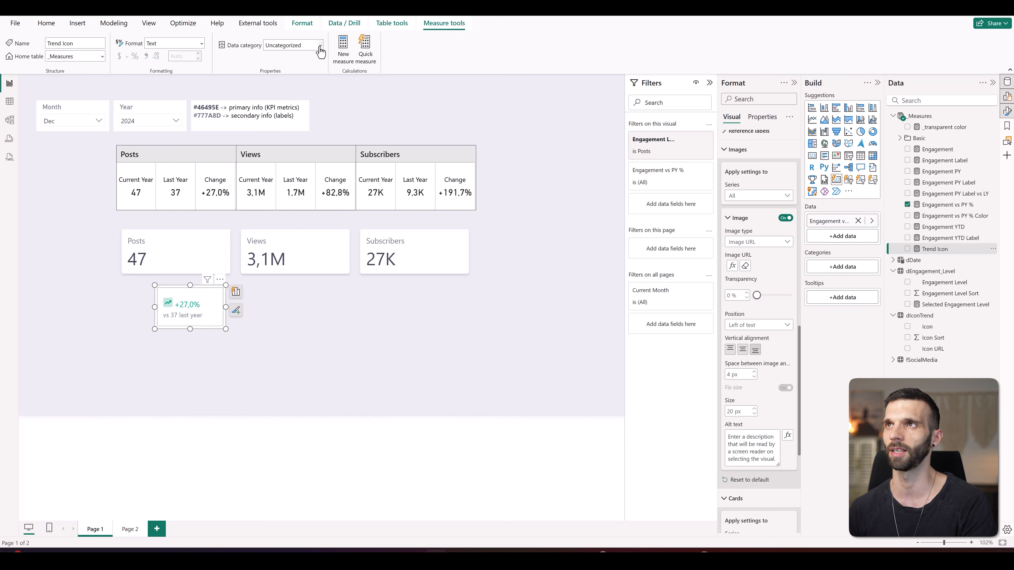
click(320, 46)
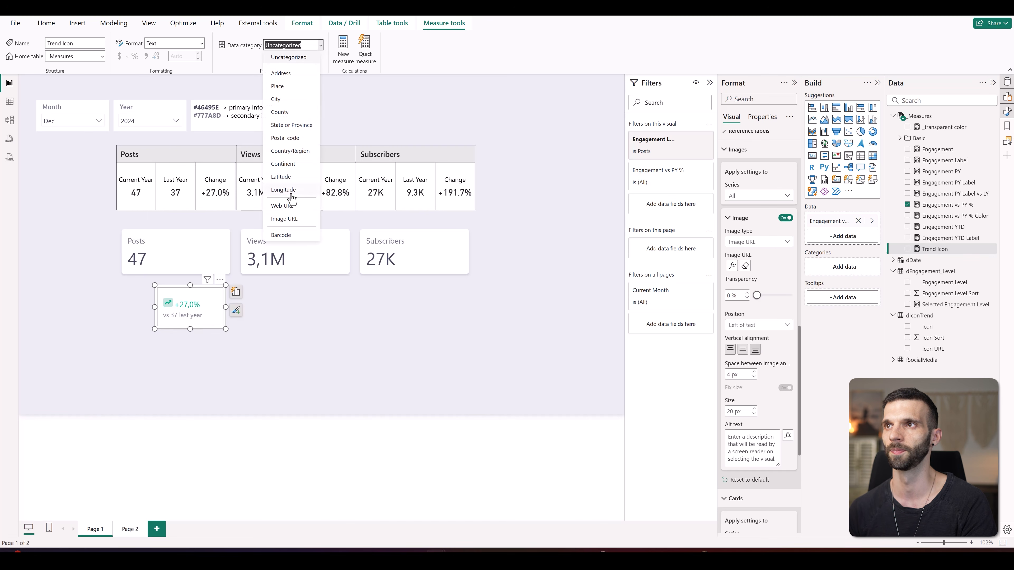
click(297, 220)
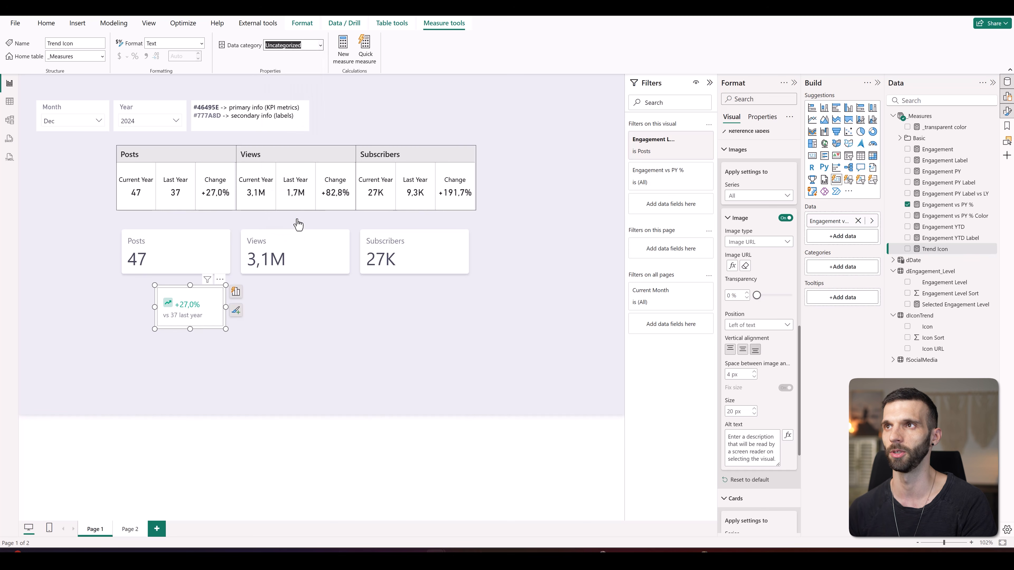
- Set the data category of the dIconTrend table's Icon URL column to Image URL
click(932, 349)
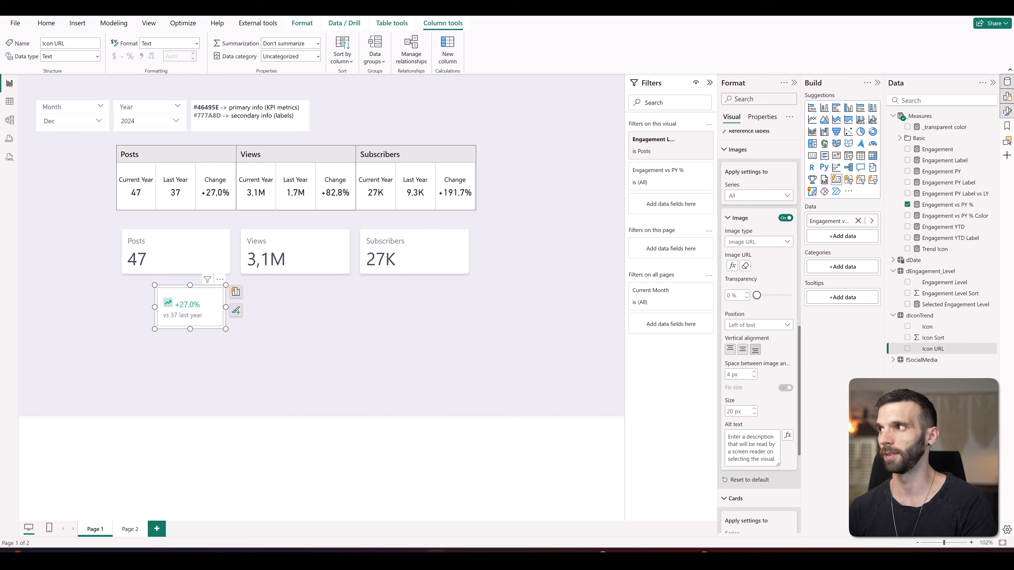
click(318, 57)
click(281, 230)
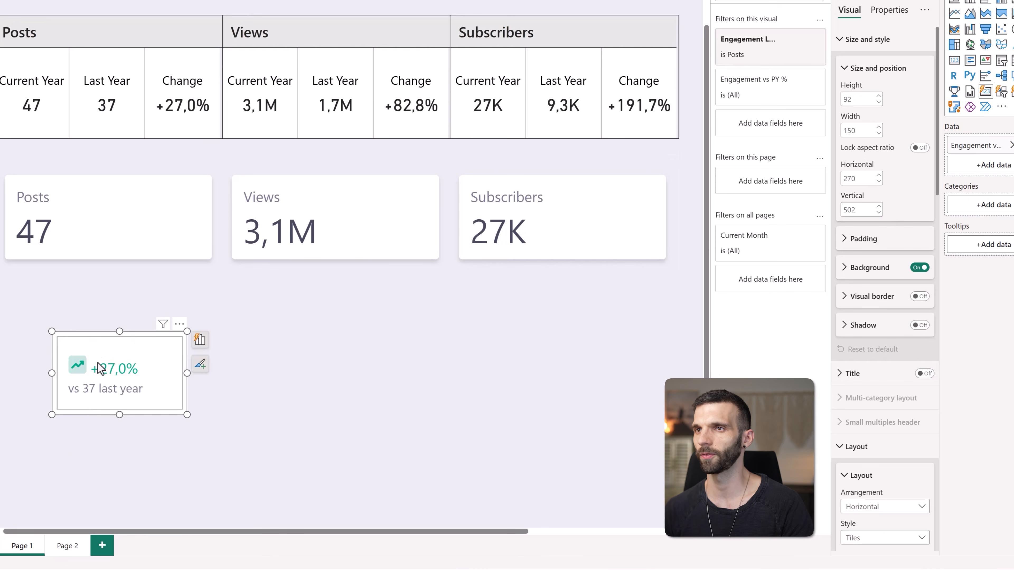
- Turn off the +27,0% card's visual background and its inner card background and border
click(920, 268)
scroll(884, 290, down, 15)
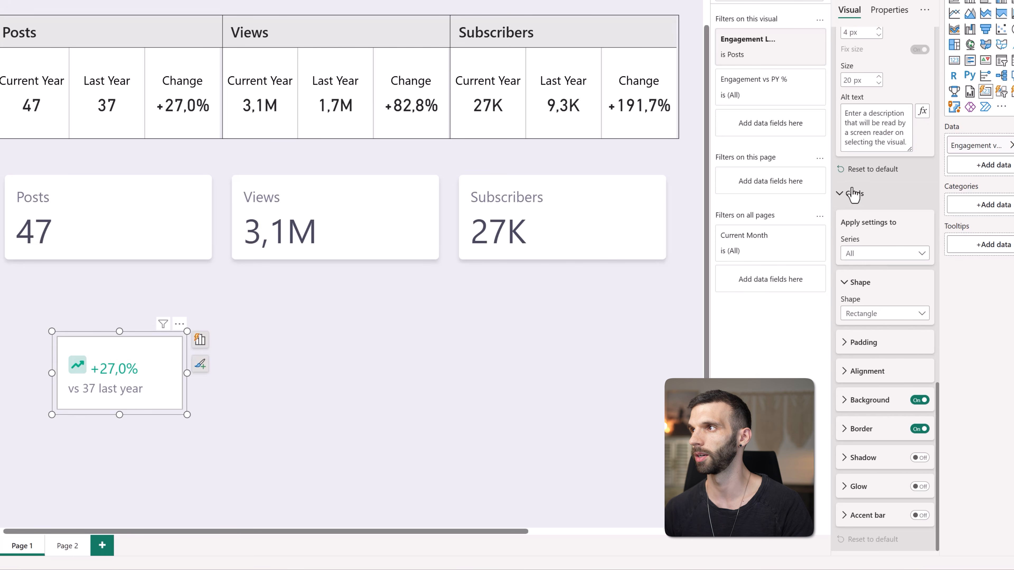
click(920, 400)
- Move the +27,0% card onto the right half of the Posts card and reduce its height slightly from the top
drag(96, 343, 125, 198)
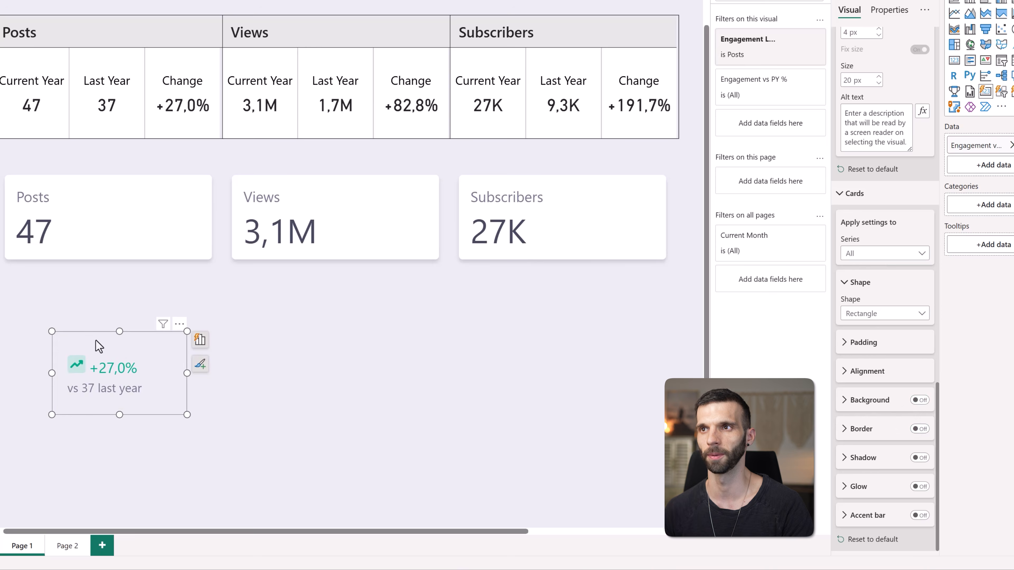
drag(256, 234, 246, 226)
drag(208, 263, 221, 270)
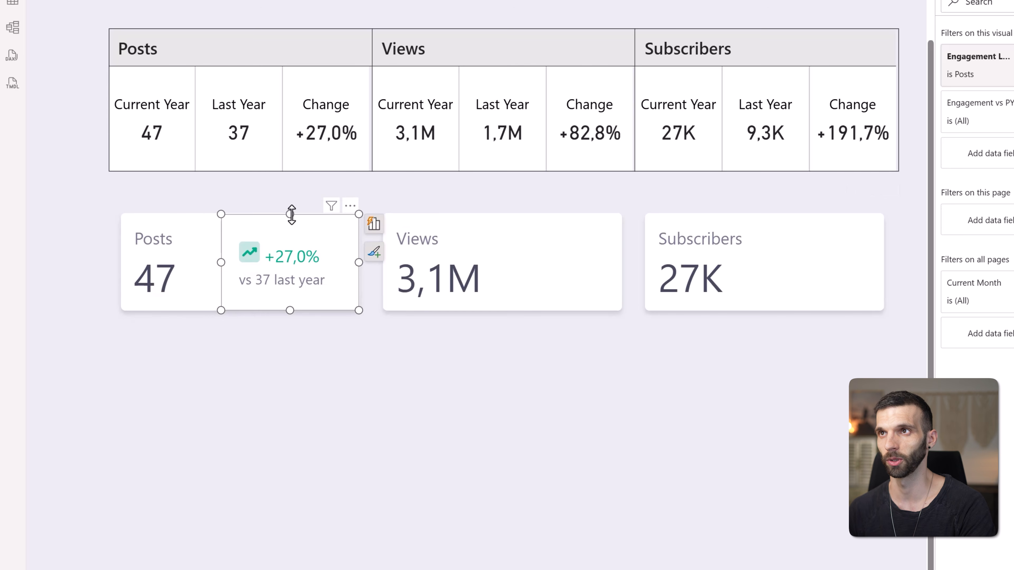
drag(291, 214, 290, 227)
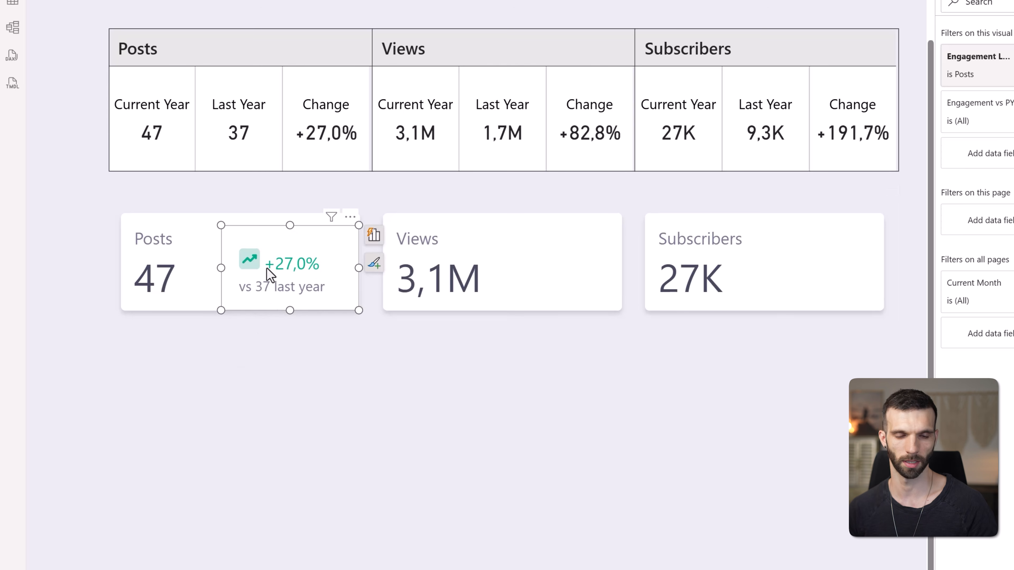
- Place a copy of the change card on the right half of the Views card and filter it to Views only
drag(263, 288, 527, 275)
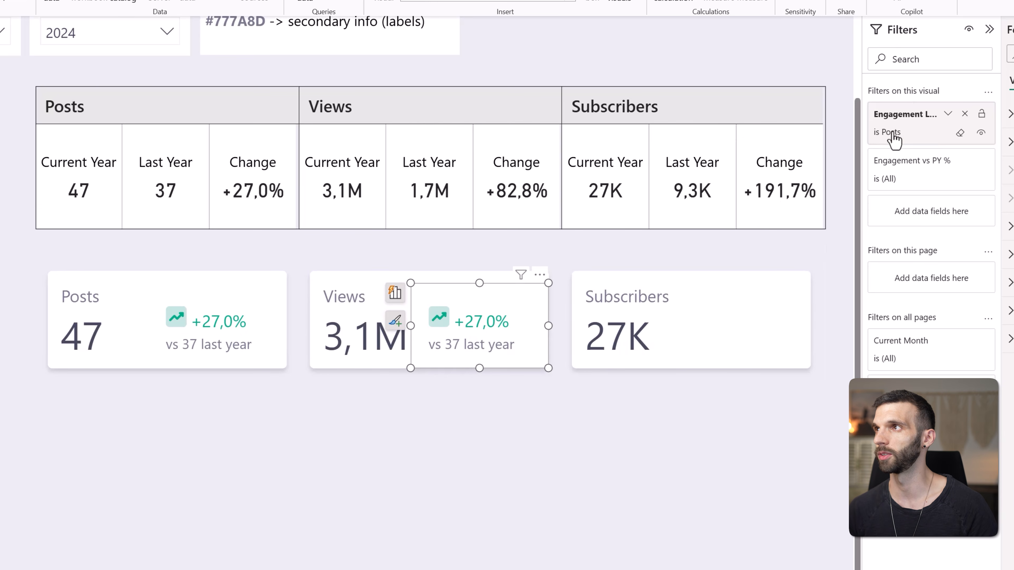
click(985, 138)
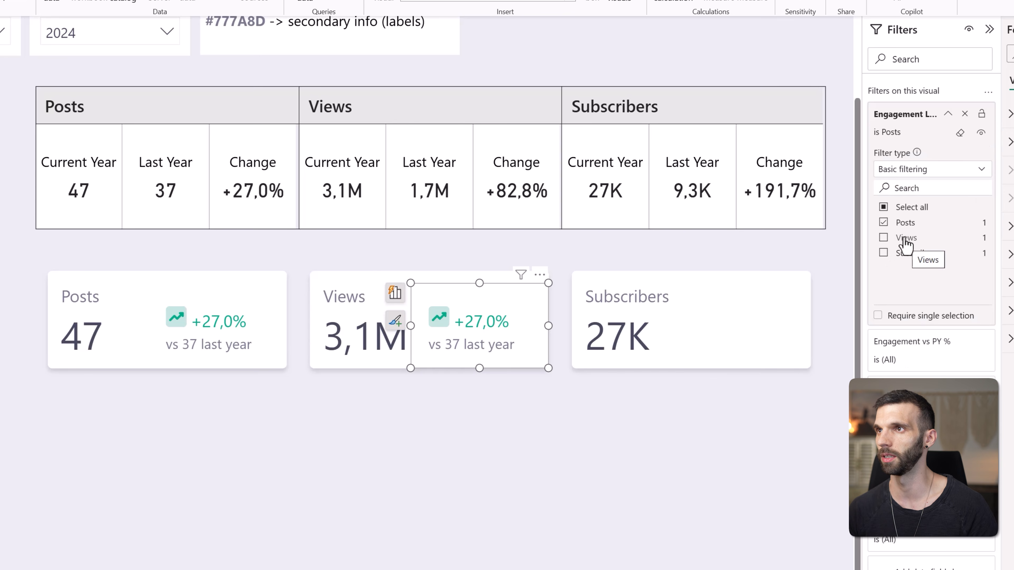
click(909, 228)
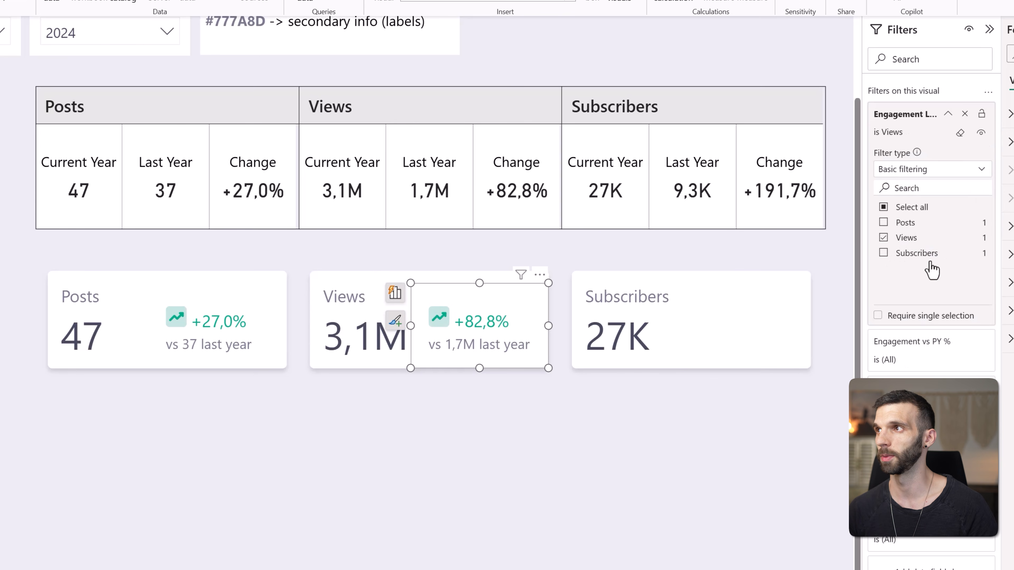
- Place another copy of the change card on the Subscribers card and filter it to Subscribers only
drag(484, 337, 722, 324)
click(914, 138)
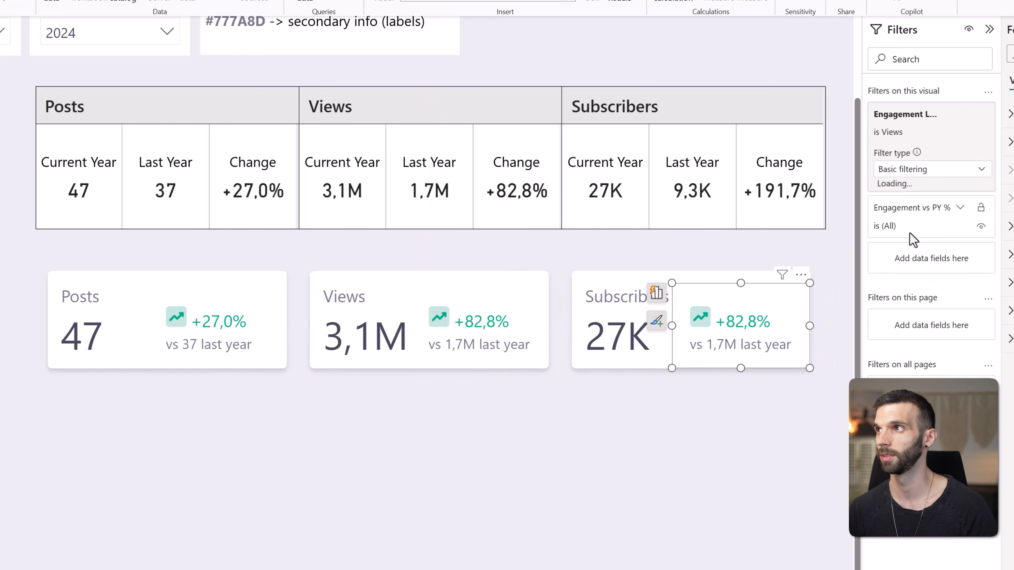
click(911, 255)
click(903, 239)
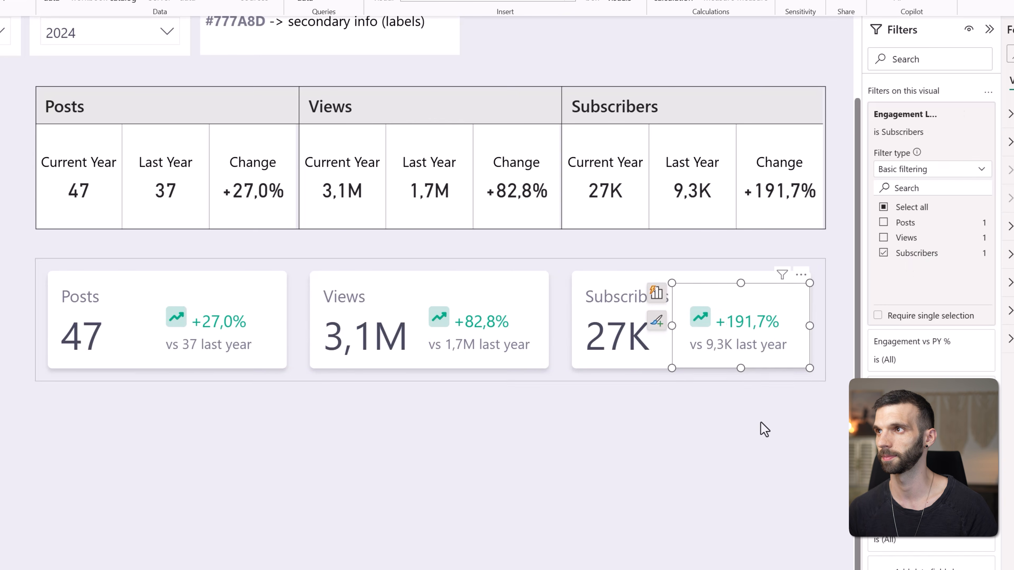
click(761, 428)
- Clear the Month and Year slicer selections to check how the trend icons and colors on the cards respond
scroll(642, 477, up, 2)
scroll(655, 468, down, 1)
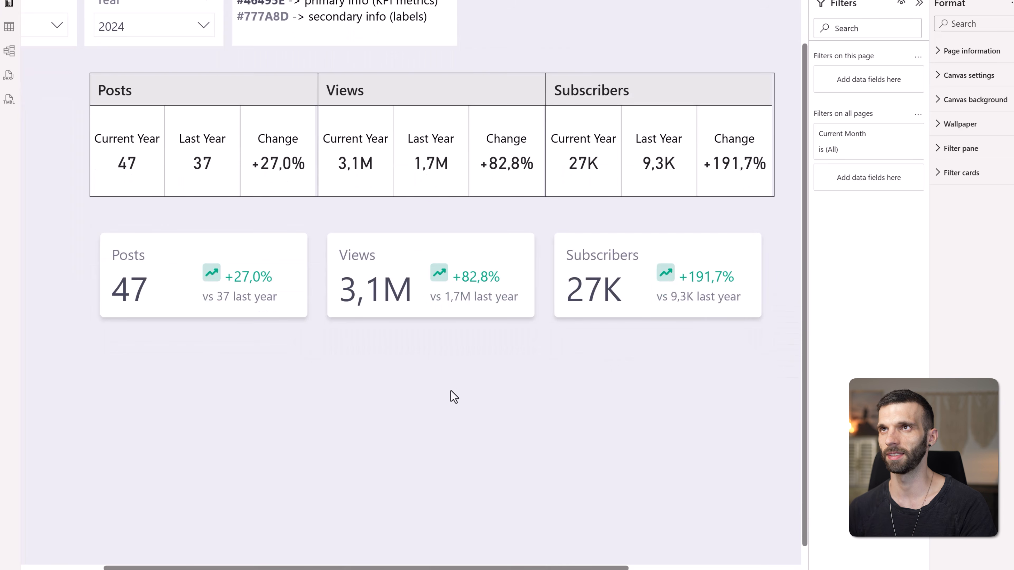
scroll(449, 459, up, 1)
drag(468, 568, 417, 568)
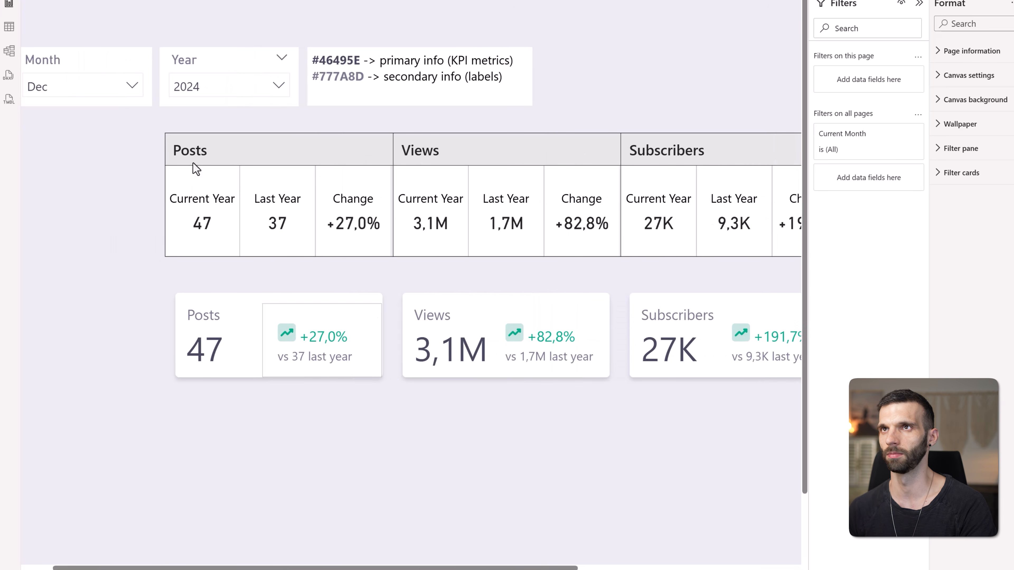
click(100, 92)
click(60, 137)
click(236, 85)
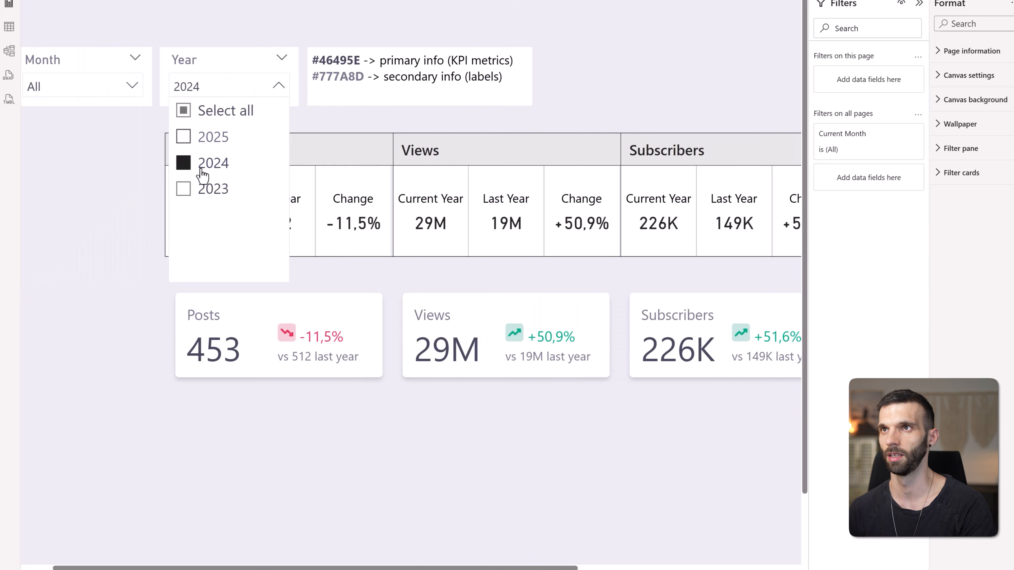
click(208, 163)
click(348, 414)
drag(391, 568, 450, 568)
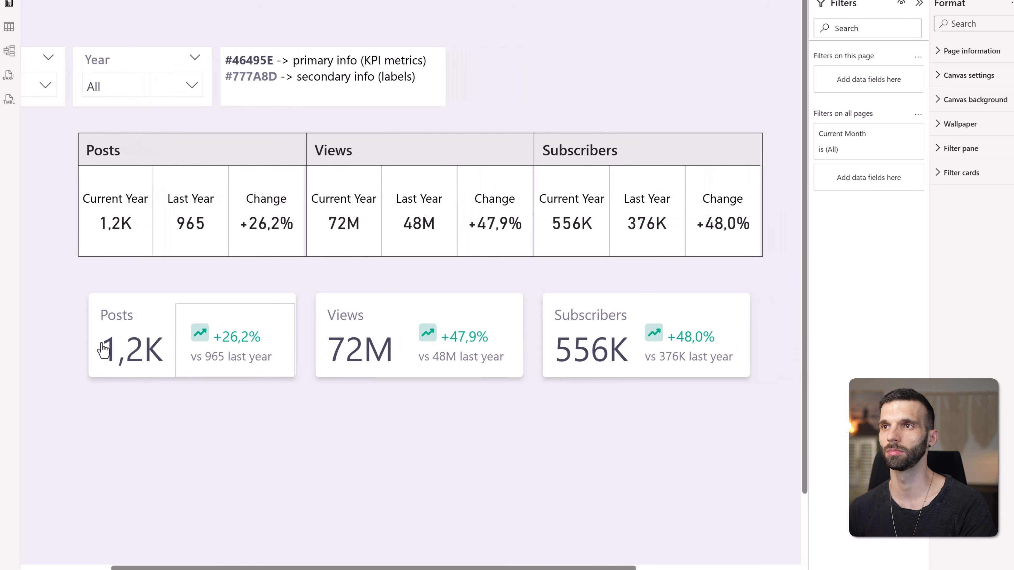
- Set the Month slicer back to Dec and the Year slicer back to 2024
drag(497, 568, 424, 568)
click(100, 86)
click(86, 135)
click(254, 87)
click(236, 164)
click(366, 479)
drag(452, 567, 531, 566)
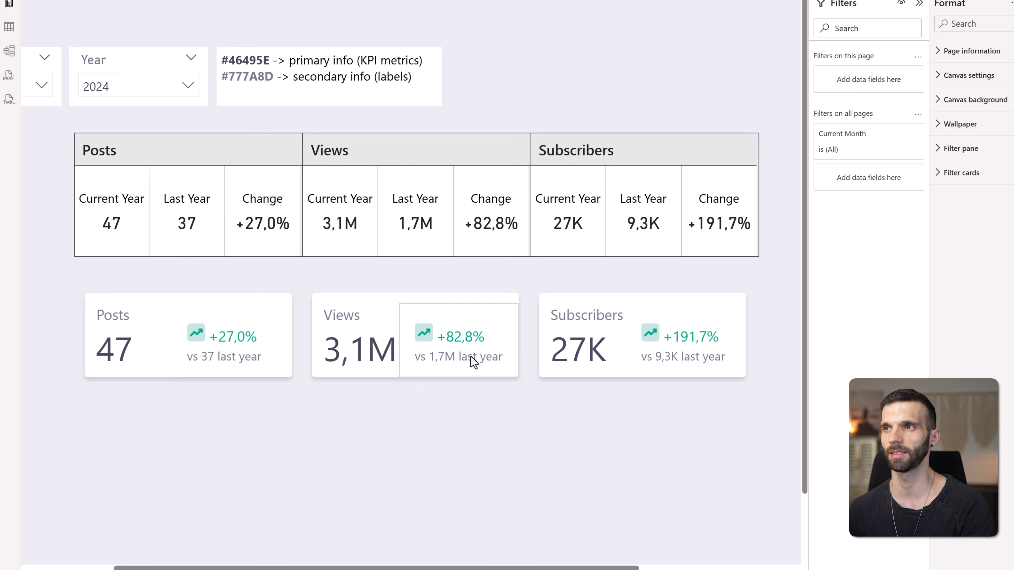
- Insert a rectangle shape and stretch it across all three KPI cards to match the width of the table above
click(349, 376)
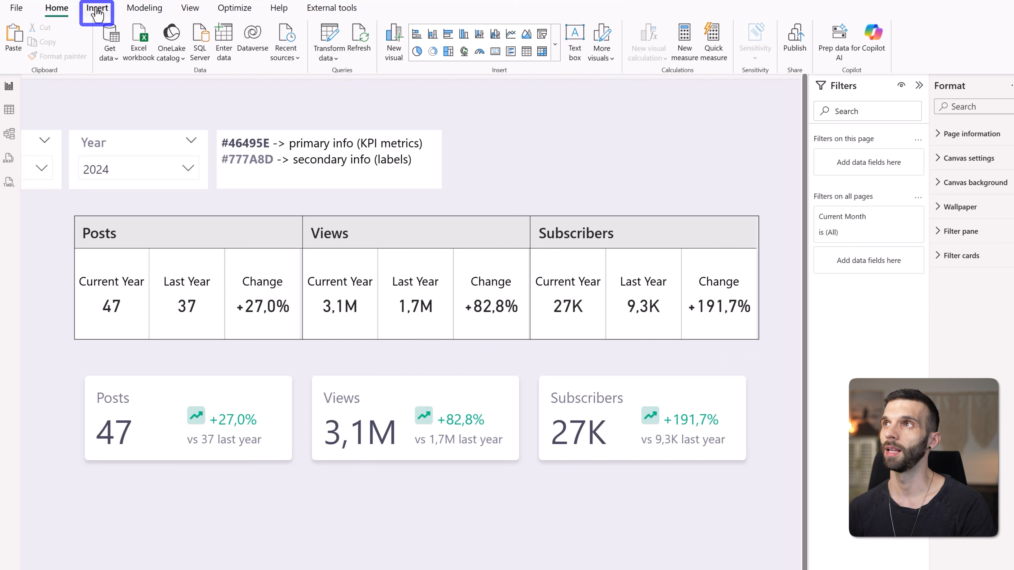
click(97, 9)
click(577, 45)
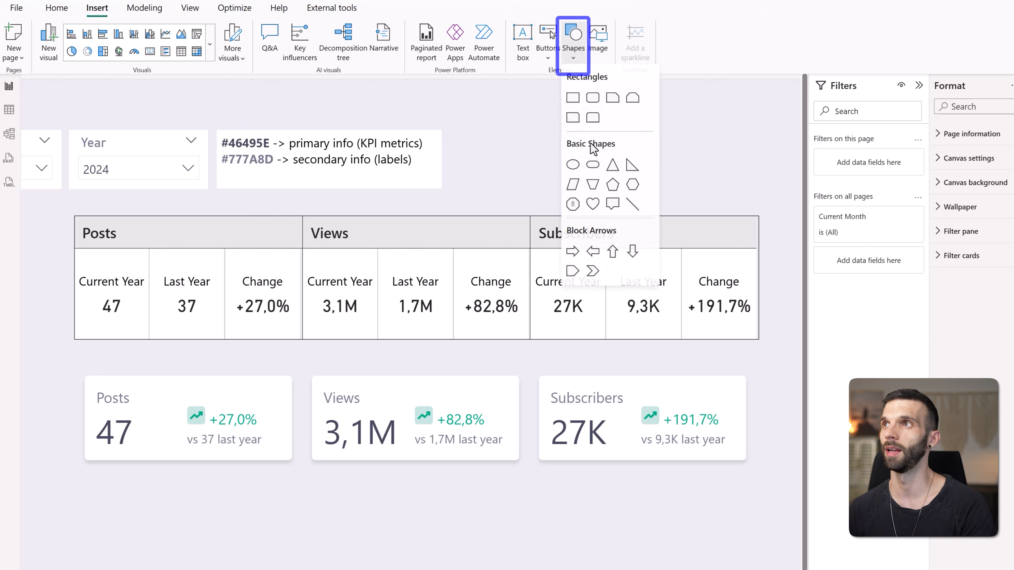
click(573, 97)
drag(45, 419, 417, 498)
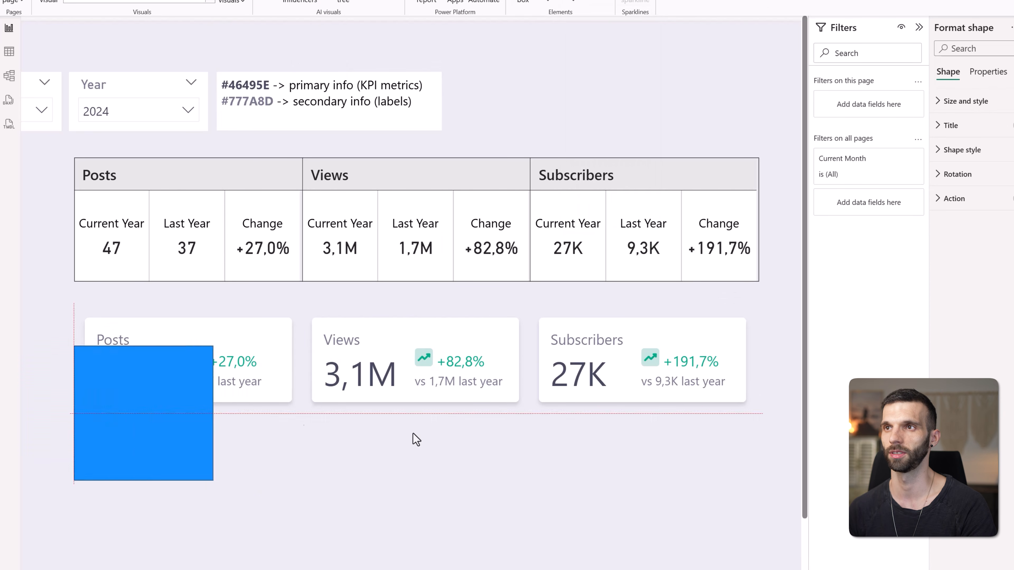
drag(416, 439, 123, 365)
drag(143, 413, 143, 413)
drag(211, 357, 755, 379)
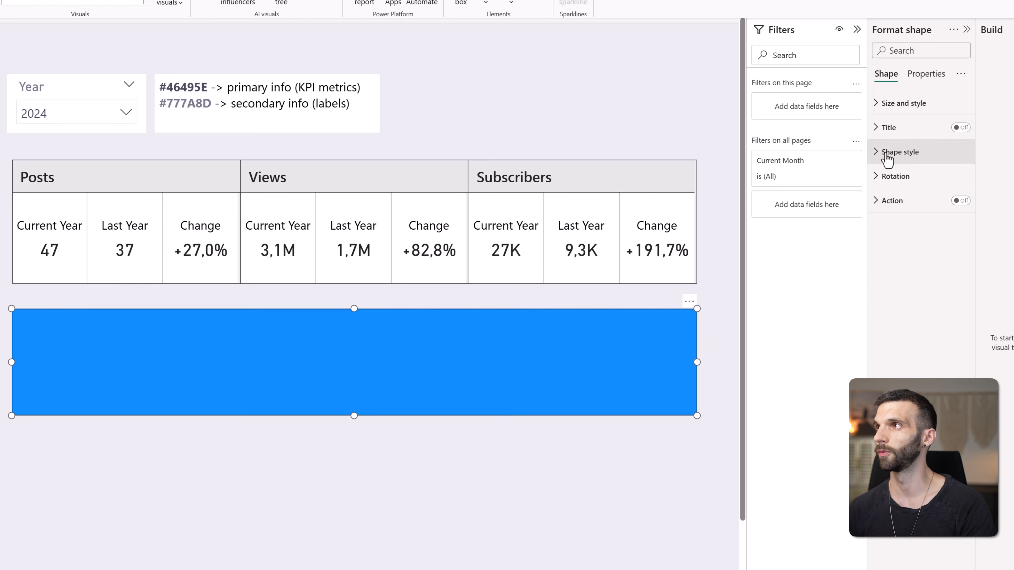
- Turn off the fill and border of the rectangle shape
click(886, 156)
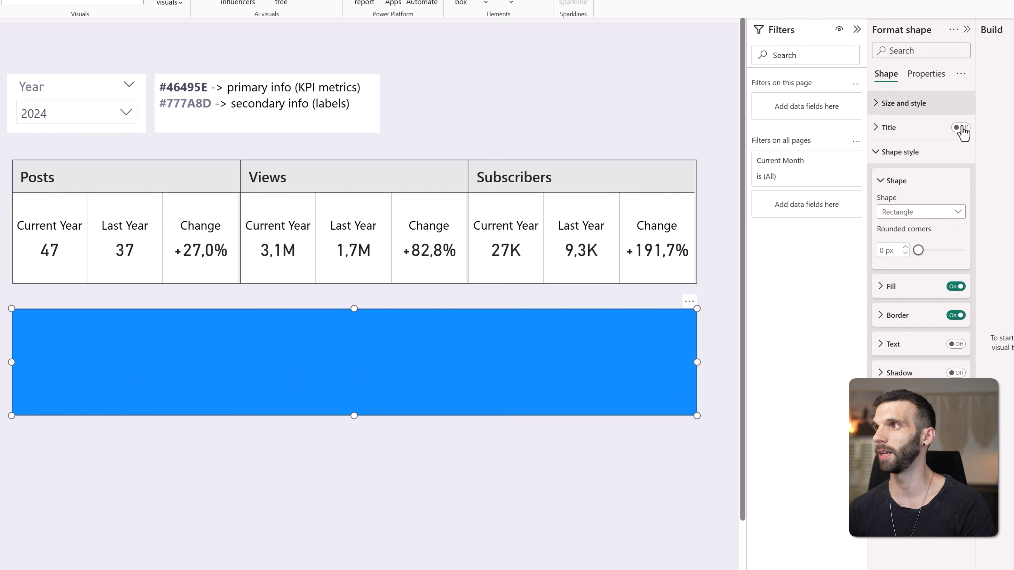
click(956, 286)
click(956, 316)
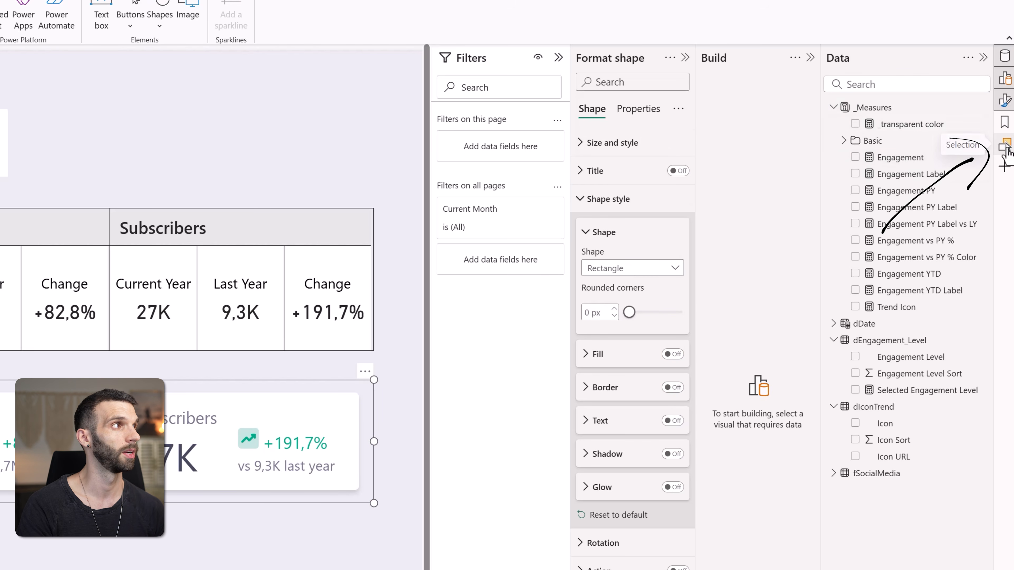
- Group the rectangle shape, the three new cards and the Engagement Level slicer into one object
click(1005, 149)
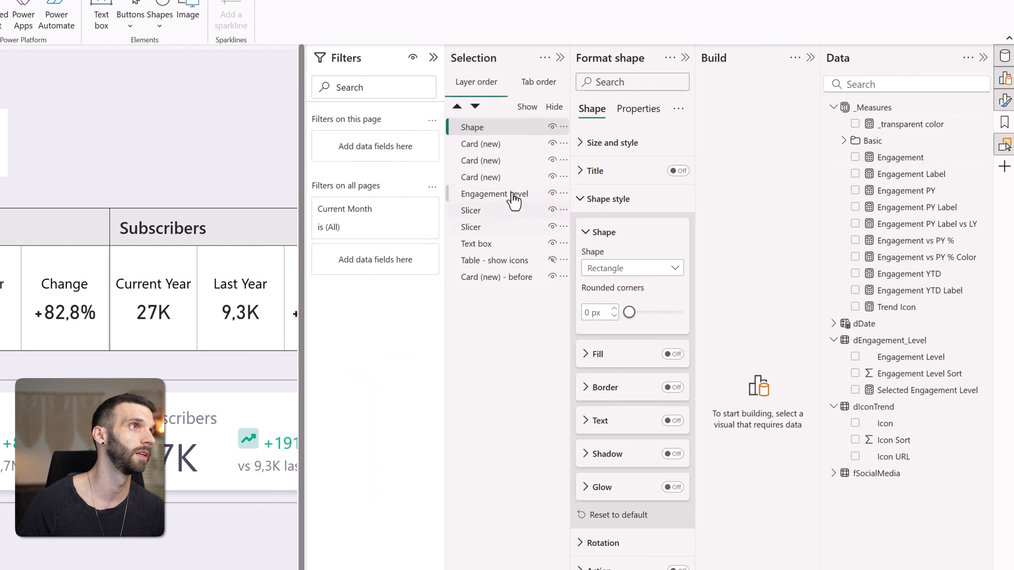
click(481, 195)
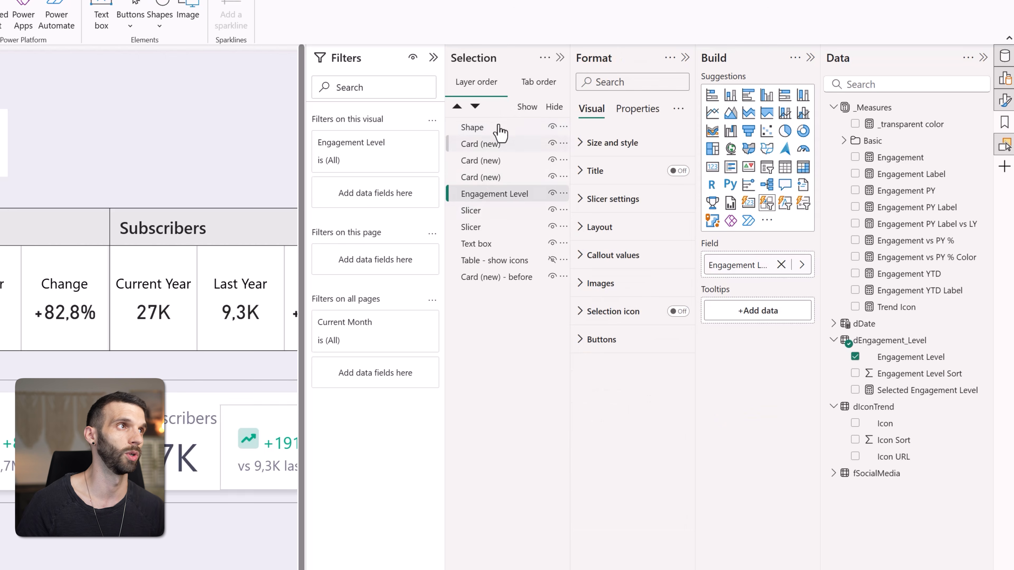
ctrl+click(482, 178)
ctrl+click(480, 161)
ctrl+click(483, 144)
ctrl+click(488, 143)
ctrl+click(488, 143)
ctrl+click(477, 128)
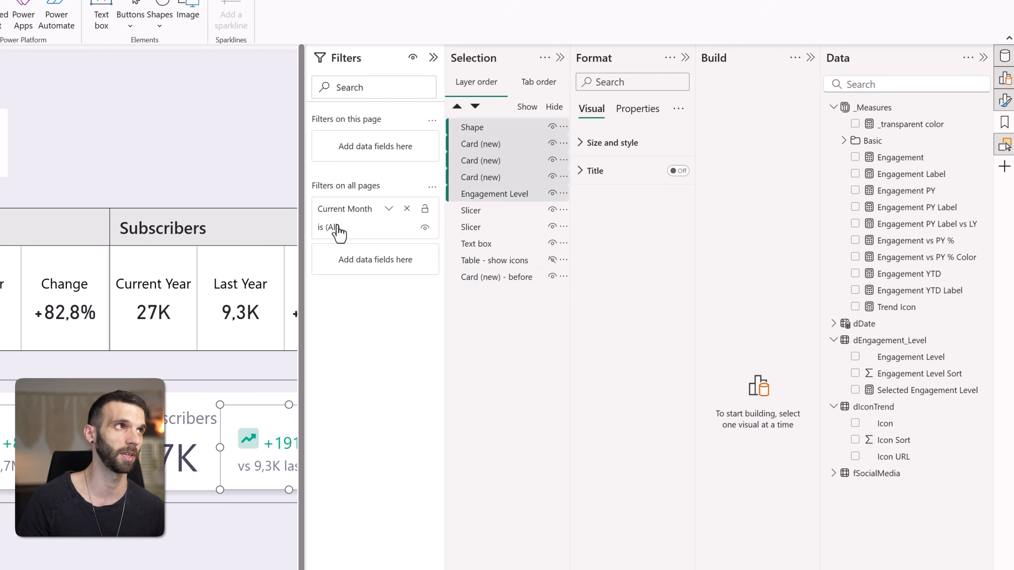
key(ctrl+g)
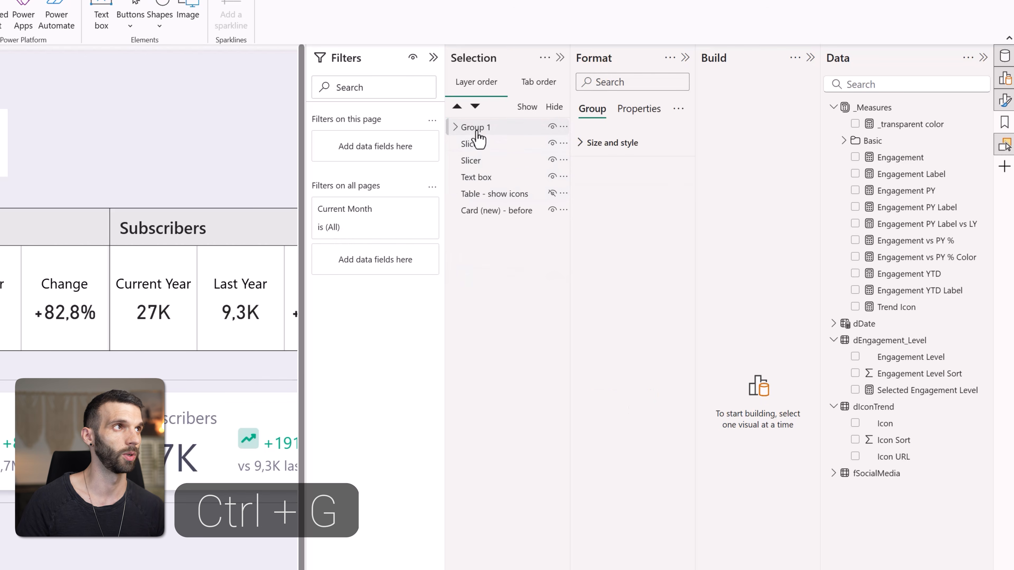
- Rename the new group as KPI Cards
double_click(477, 129)
text(KPI C)
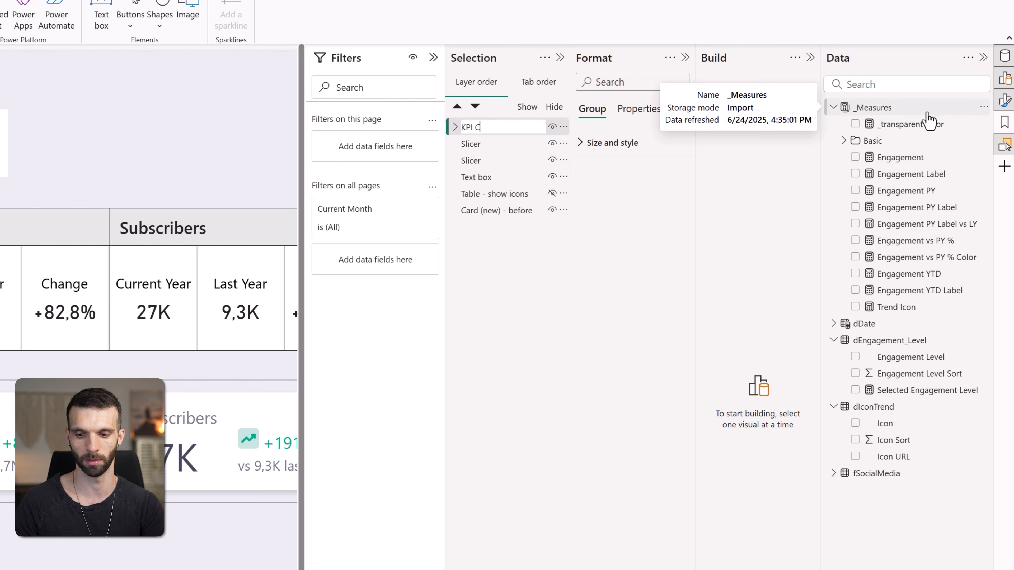
key(Return)
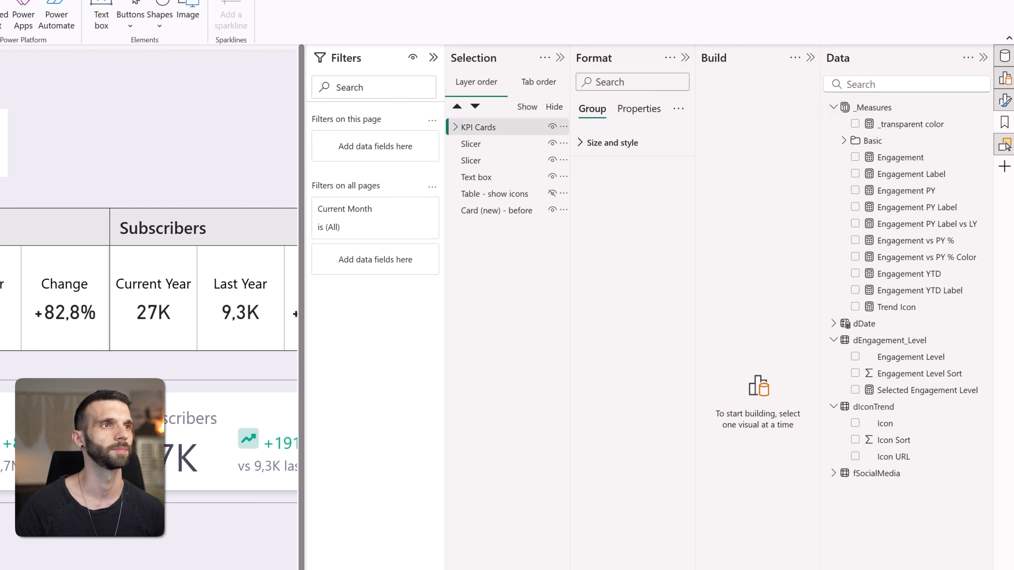
key(Escape)
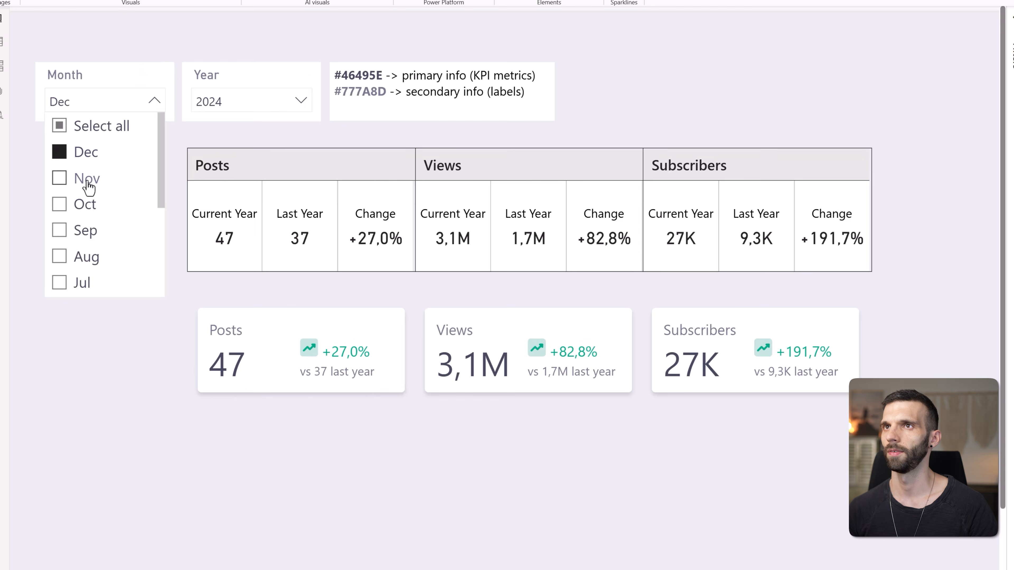
- Switch the Month slicer through Nov, Oct, Sep and Aug to check the trend icons and colors on the KPI cards
click(88, 185)
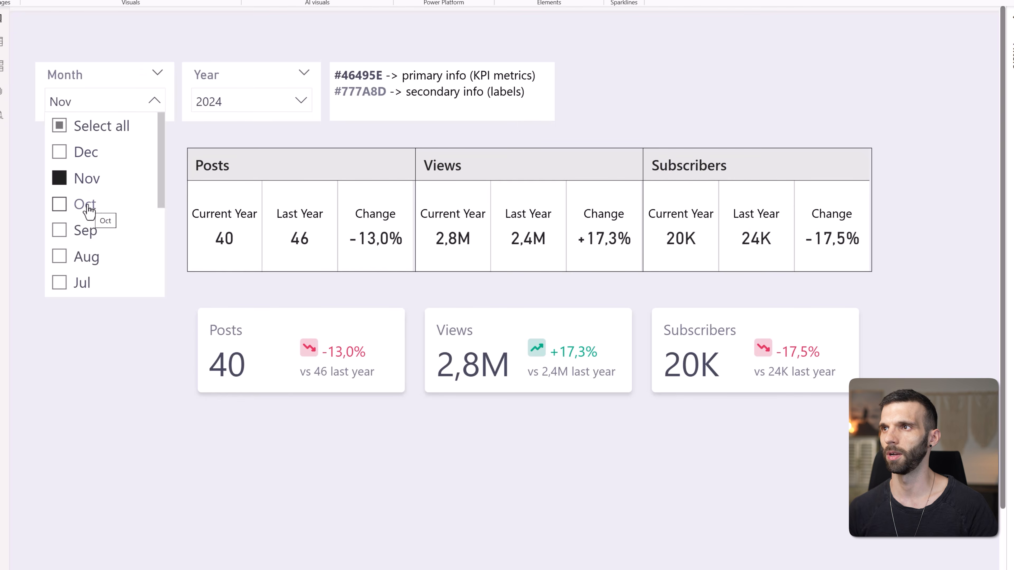
click(87, 206)
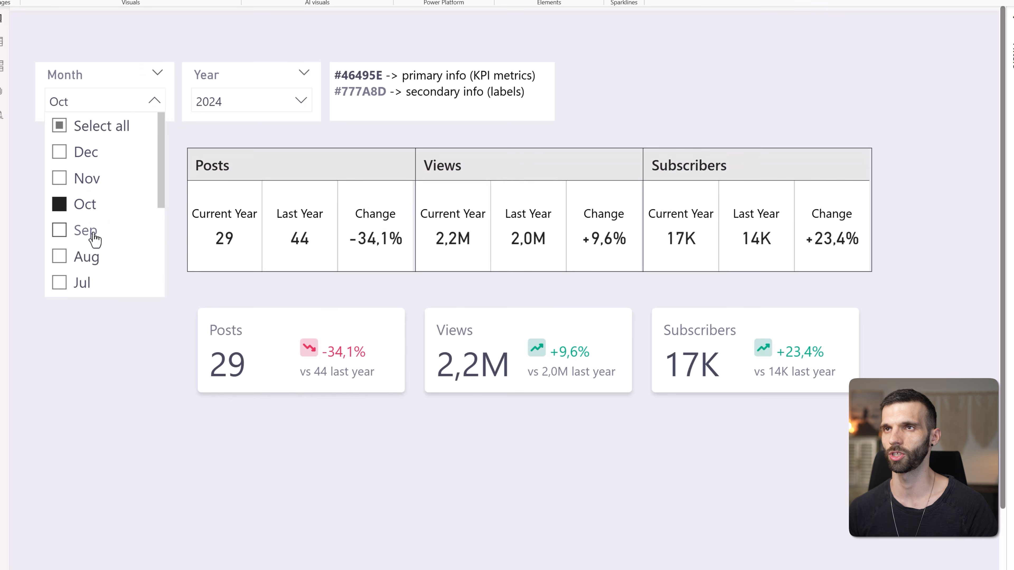
click(91, 236)
click(89, 262)
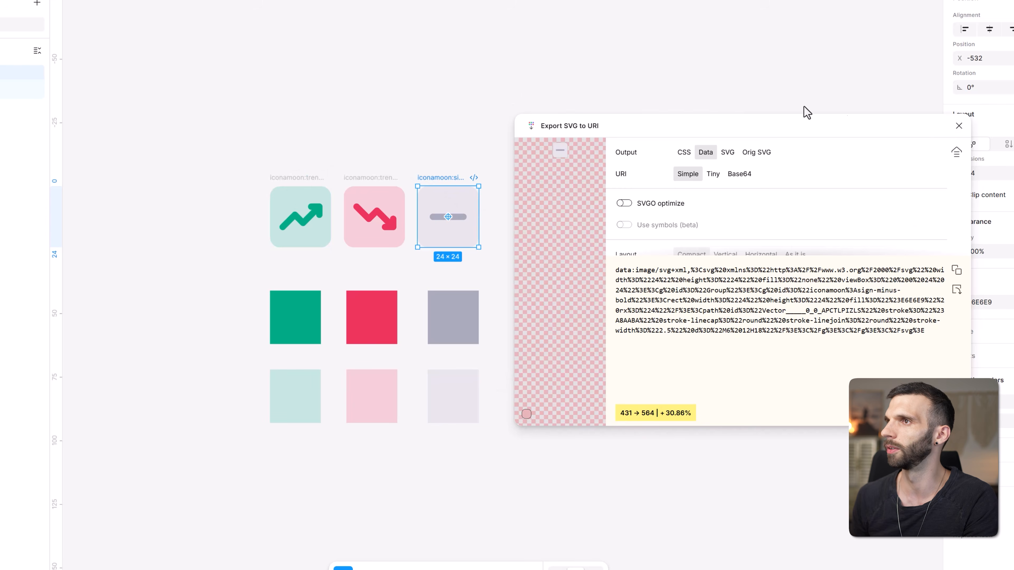
- In Figma, wrap the green trend-up icon in a frame and extend its upper and left edges to about 28 × 30
click(306, 178)
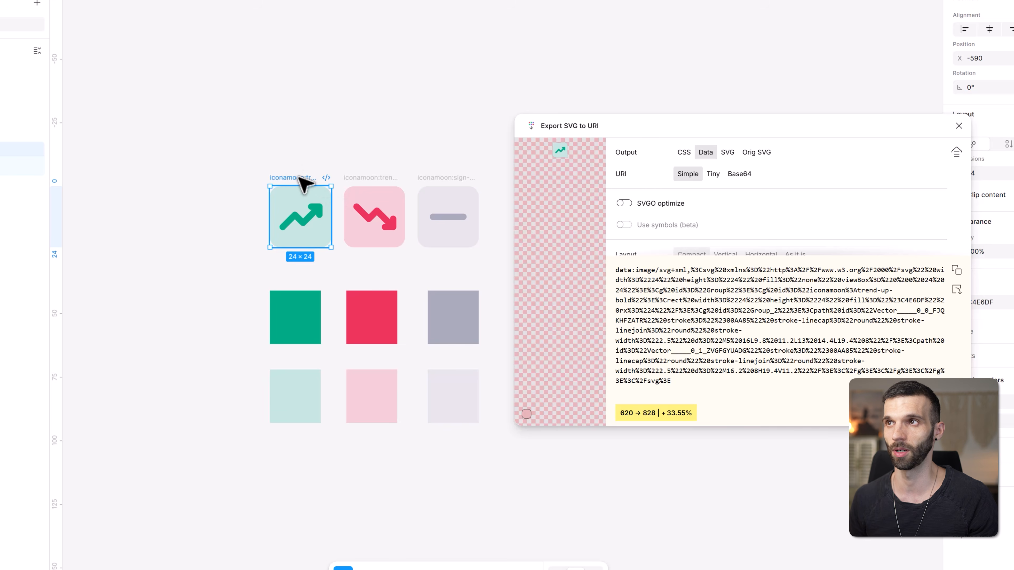
key(ctrl+alt+g)
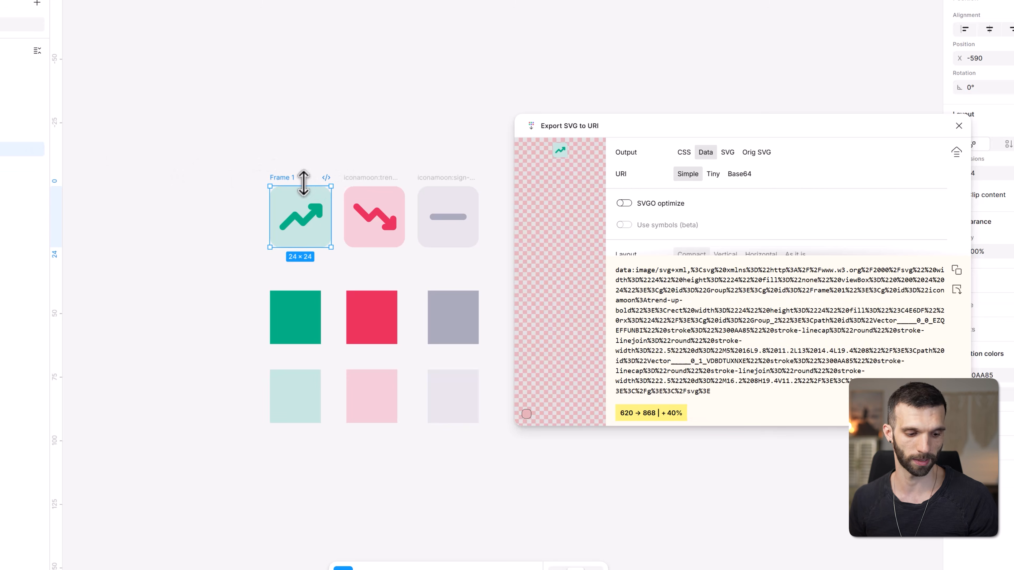
drag(301, 185, 297, 171)
drag(268, 214, 260, 212)
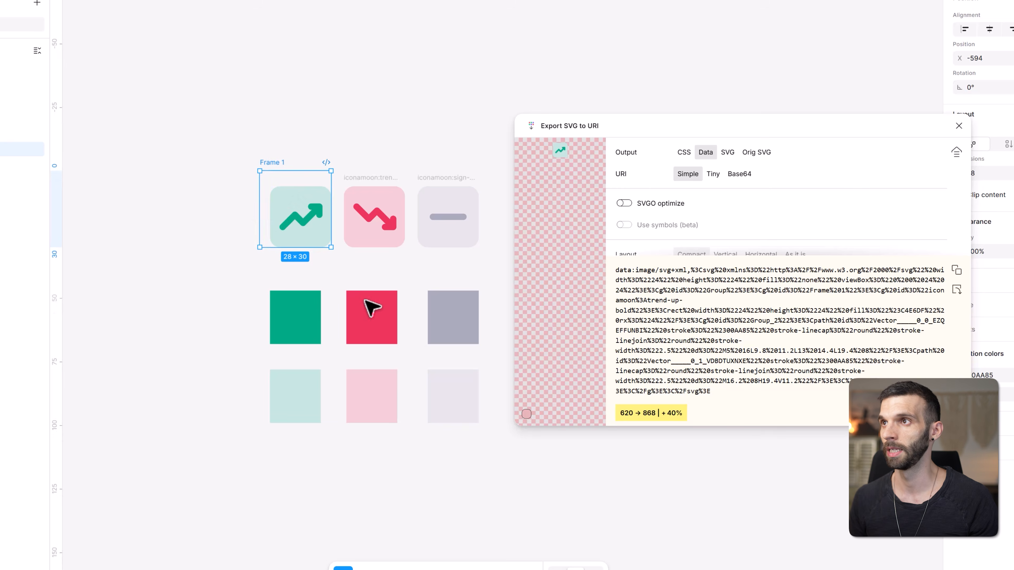